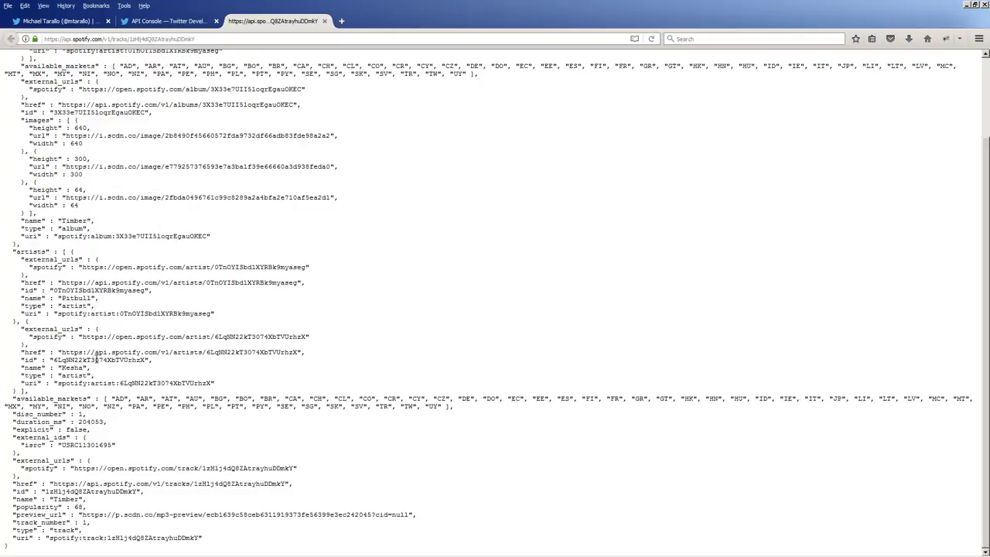
- Switch over to the request anatomy slide with Alt+Tab
key("alt+Tab")
- Send the POST statuses/update request with status 'A Test Message' from the Twitter API Console
left_click(178, 23)
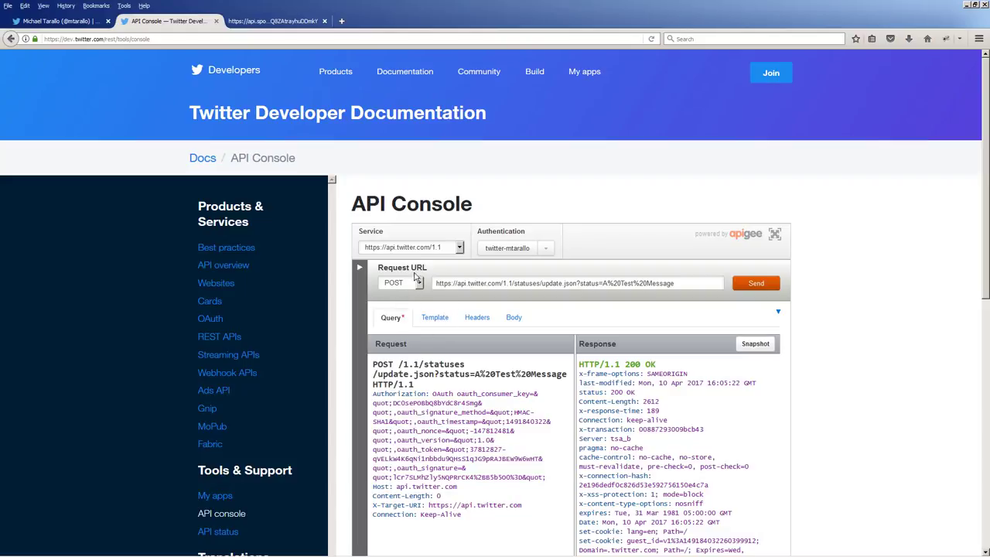
scroll(422, 259, "down", 2)
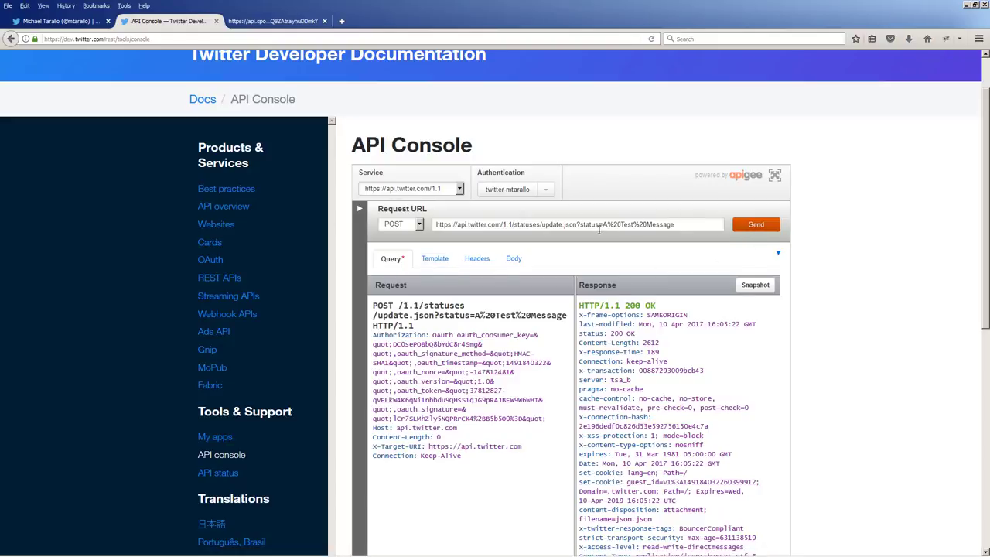
left_click(754, 231)
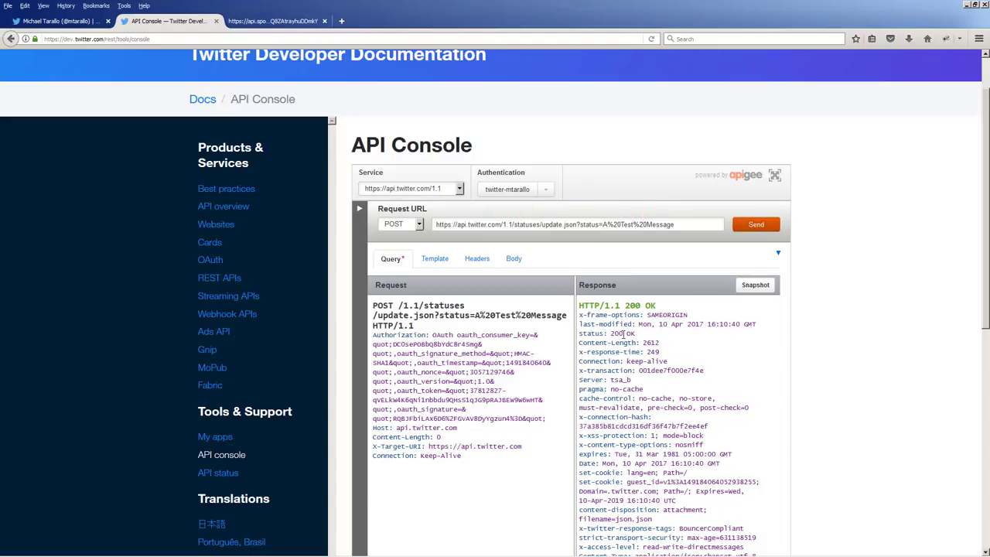
- Reload the Twitter profile and scroll down to find the new 'A Test Message' tweet
left_click(95, 21)
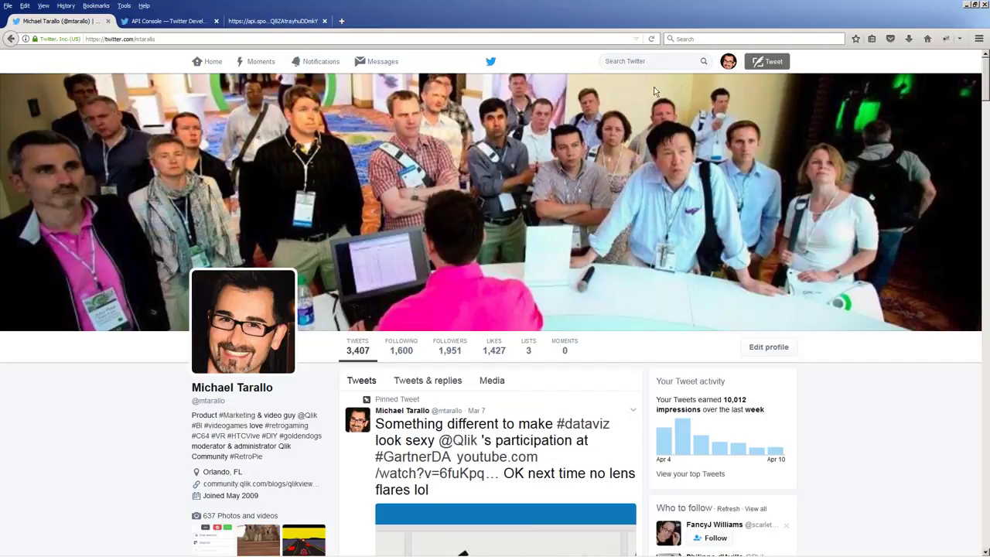
left_click(652, 40)
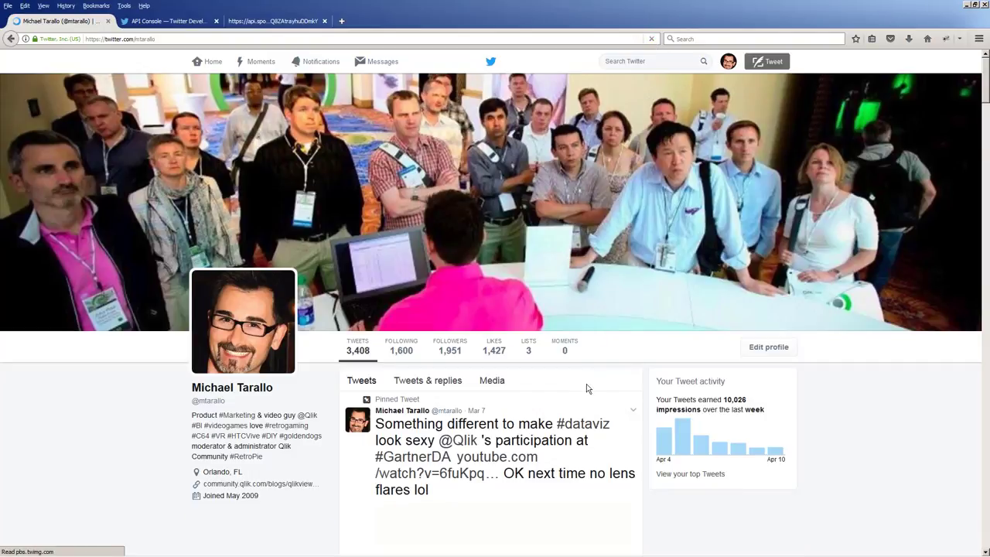
scroll(586, 383, "down", 3)
scroll(586, 387, "down", 3)
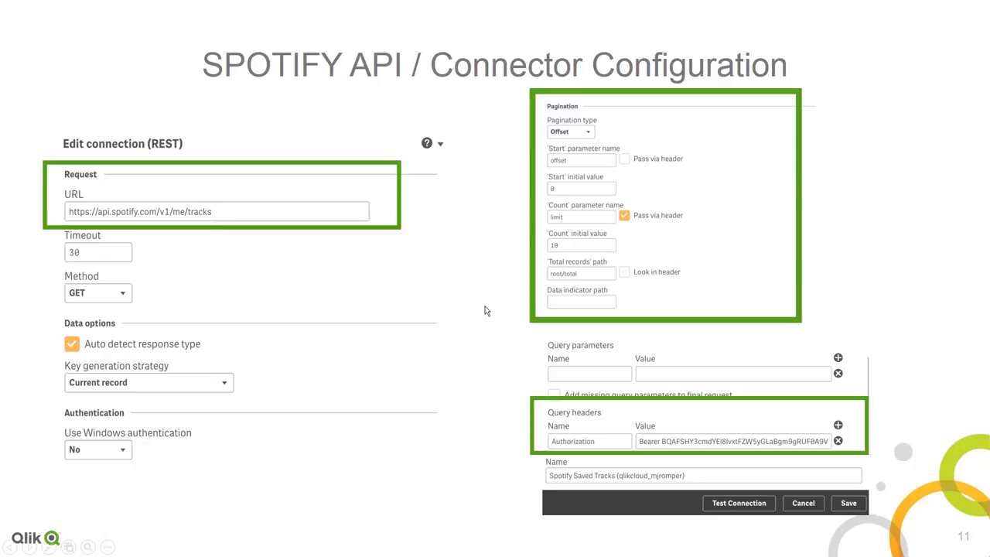
- Browse the Spotify Albums grid up and down, then return to the SpotifyREST Qlik tab in Firefox
key("alt+Tab")
key("alt+Tab")
key("alt+Tab")
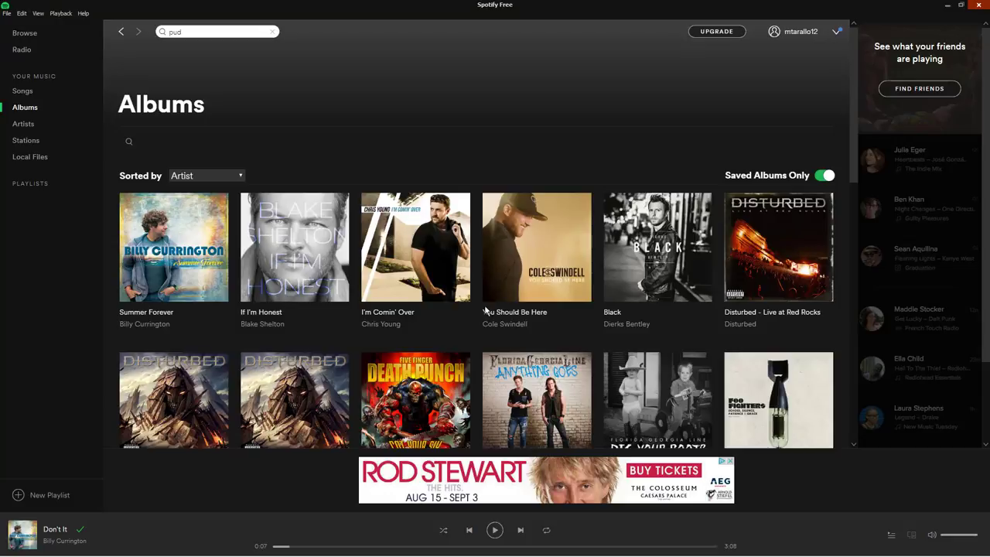
scroll(494, 281, "down", 6)
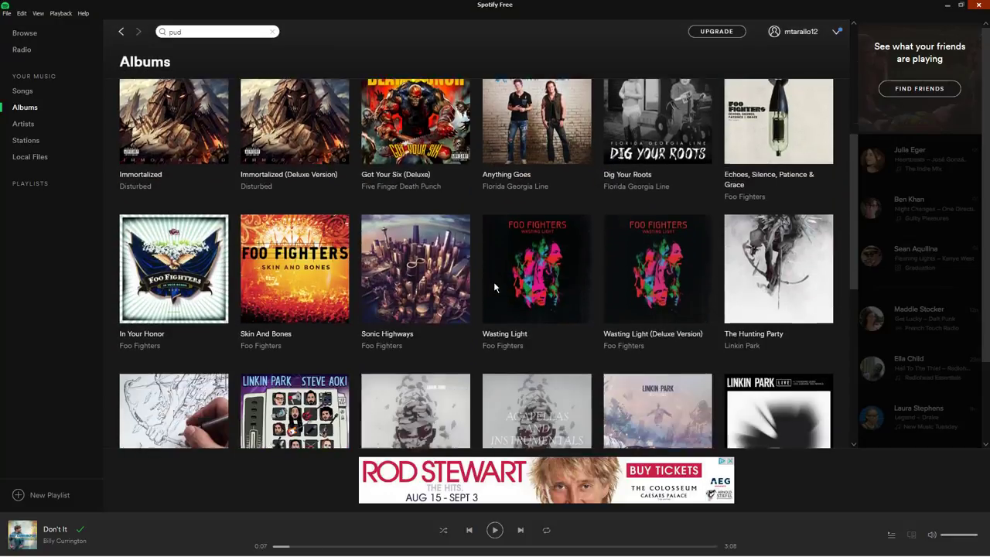
scroll(494, 286, "down", 3)
scroll(495, 290, "up", 4)
scroll(495, 294, "up", 5)
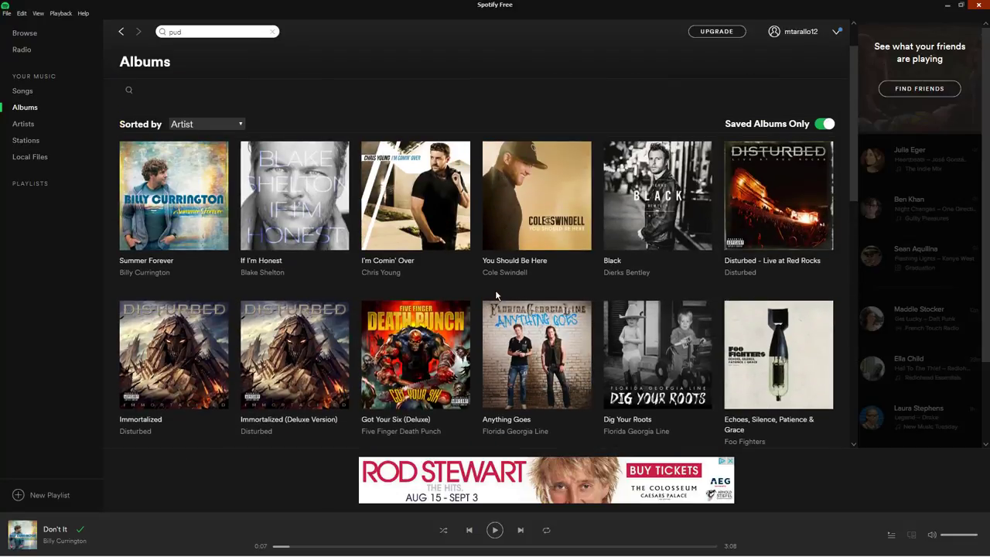
key("alt+Tab")
key("alt+Tab")
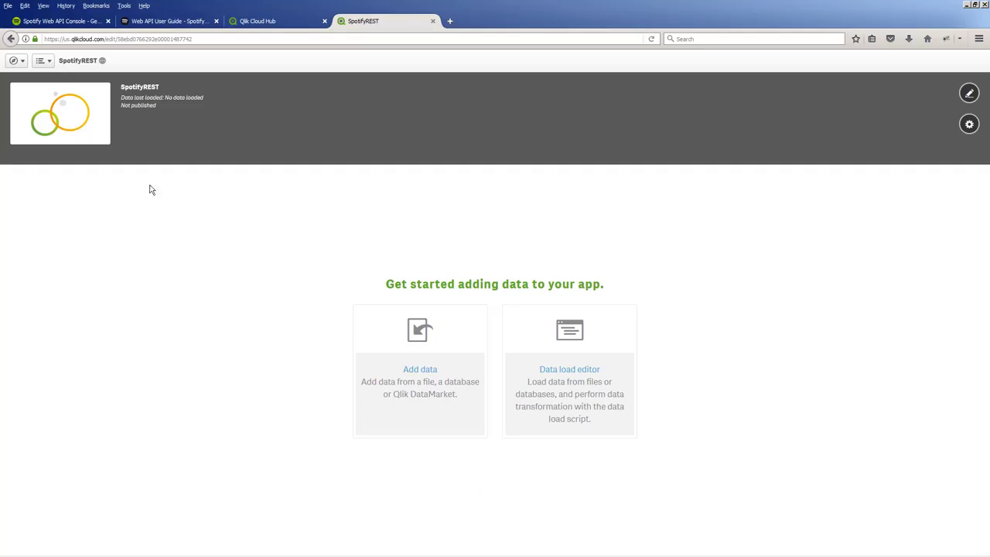
- Clear the old Saved Albums OAuth token, request a fresh one, then open the Web API User Guide
left_click(44, 23)
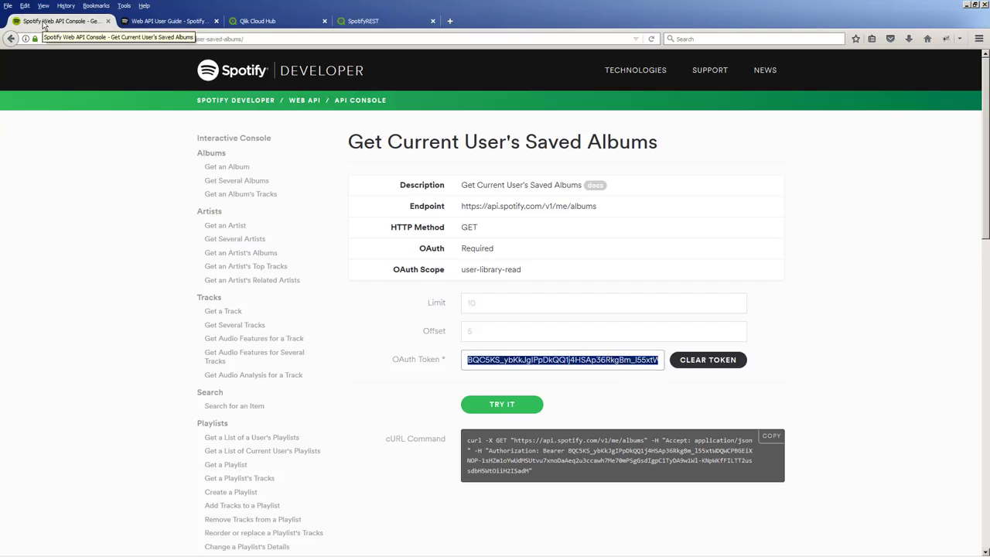
left_click(716, 361)
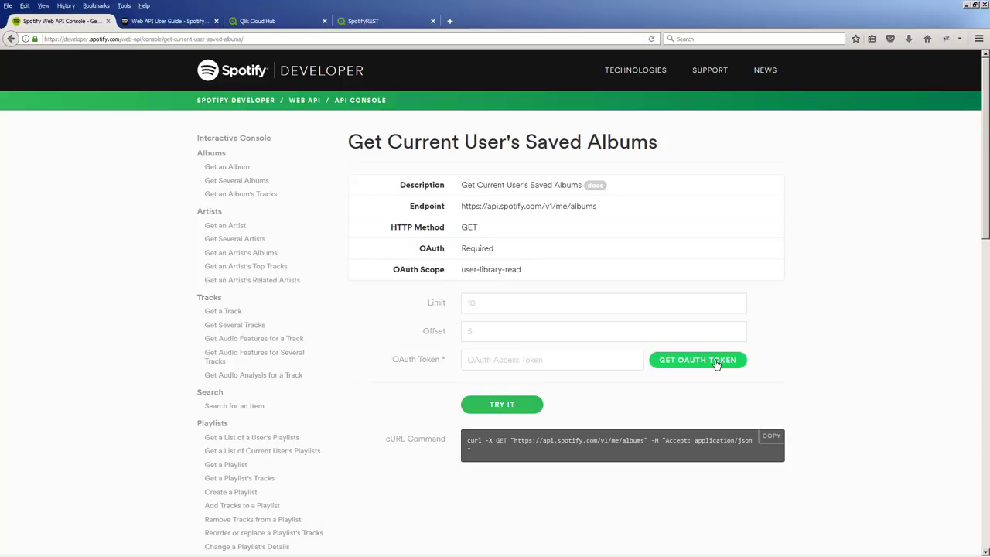
left_click(716, 362)
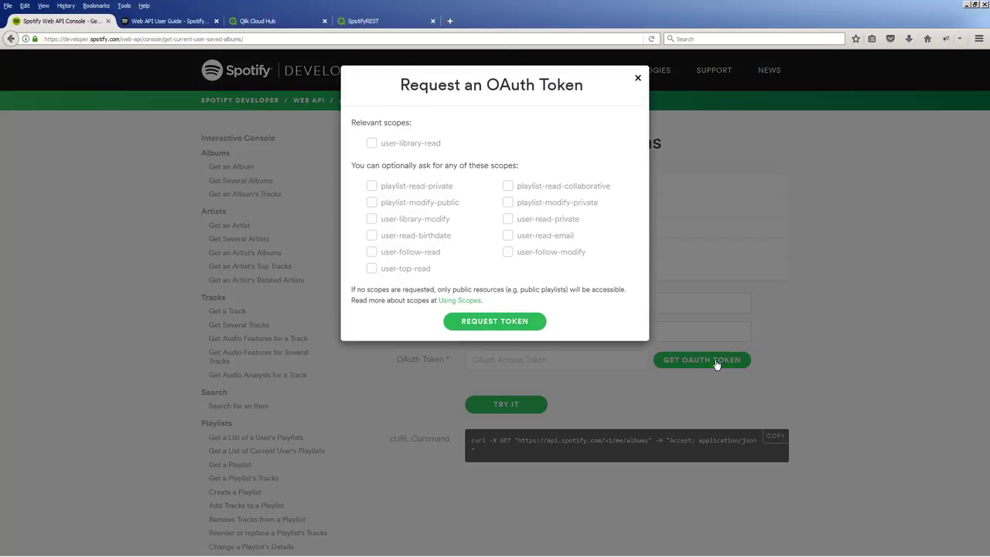
left_click(490, 329)
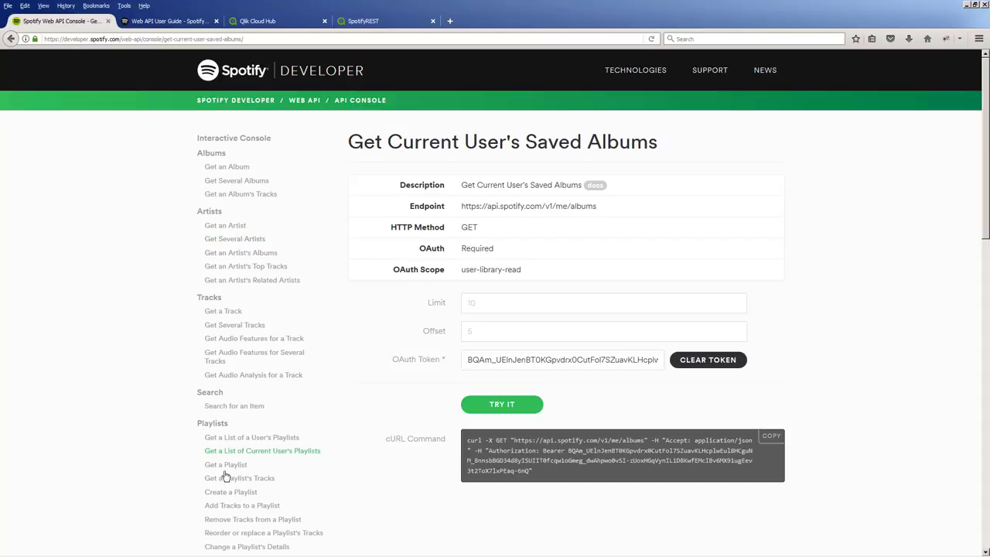
left_click(174, 27)
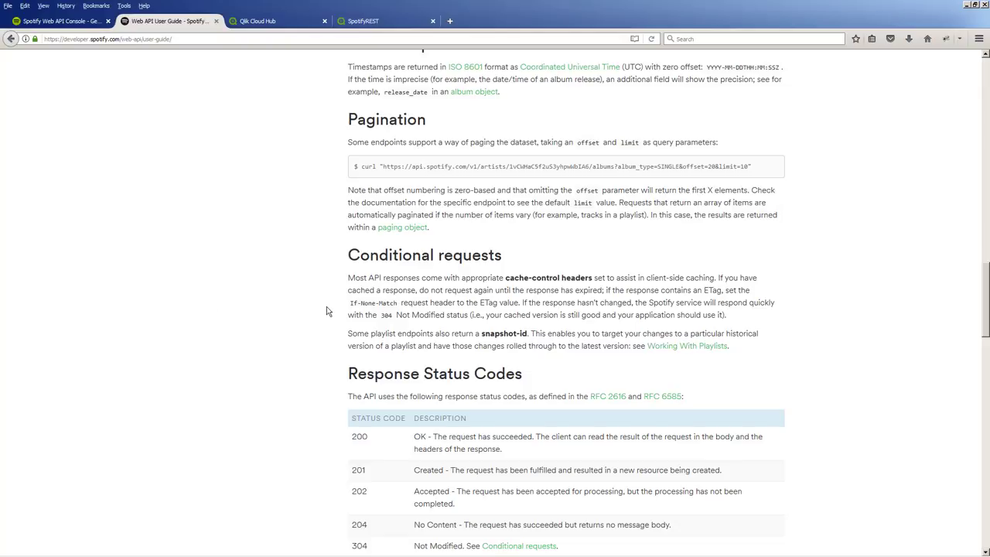
- Read through the Response Status Codes and Rate limiting sections, then go back to the API console
scroll(336, 314, "down", 3)
scroll(338, 323, "down", 9)
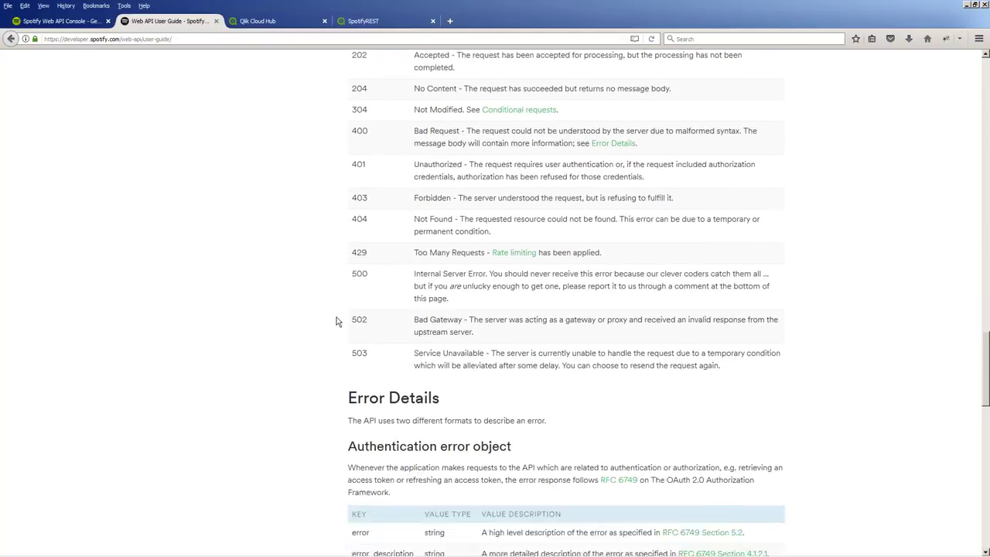
scroll(336, 360, "up", 9)
scroll(337, 361, "up", 12)
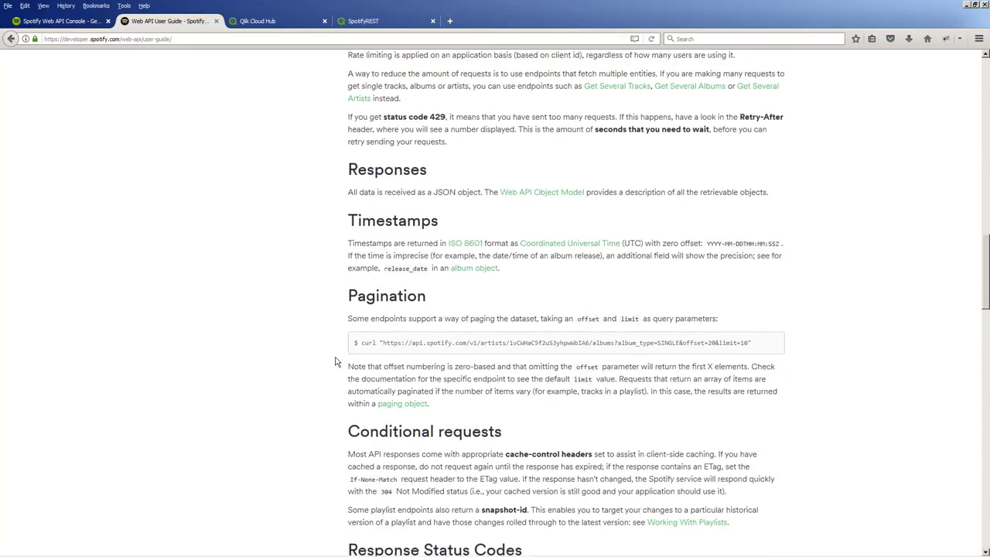
scroll(336, 361, "up", 3)
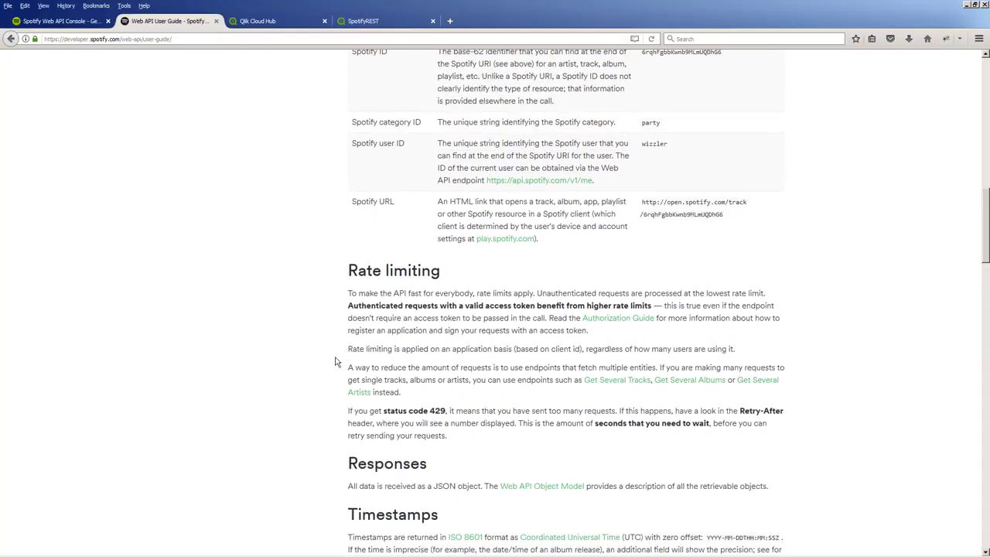
scroll(337, 361, "up", 3)
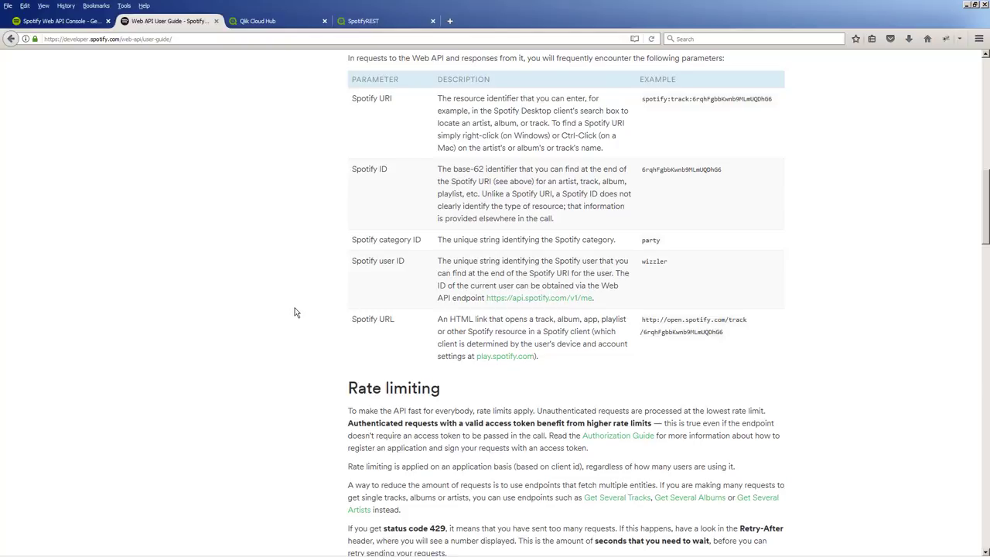
left_click(74, 21)
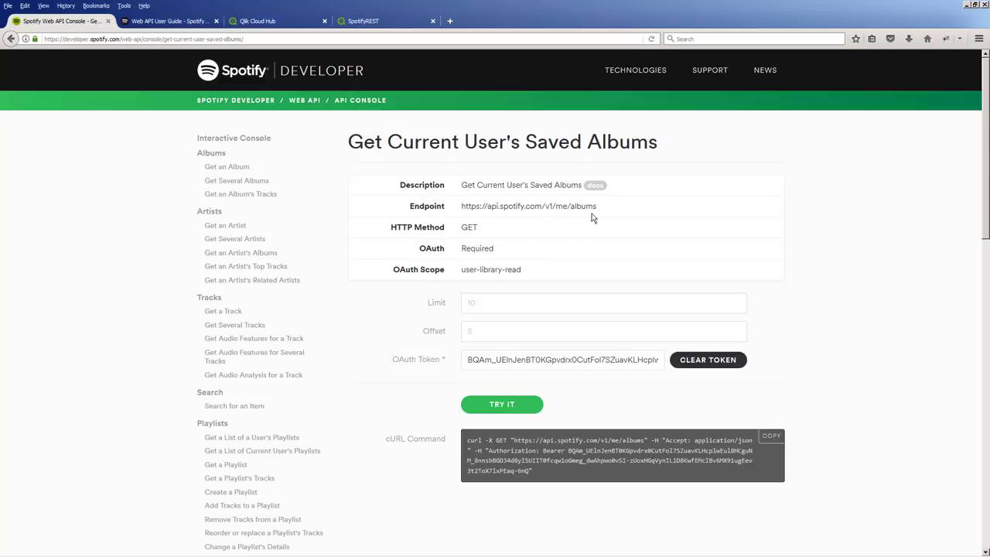
- Run TRY IT for saved albums, review the 34-album JSON response, and select the endpoint URL
left_click(528, 398)
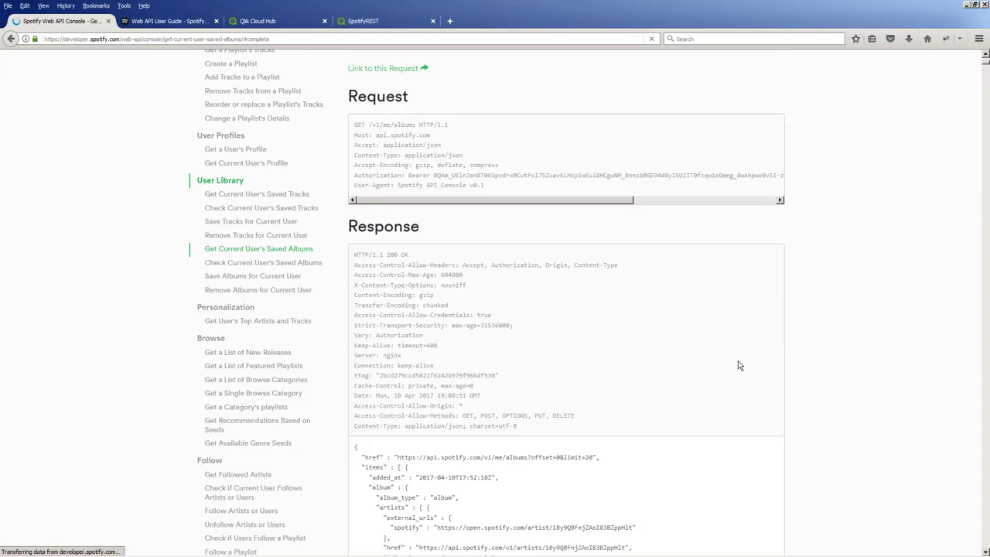
scroll(658, 340, "down", 4)
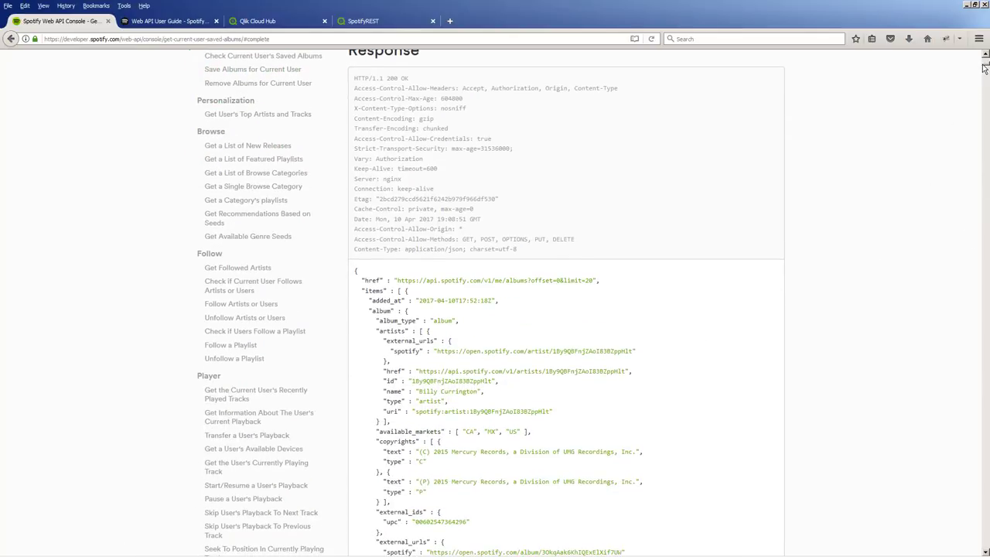
left_click_drag(983, 70, 982, 551)
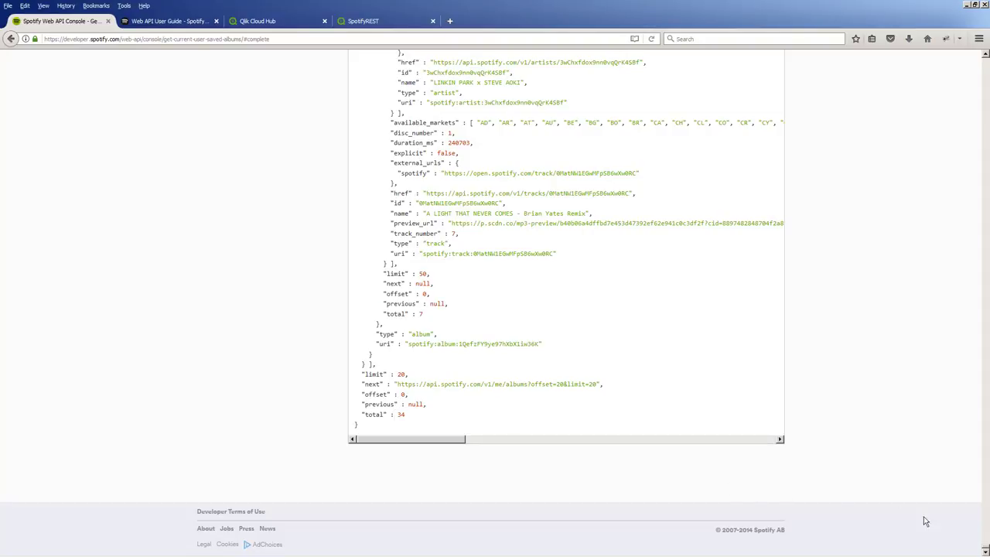
left_click_drag(985, 549, 984, 54)
left_click_drag(463, 204, 599, 204)
key("ctrl+c")
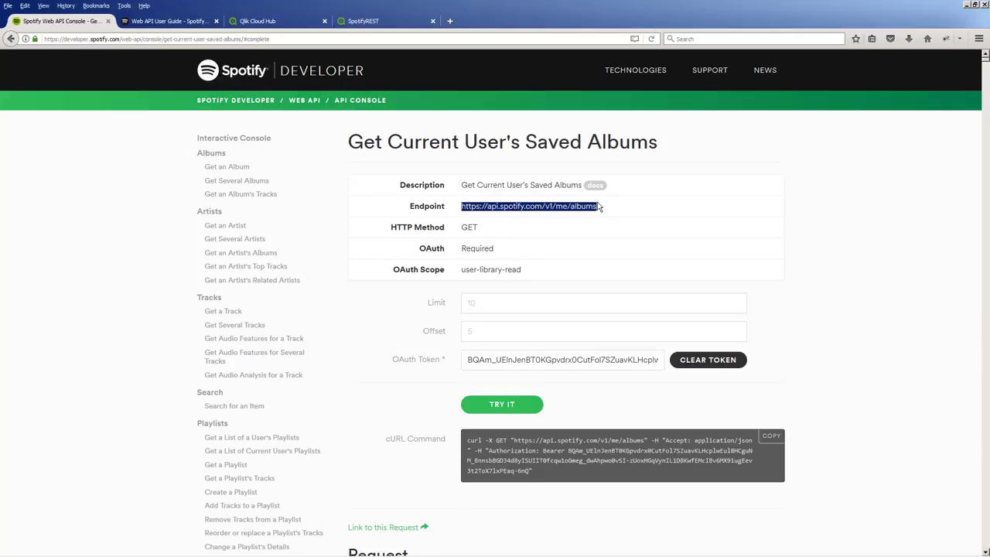
- Open the SpotifyREST app from the Qlik Cloud hub and choose Connect my data under Add data
left_click(253, 21)
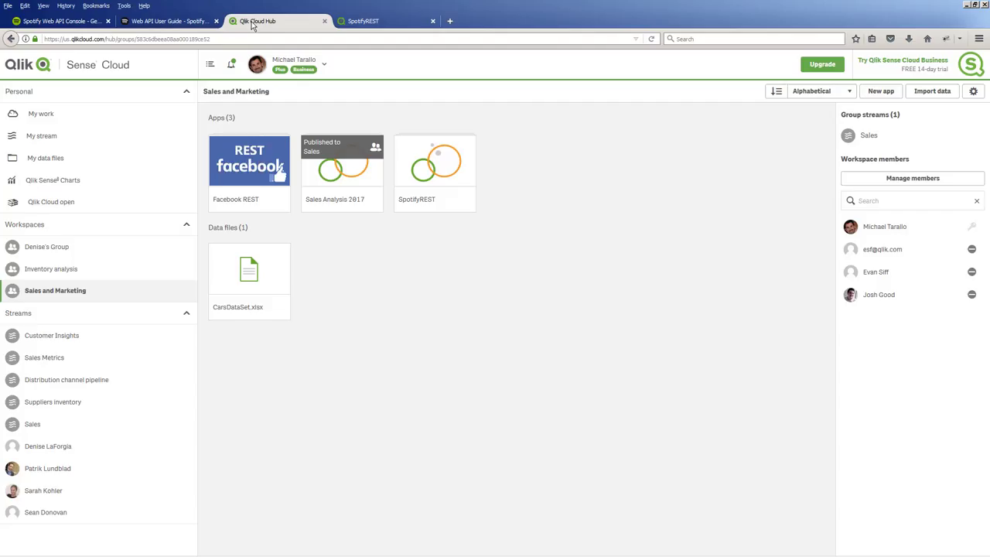
left_click(368, 24)
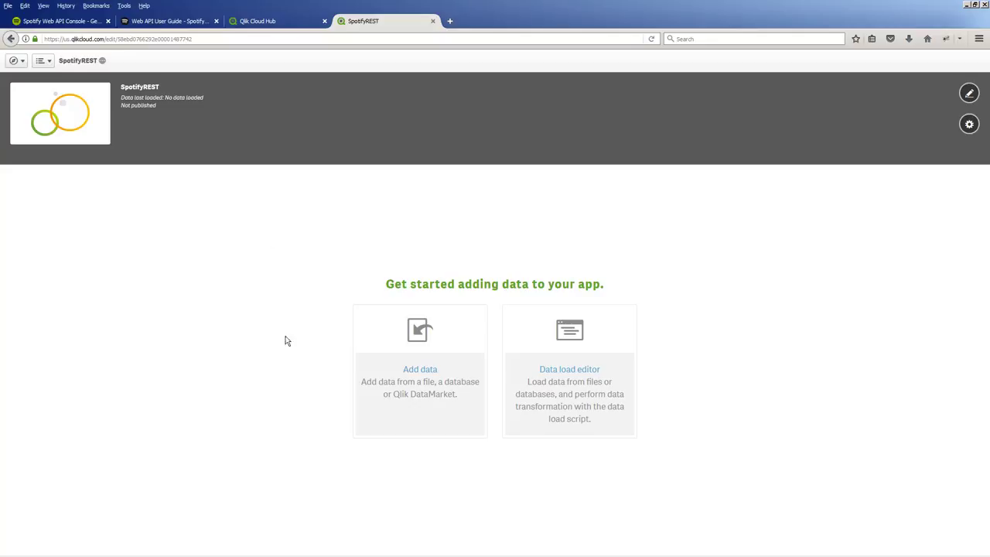
left_click(398, 374)
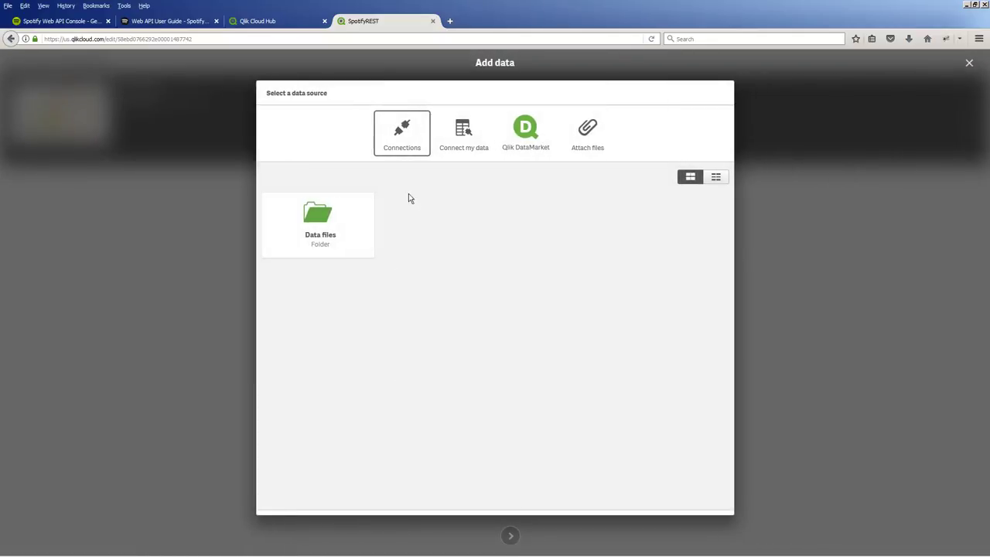
left_click(467, 148)
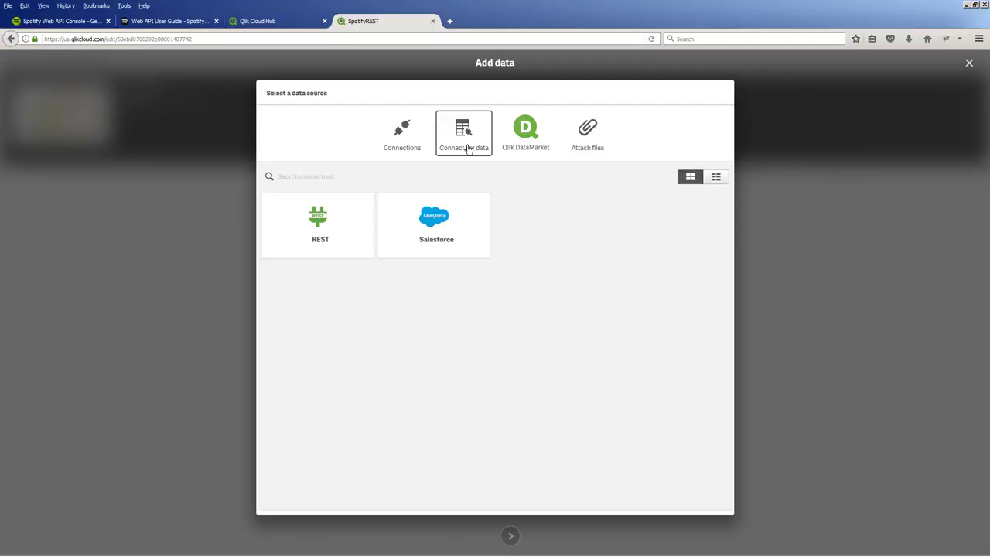
left_click(326, 241)
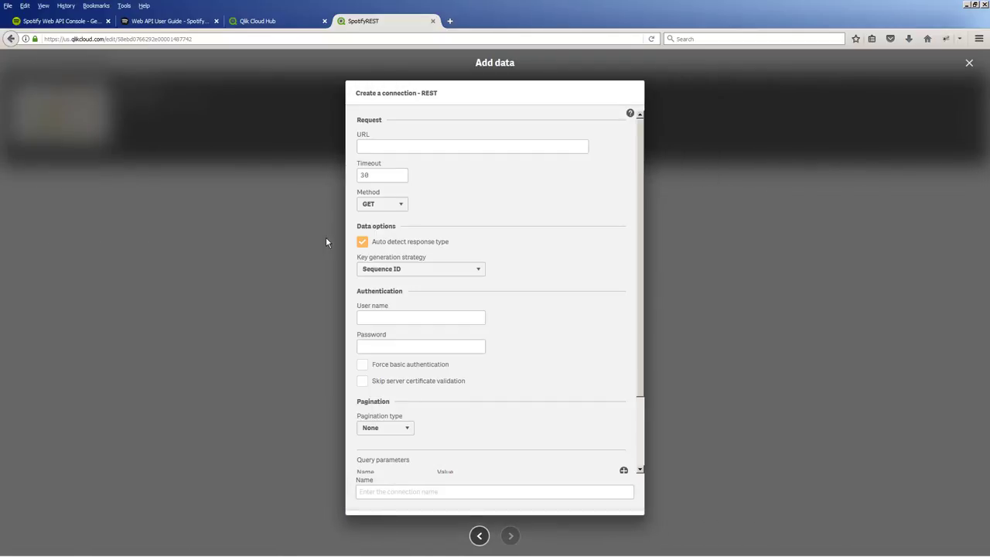
left_click(394, 150)
key("ctrl+v")
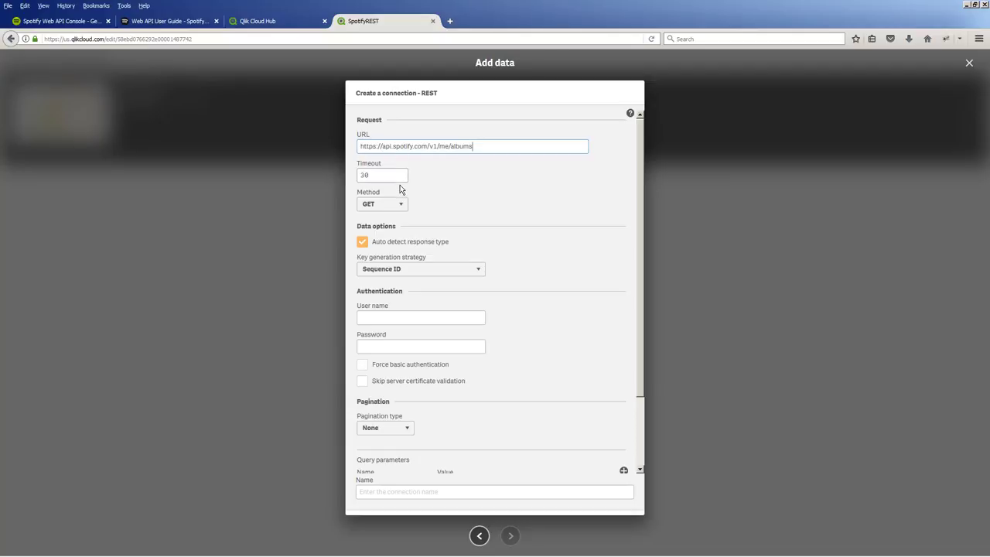
scroll(456, 224, "down", 3)
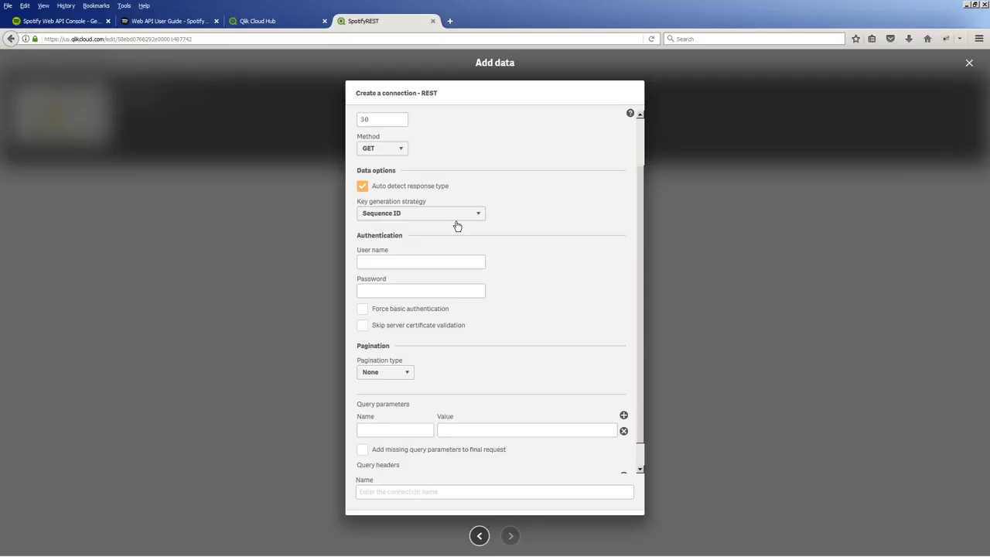
scroll(456, 226, "down", 1)
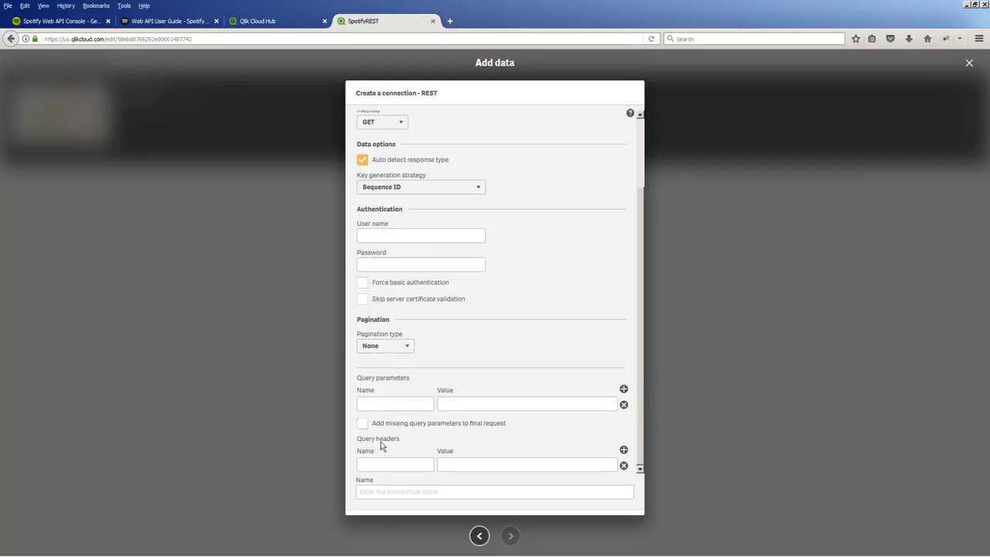
- Copy 'Authorization' from the Spotify console cURL command into the query header Name field
left_click(51, 23)
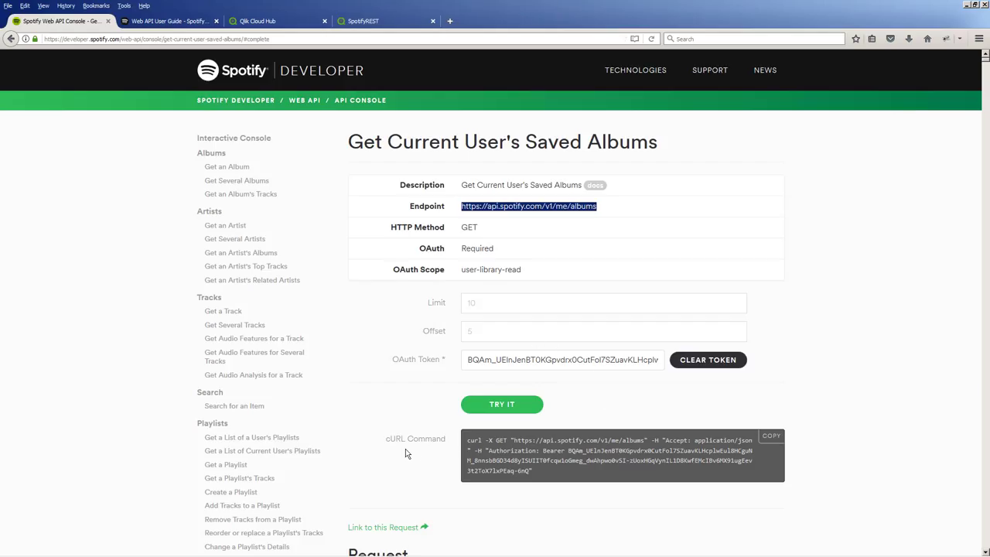
left_click(486, 451)
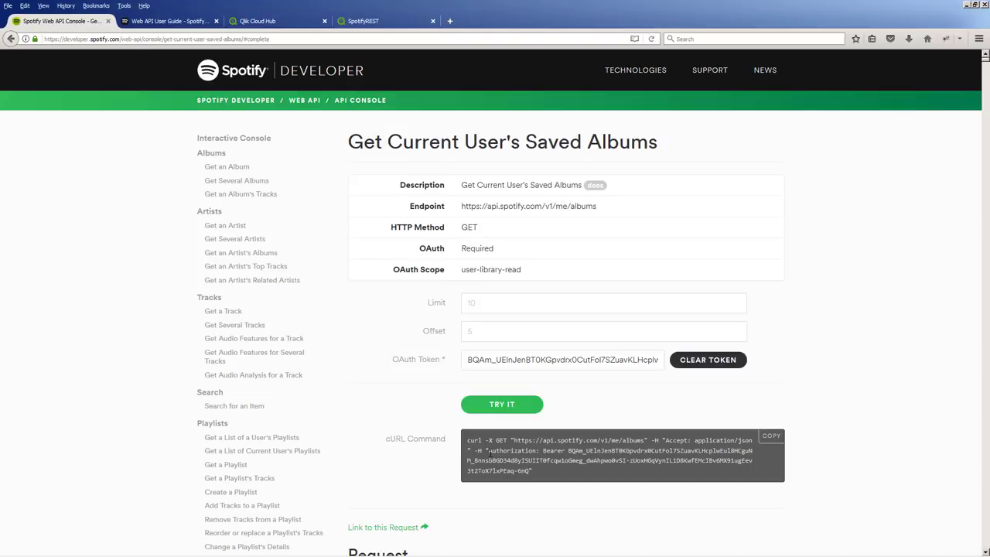
left_click_drag(486, 451, 538, 450)
key("ctrl+c")
left_click(354, 21)
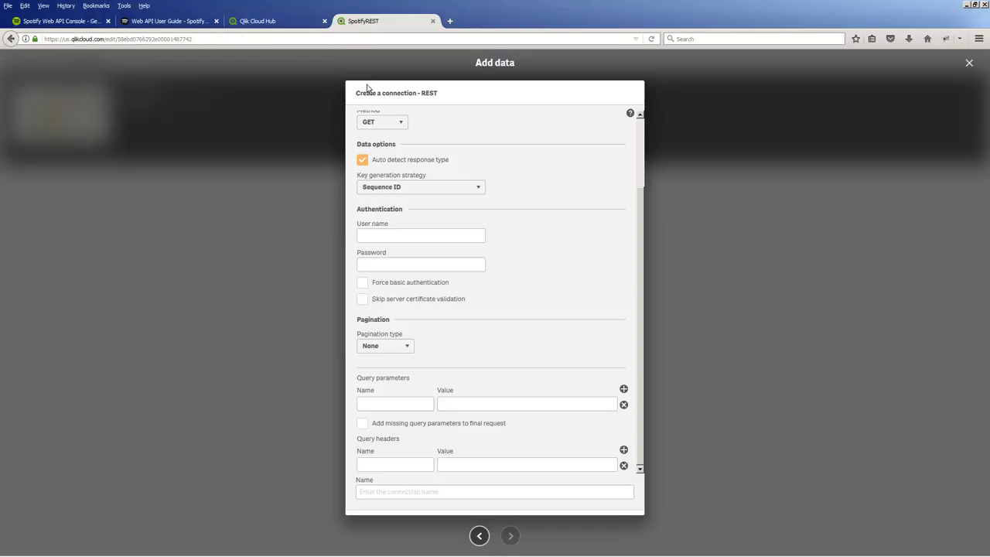
left_click(372, 465)
key("ctrl+v")
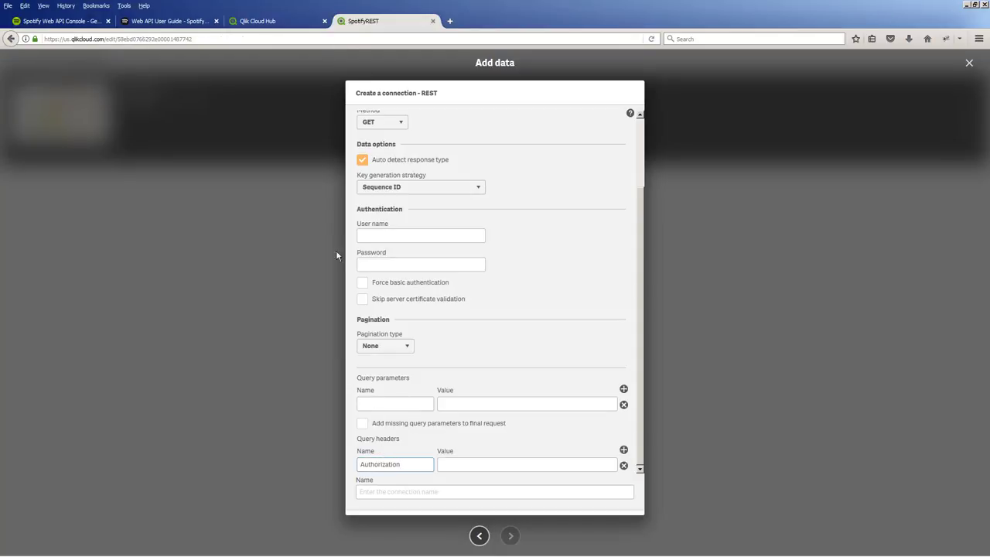
- Paste the bearer token as the header value, name the connection SpotifyREST, and create it
left_click(77, 26)
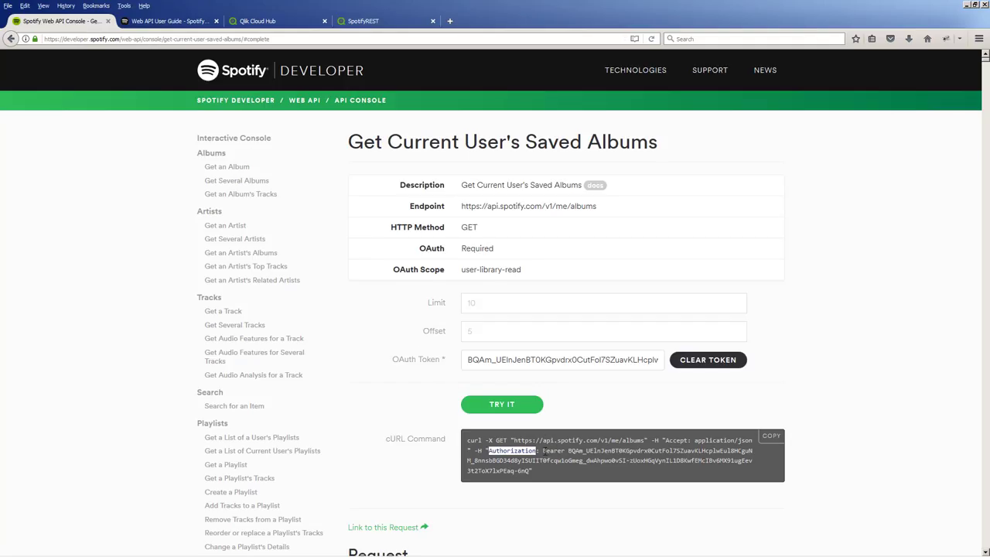
left_click_drag(543, 450, 532, 471)
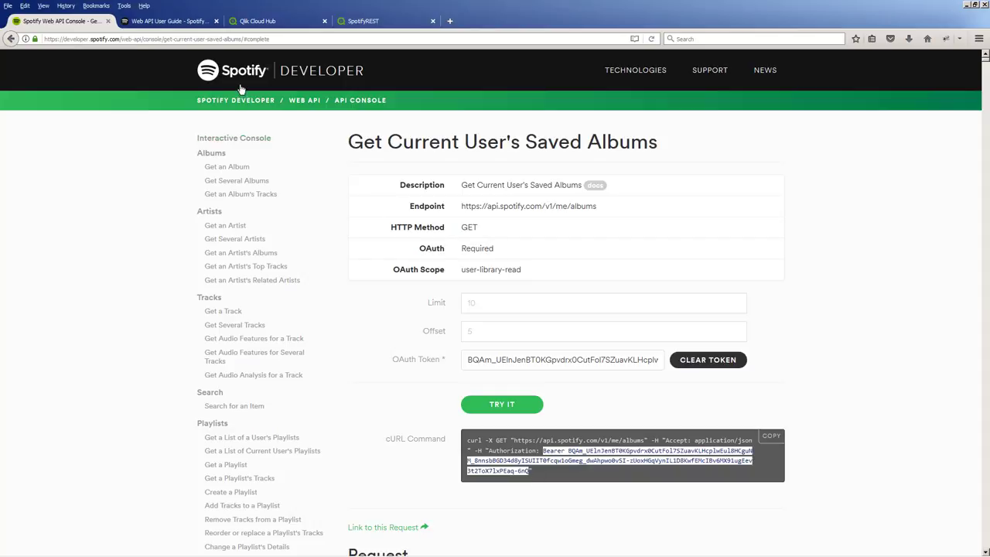
left_click(364, 21)
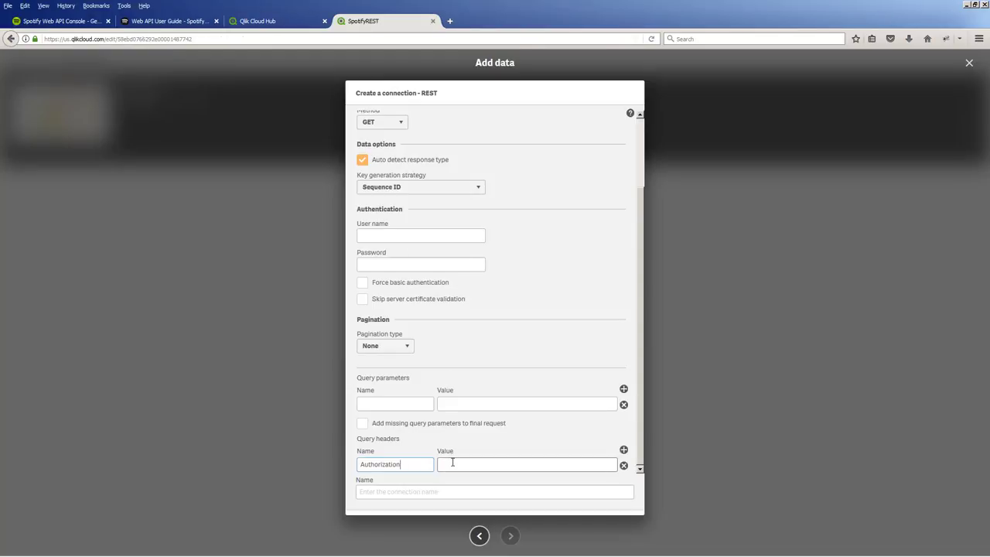
left_click(453, 462)
key("ctrl+v")
left_click(452, 492)
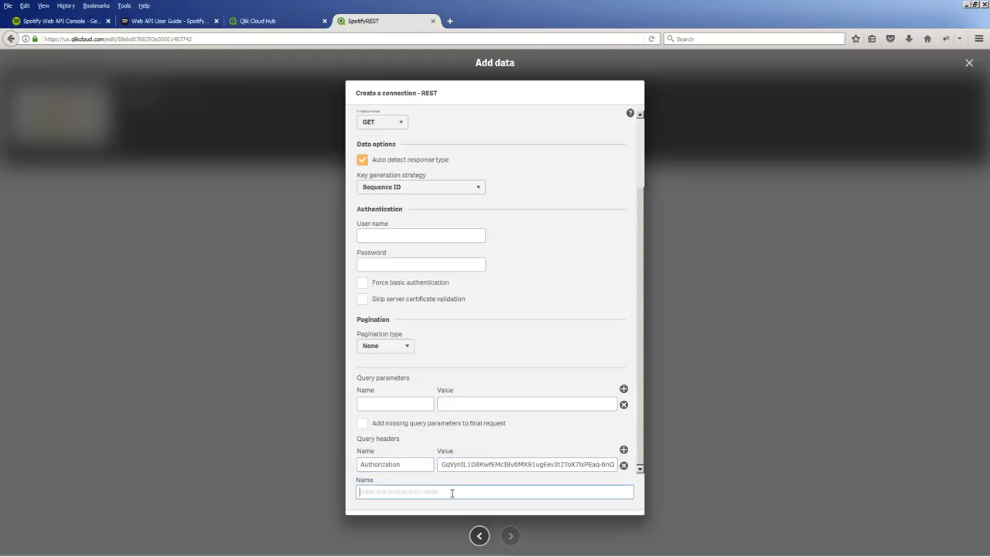
type("Spo")
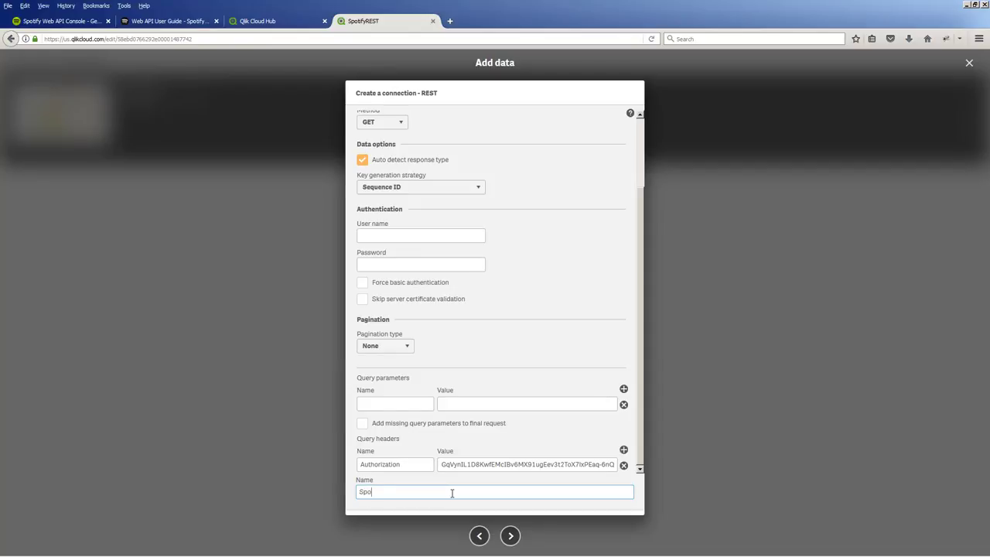
type("tifyREST")
left_click(507, 535)
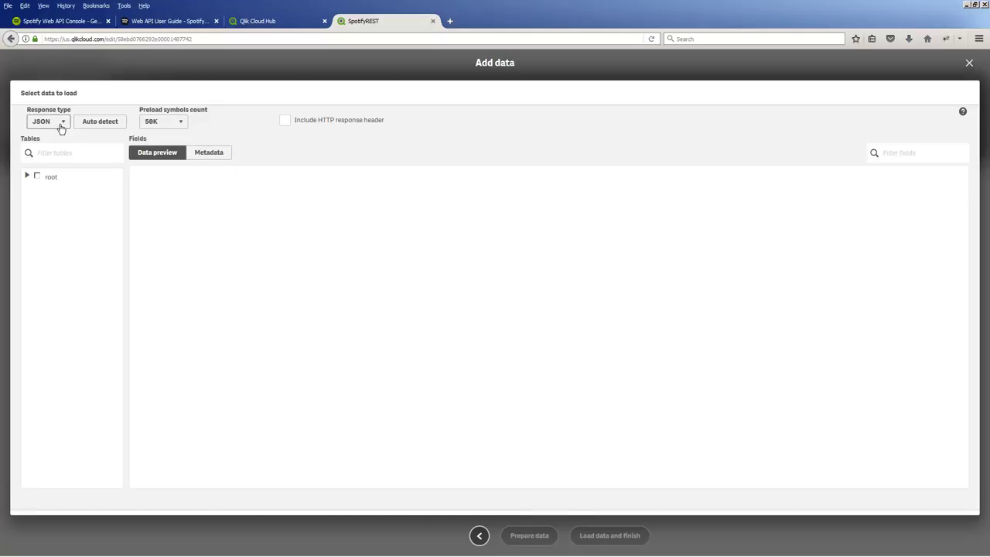
- Expand root > items_u0 > album in the Tables tree and check the album table
left_click(27, 176)
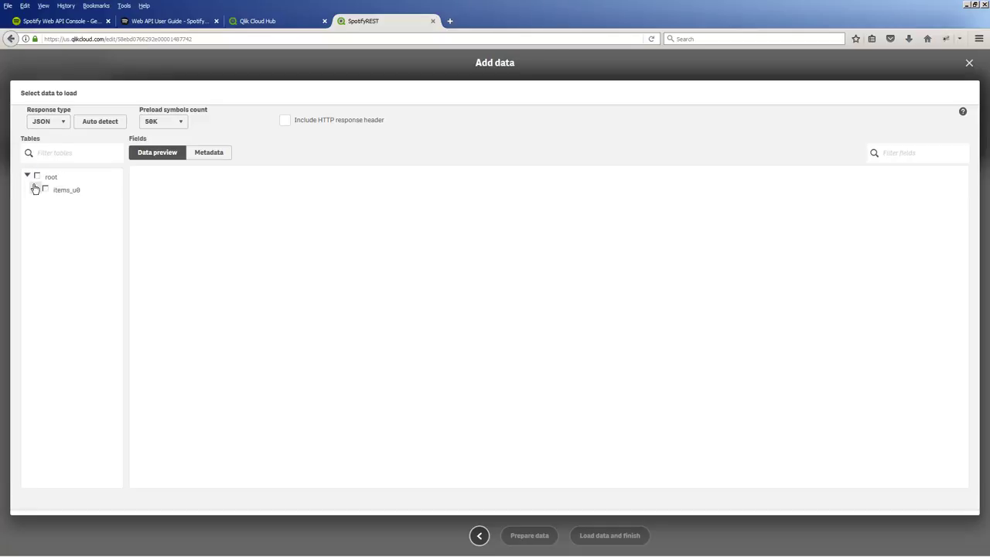
left_click(35, 189)
left_click(44, 203)
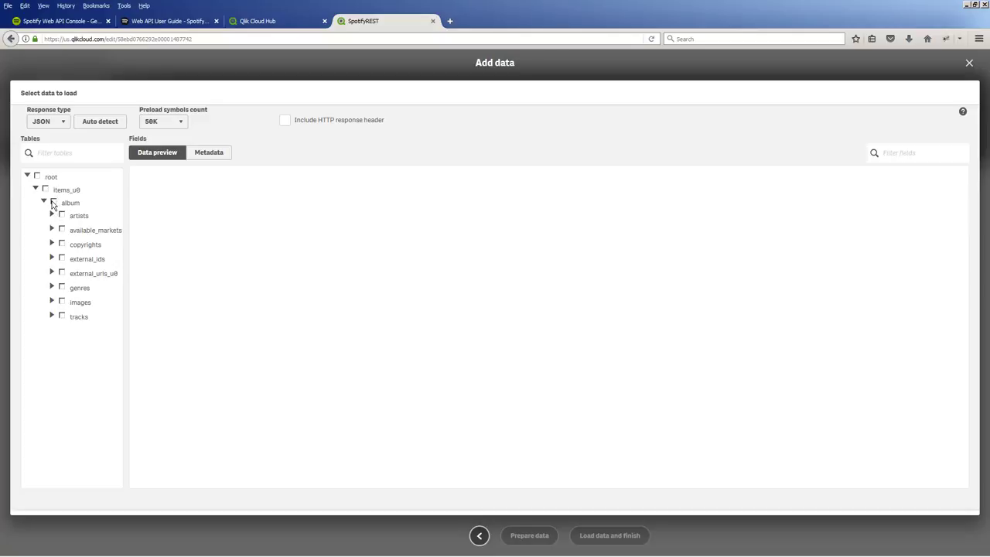
left_click(53, 202)
- Uncheck every album sub-table except artists, then preview the album table's fields
left_click(62, 229)
left_click(62, 244)
left_click(62, 258)
left_click(62, 272)
left_click(62, 287)
left_click(62, 300)
left_click(62, 316)
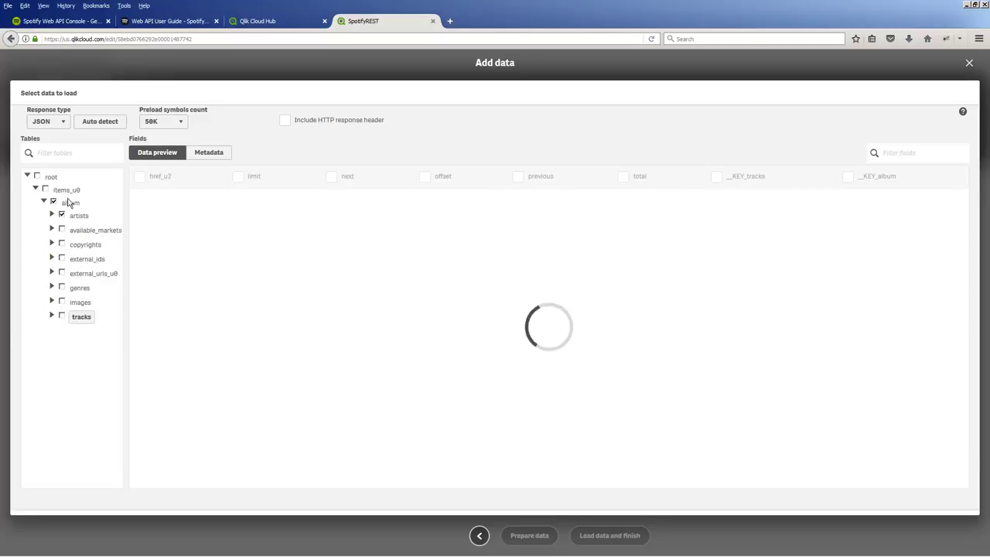
left_click(68, 202)
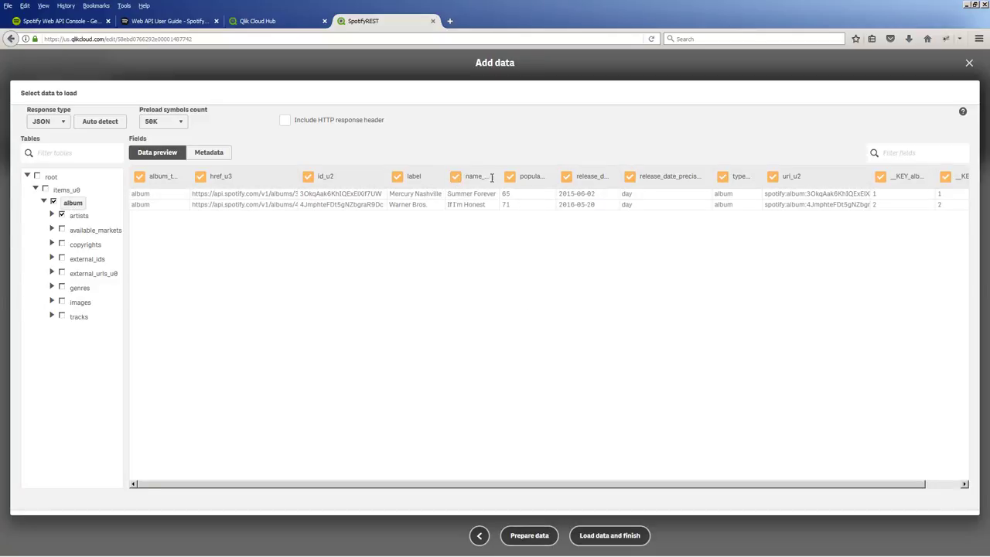
left_click_drag(608, 484, 733, 492)
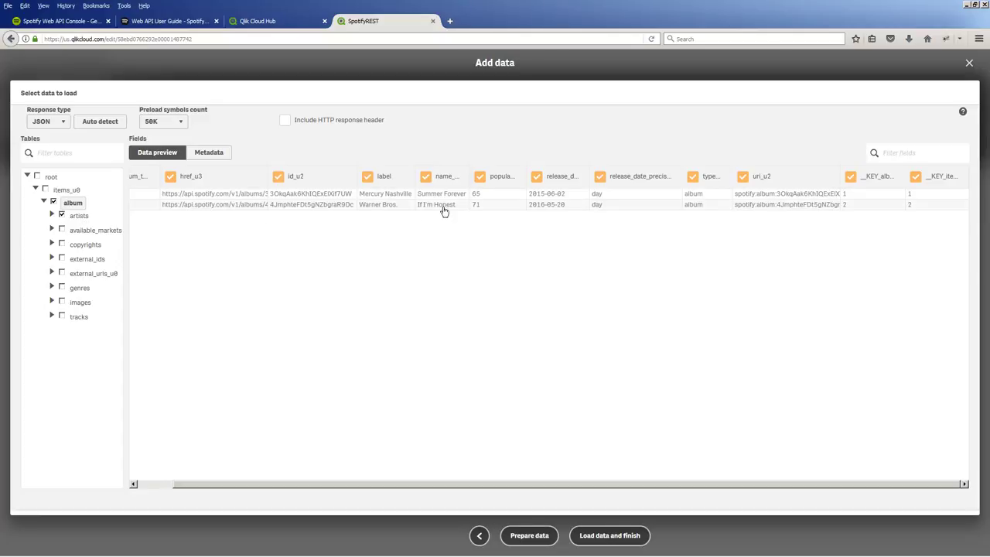
- Rename the album table's name field to album_name
left_click(448, 177)
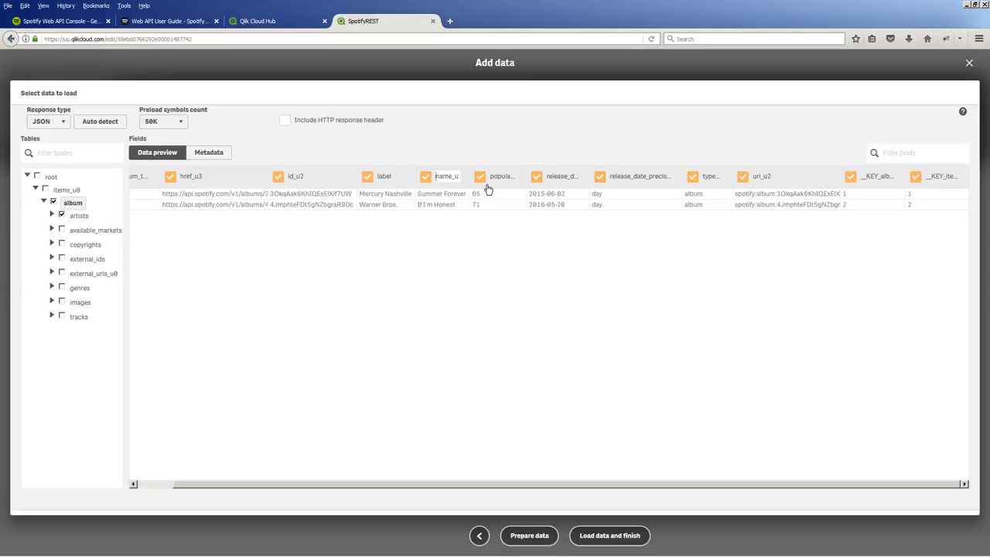
key("ctrl+a")
type("album_name")
key("Return")
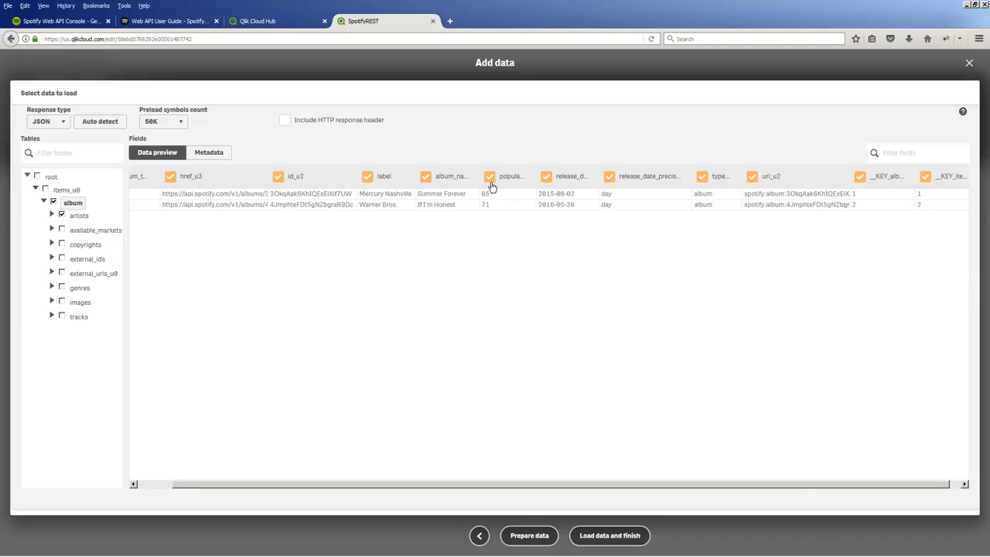
- Rename the artists table's name field to artist_name and load the selected tables
left_click(85, 217)
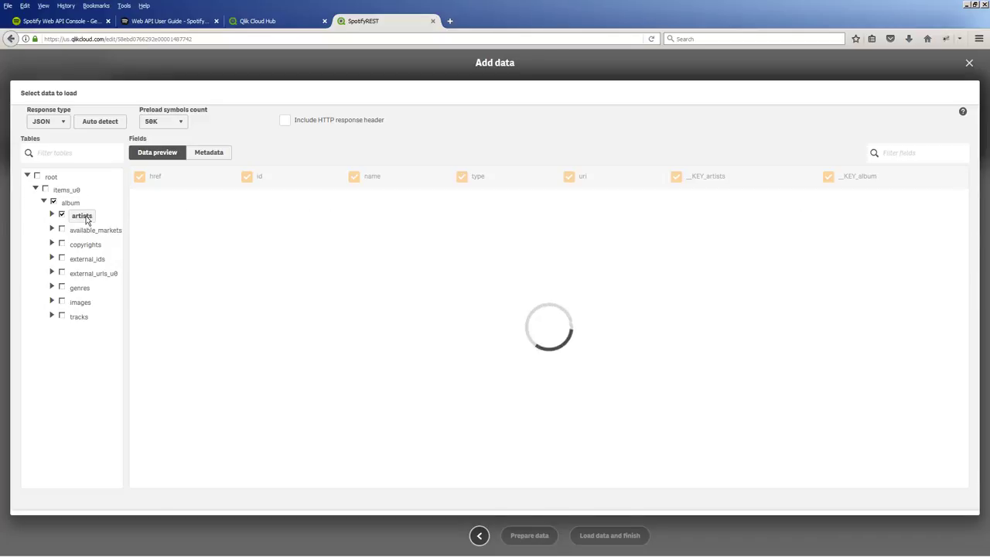
left_click(472, 177)
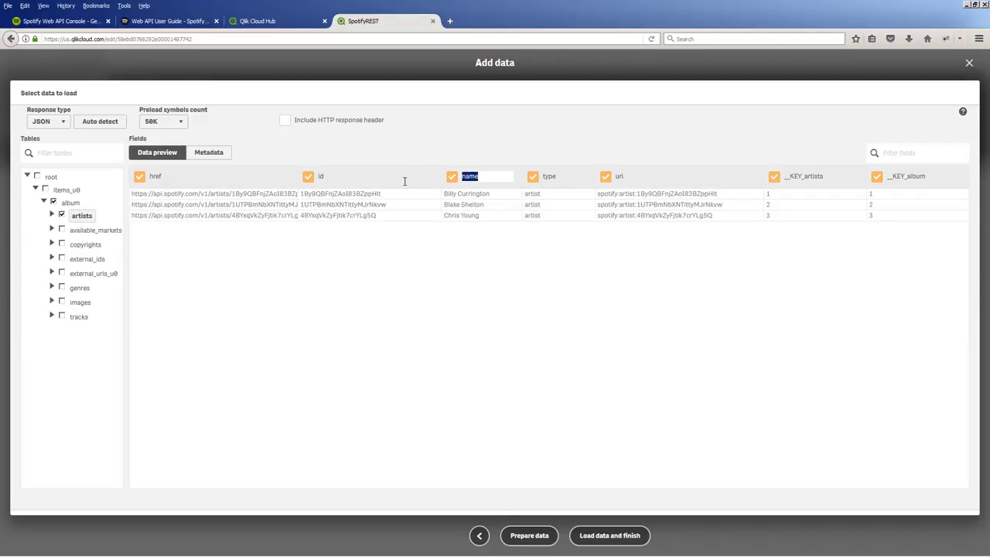
type("artist_name")
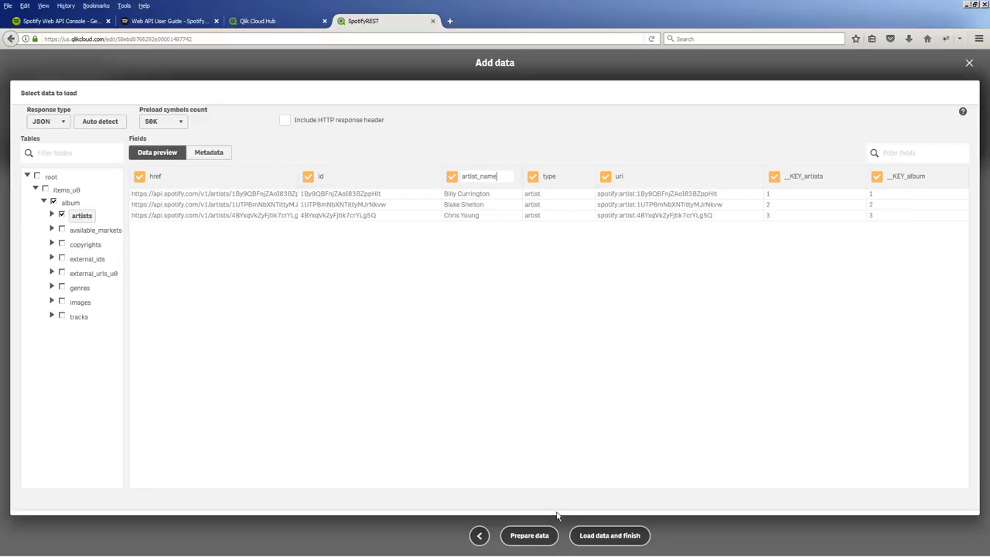
left_click(591, 533)
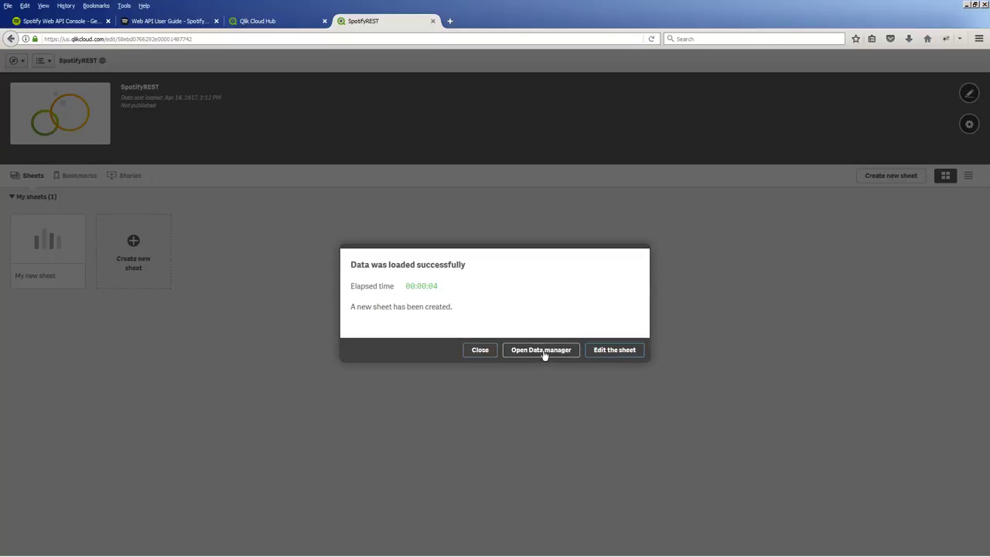
- Review the loaded tables' associations in Data manager, then close the app to reach the hub
left_click(542, 351)
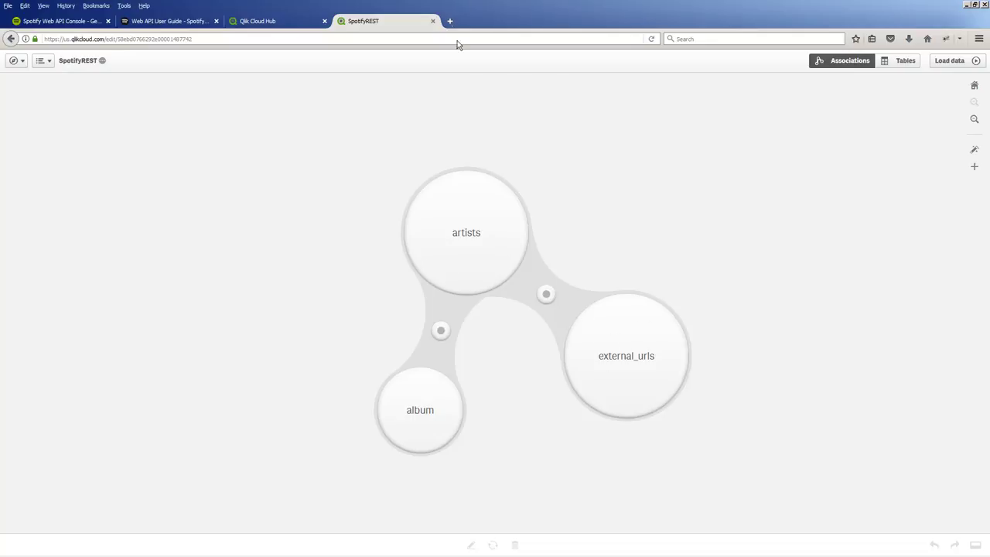
left_click(432, 22)
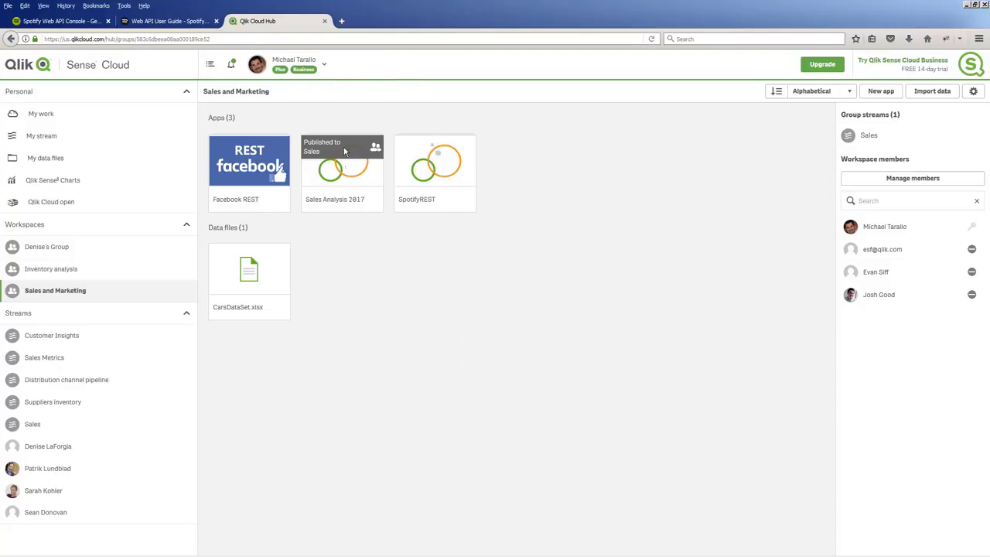
- Reopen SpotifyREST and add a KPI showing Count(album_name) to the sheet
left_click(419, 184)
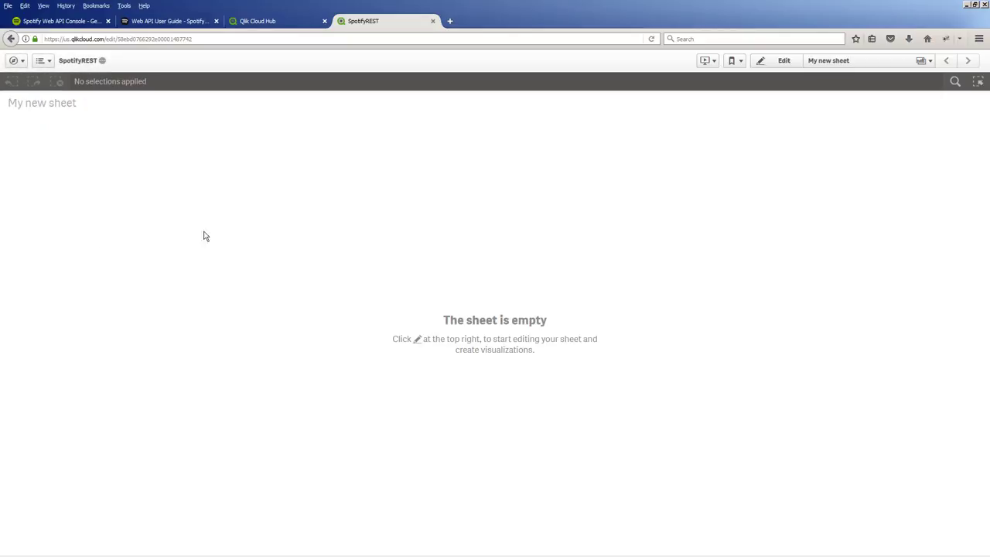
left_click(782, 63)
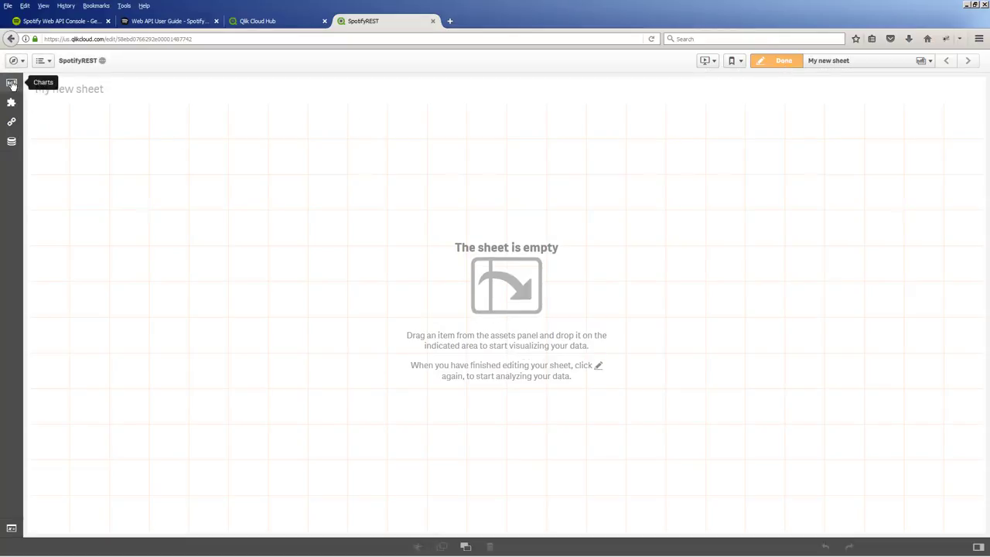
left_click(12, 83)
left_click_drag(45, 200, 431, 194)
left_click(490, 221)
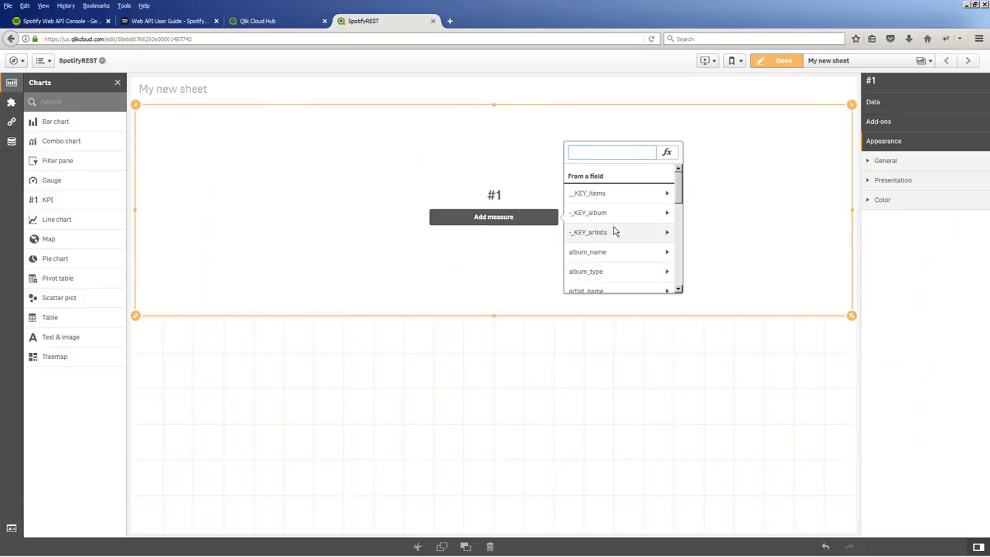
scroll(615, 230, "down", 2)
left_click(616, 198)
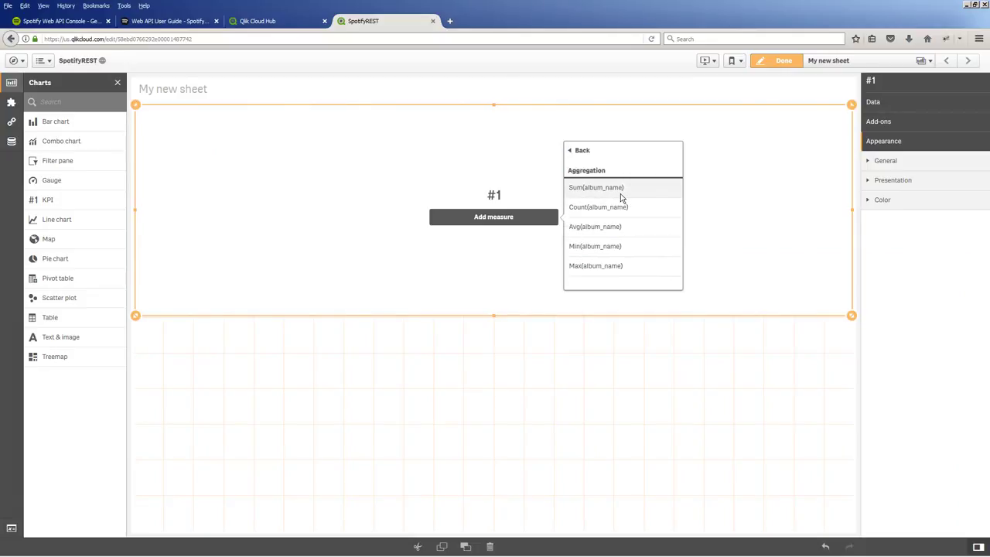
left_click(619, 205)
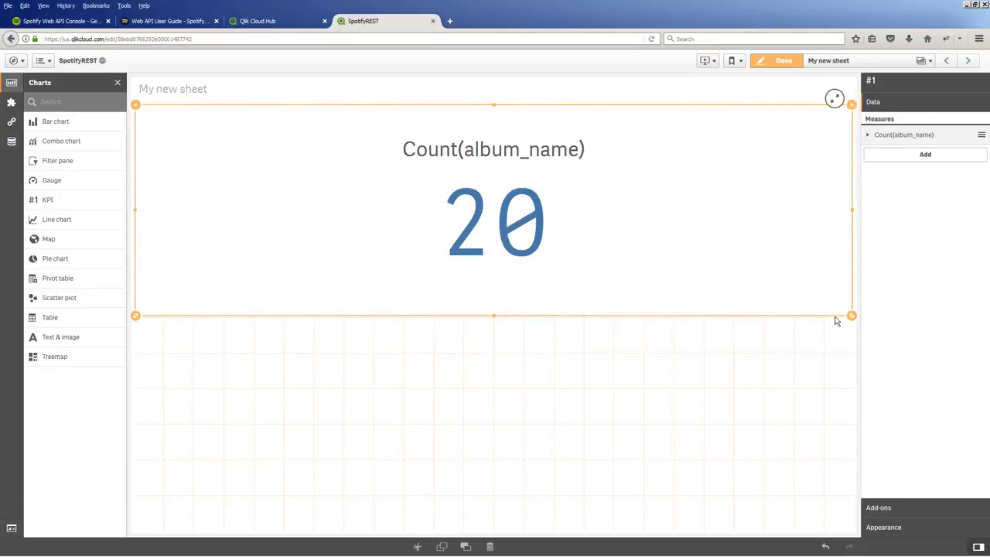
- Shrink the KPI to a small box near the top and drop a table below it
left_click_drag(852, 317, 581, 316)
left_click_drag(483, 311, 400, 307)
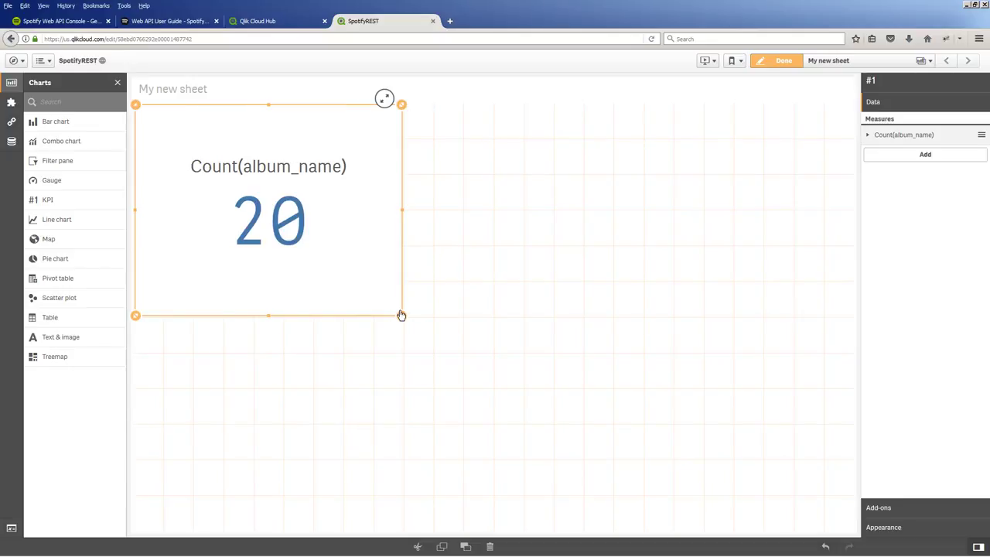
left_click_drag(400, 324, 388, 268)
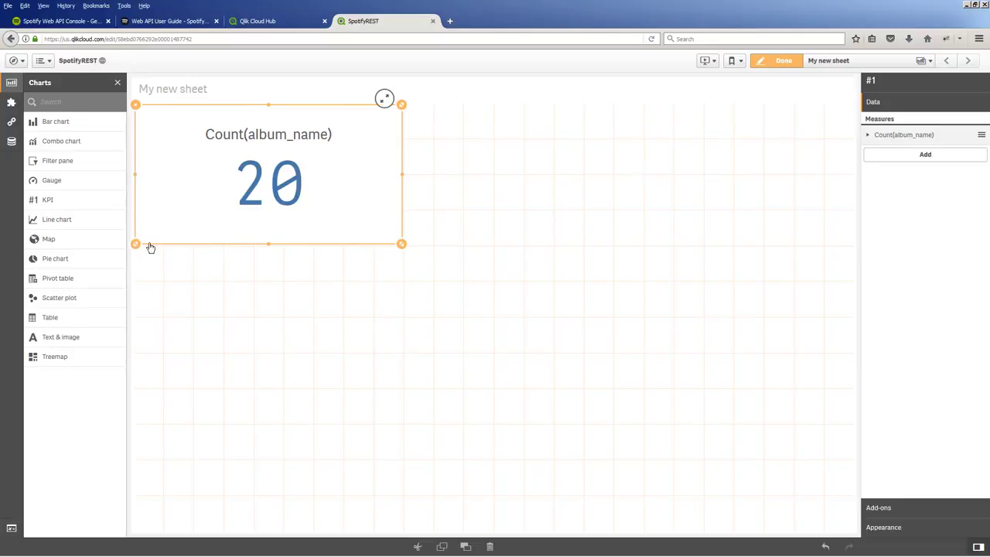
left_click_drag(159, 247, 199, 245)
left_click_drag(66, 315, 248, 325)
- Give the table album_name as its dimension and add artist_name as a second column
left_click(293, 405)
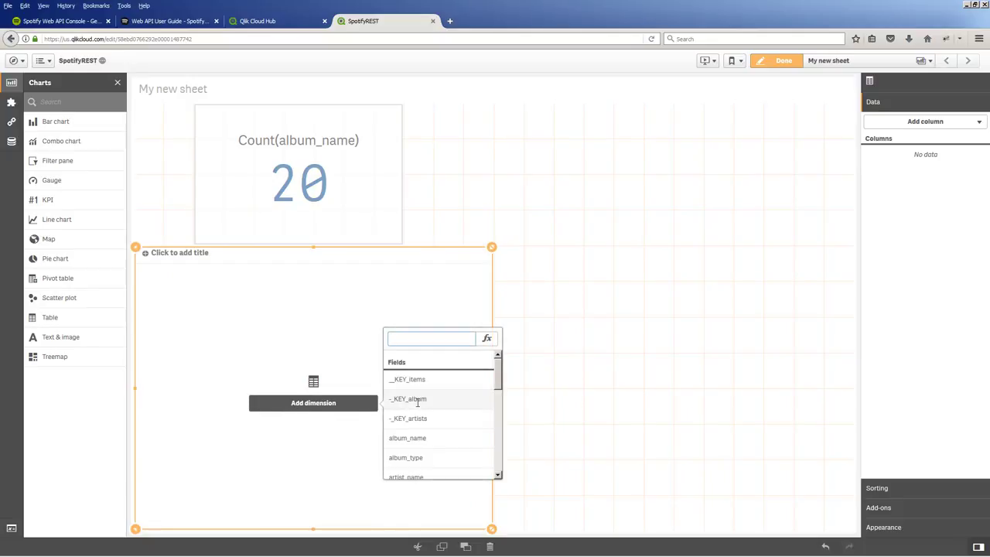
left_click(427, 446)
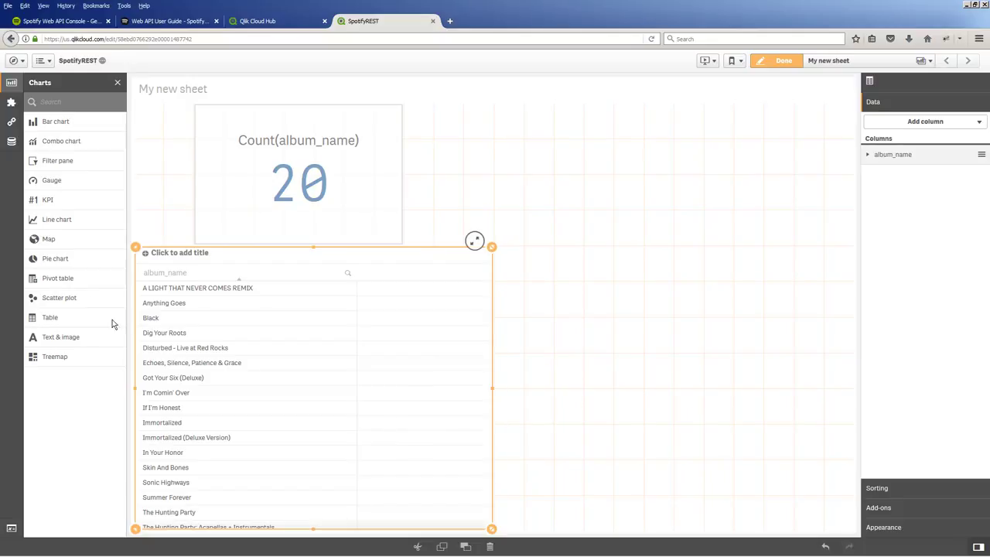
left_click(11, 141)
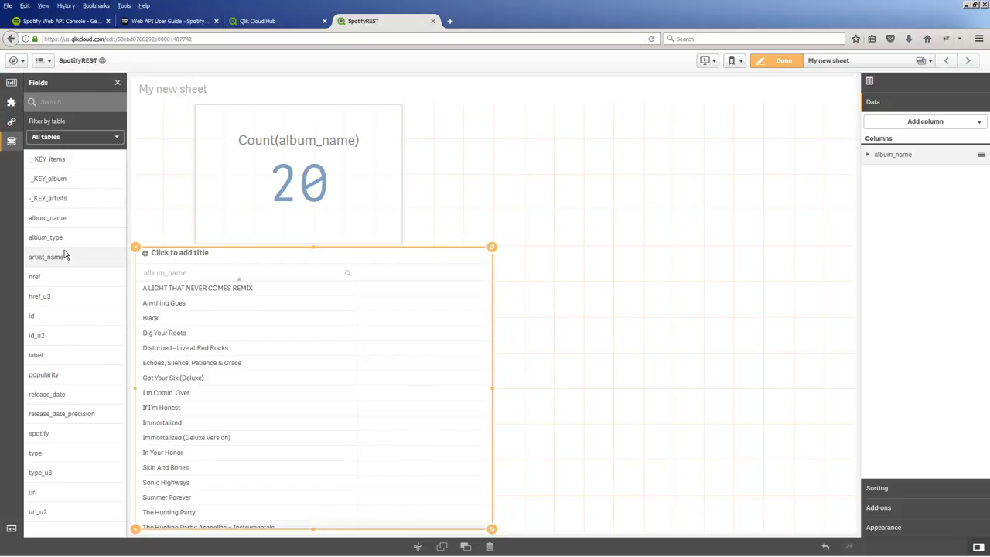
left_click_drag(68, 258, 295, 380)
left_click(266, 357)
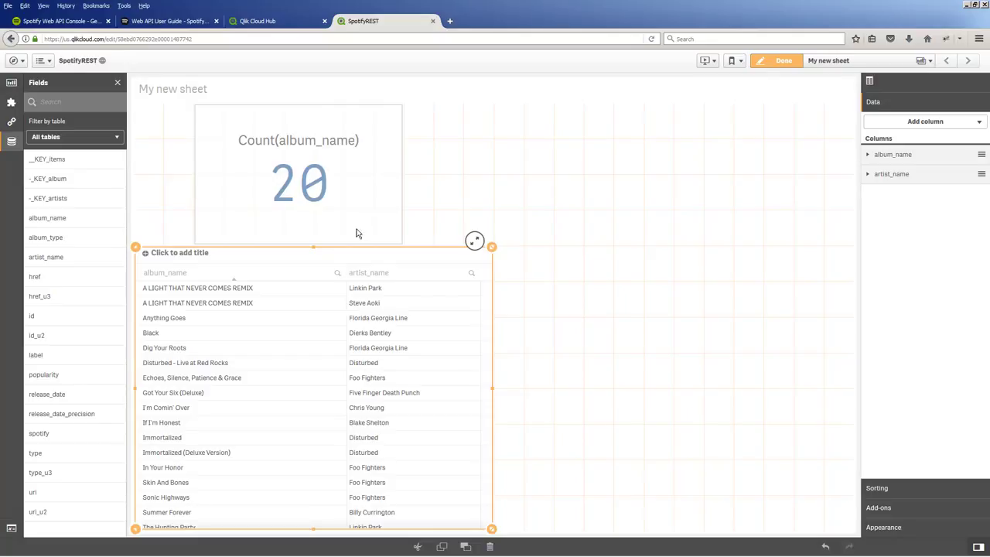
- Open the Data load editor in a new tab and unlock the Auto-generated script section
left_click(271, 24)
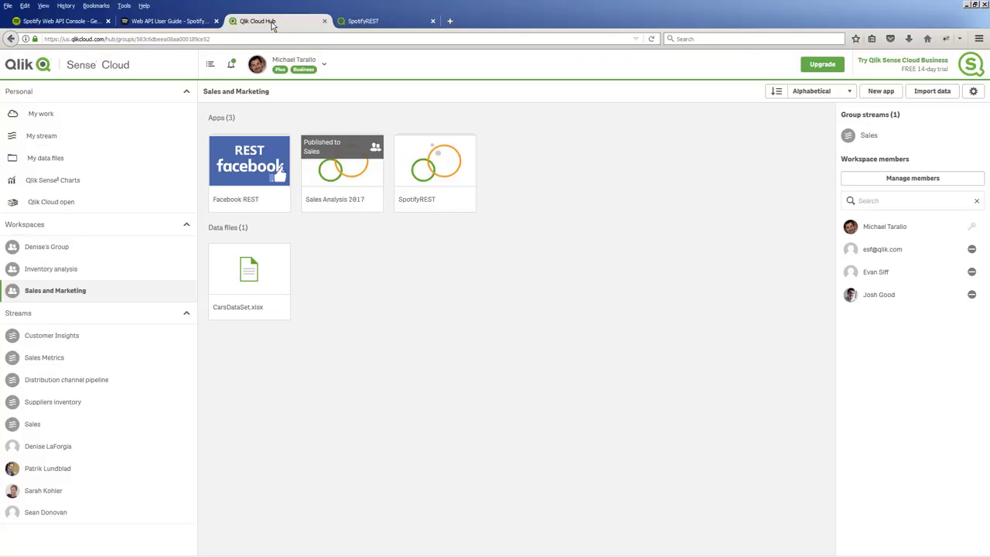
left_click(387, 23)
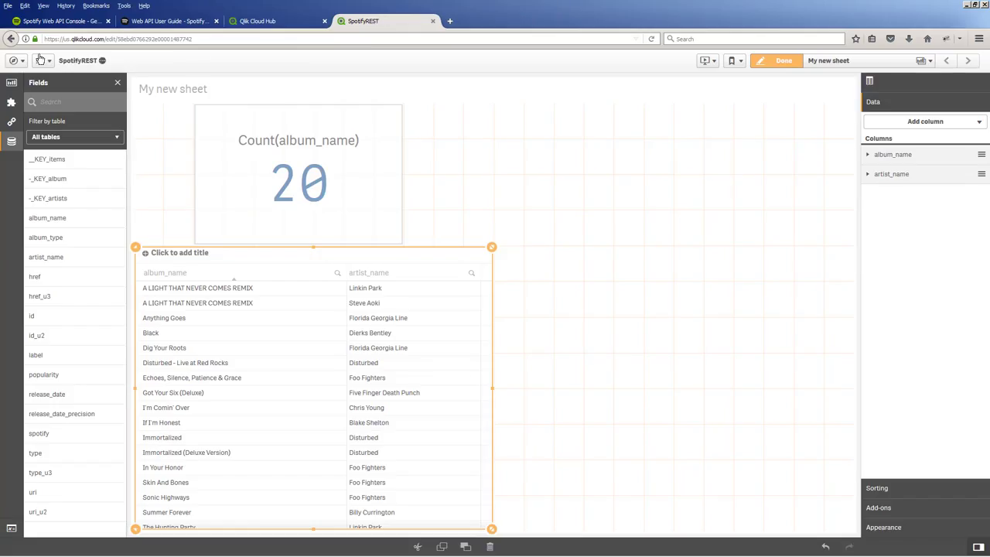
left_click(14, 61)
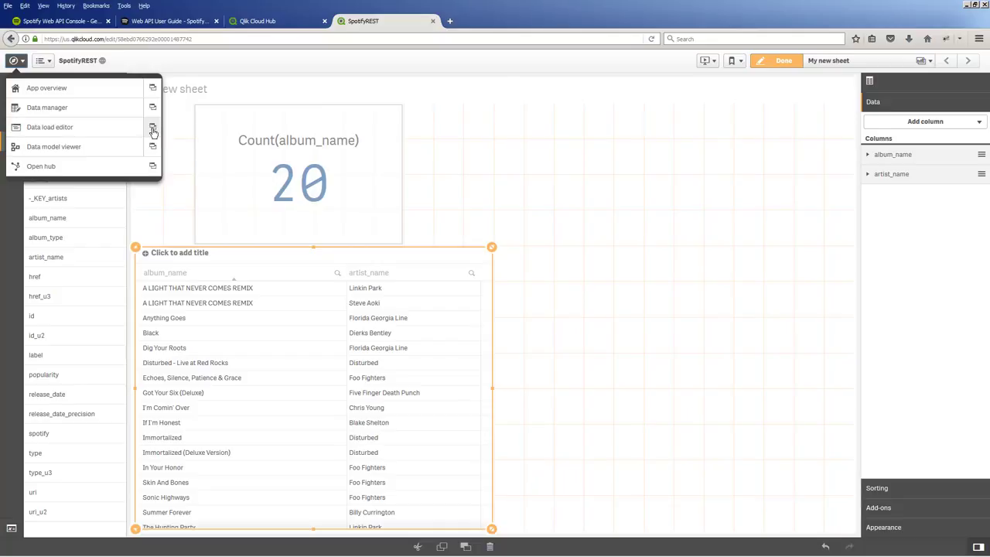
left_click(152, 130)
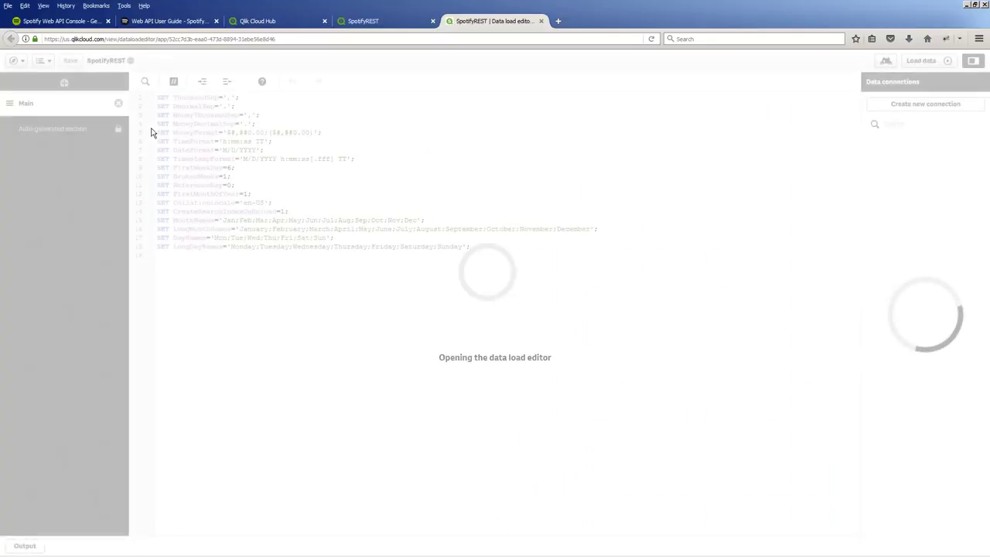
left_click(84, 130)
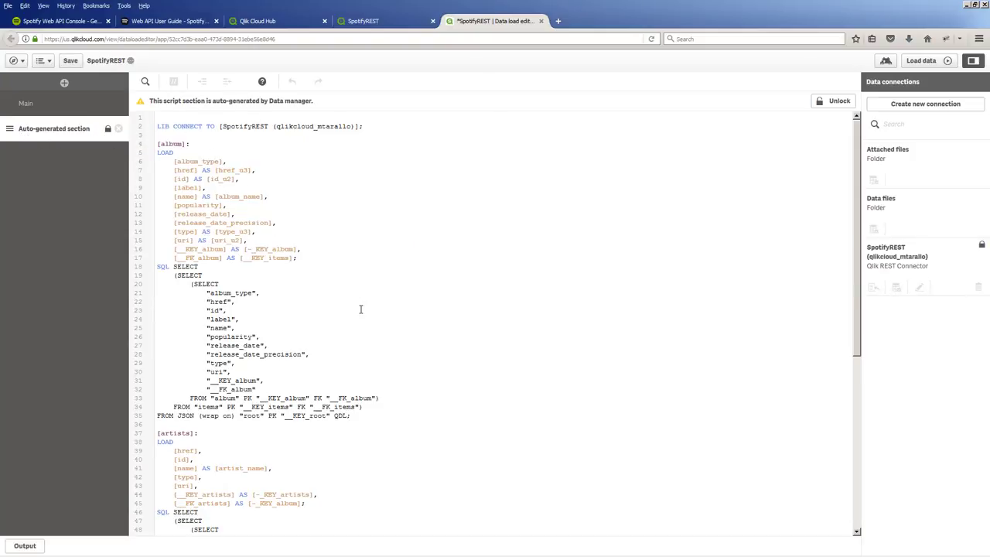
left_click(838, 106)
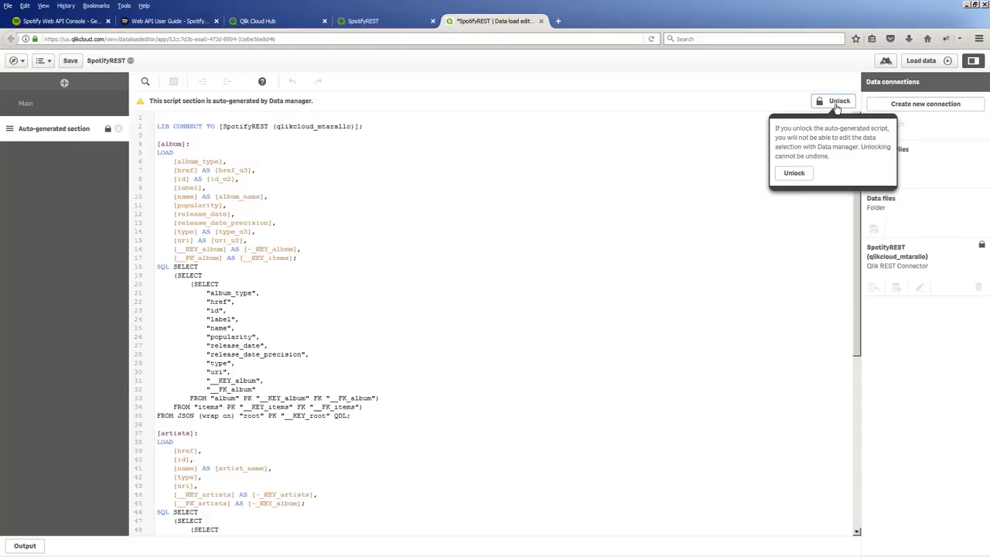
left_click(794, 173)
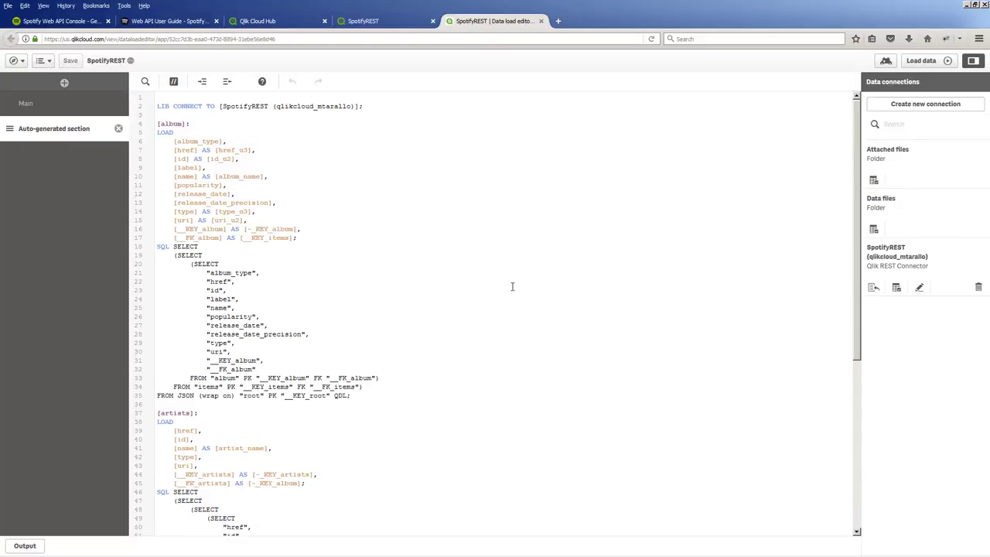
- Edit the Spotify REST connection and set its pagination type to Offset
left_click(921, 288)
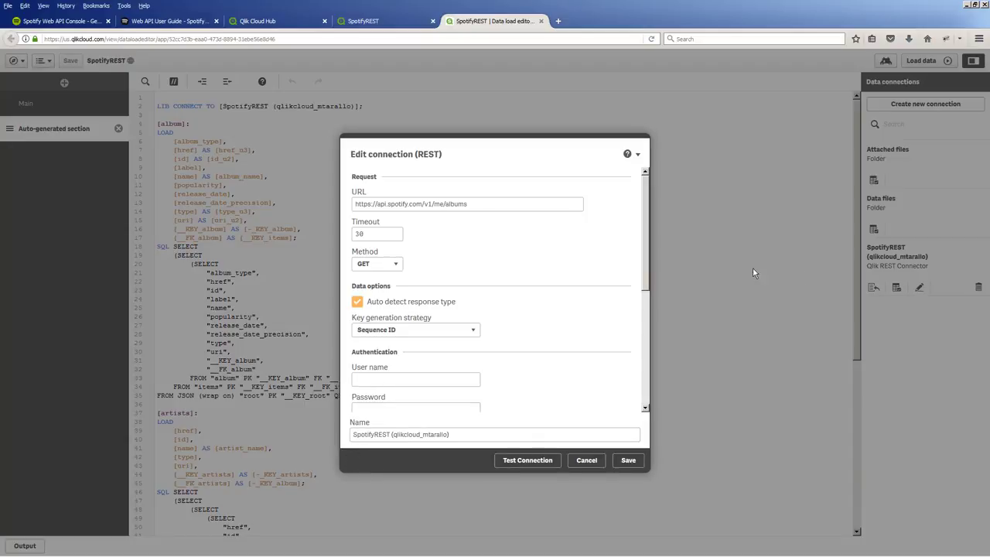
left_click_drag(648, 268, 646, 383)
left_click(402, 283)
left_click(391, 302)
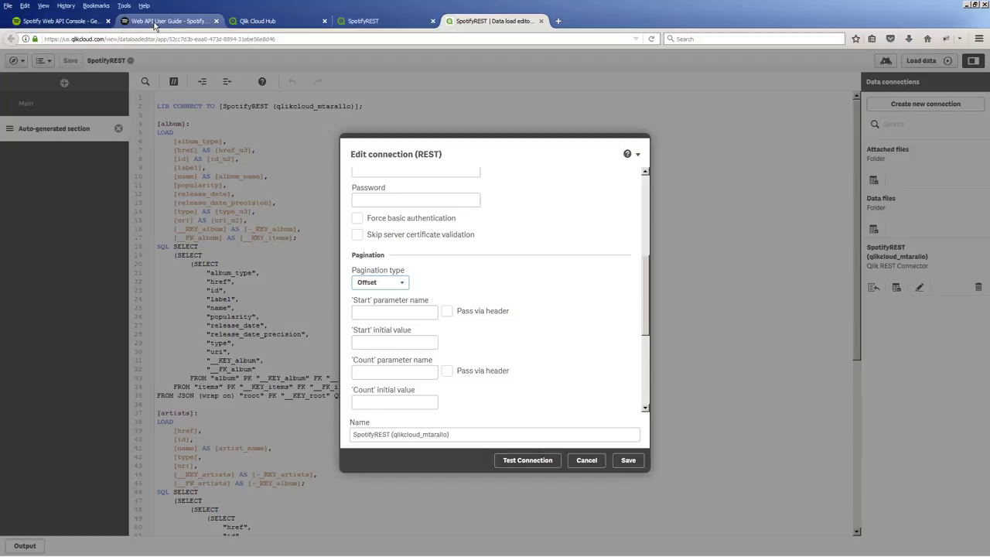
- Scroll to the end of the saved-albums response showing limit 20, offset 0, total 34
left_click(93, 22)
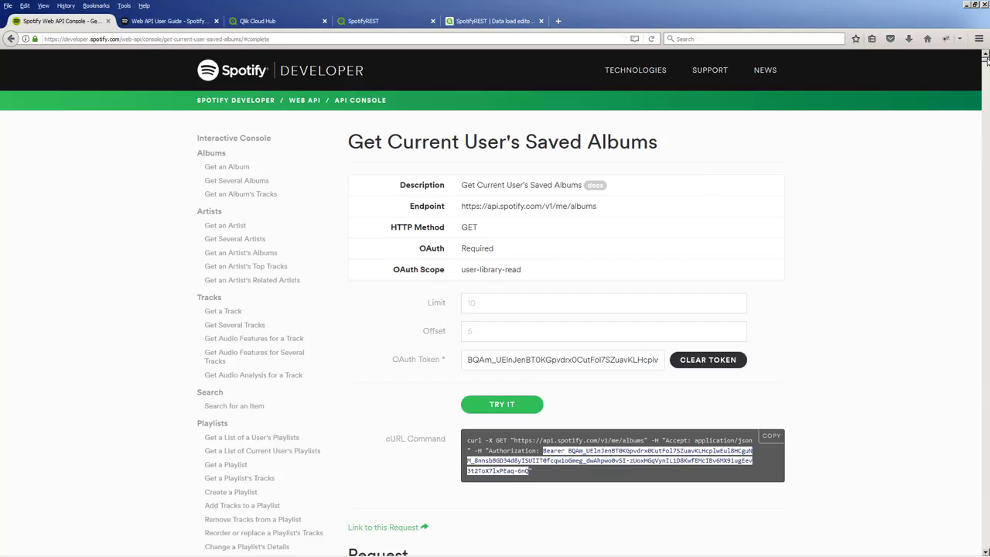
left_click_drag(985, 59, 977, 551)
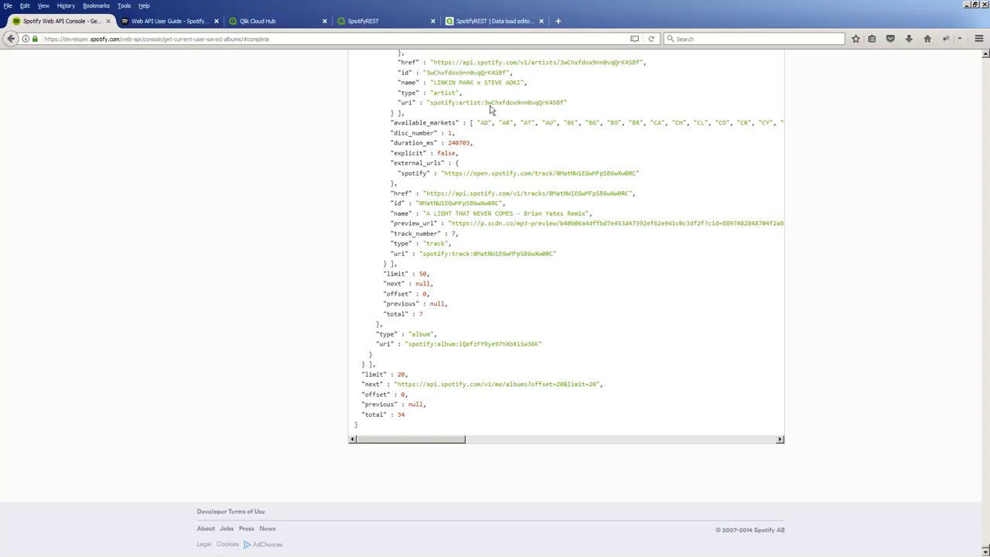
- Set the offset pagination Start parameter to 'offset' and the Count initial value to 10
left_click(392, 22)
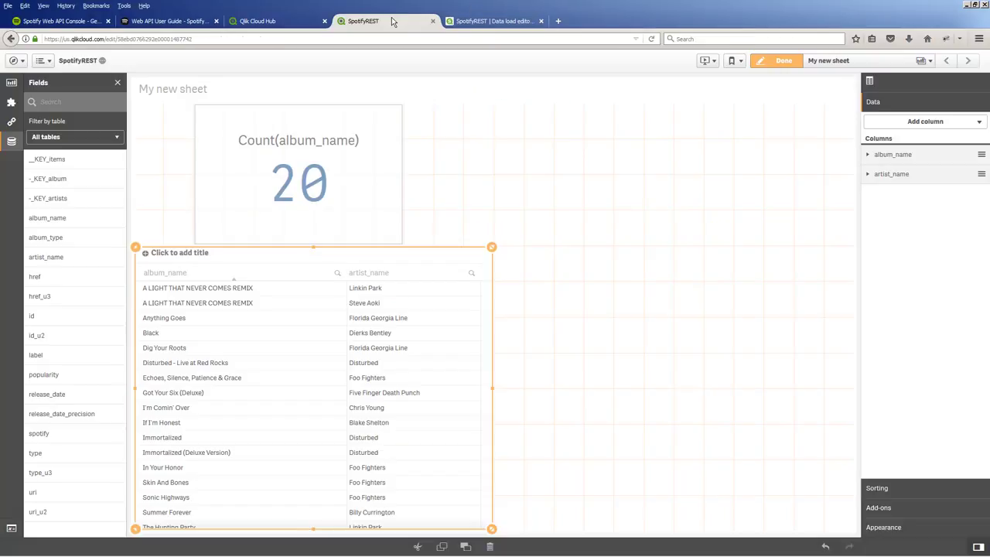
left_click(507, 22)
left_click(406, 315)
type("offse")
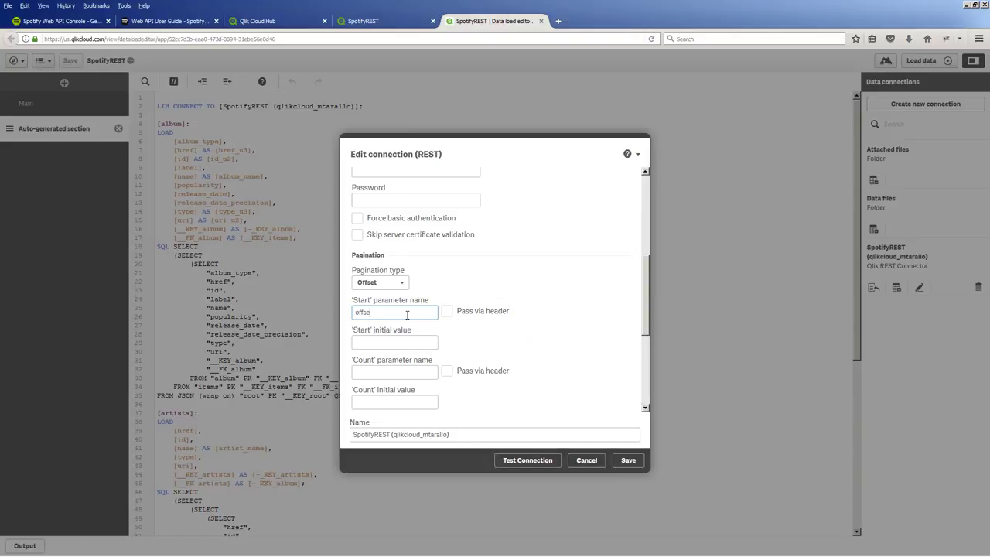
type("t")
left_click(394, 340)
left_click(393, 369)
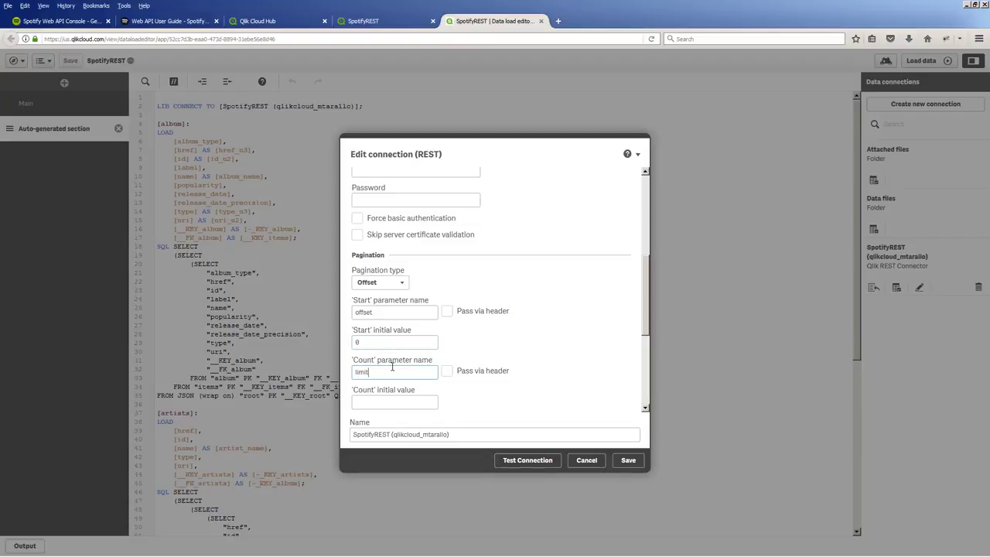
scroll(392, 363, "down", 2)
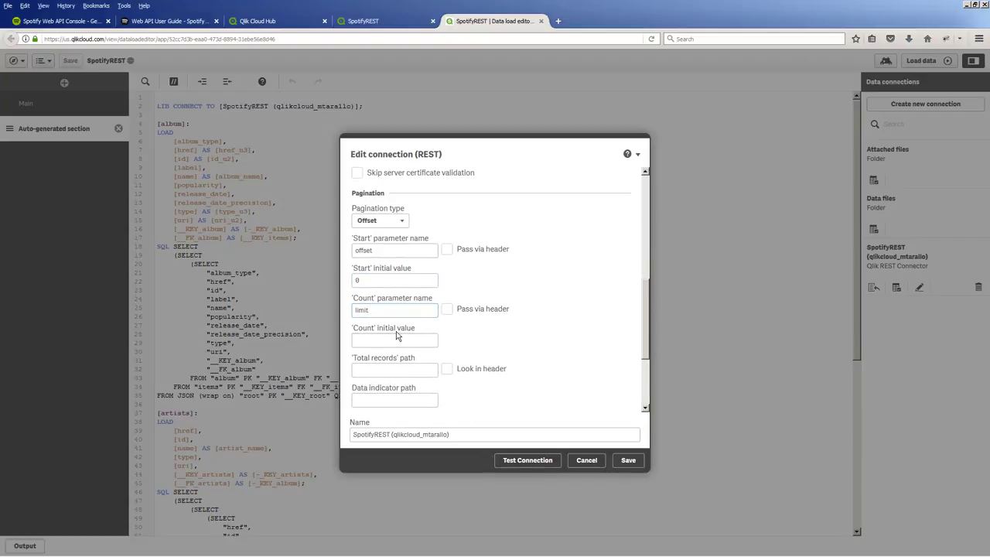
left_click(395, 340)
type("10")
left_click(385, 369)
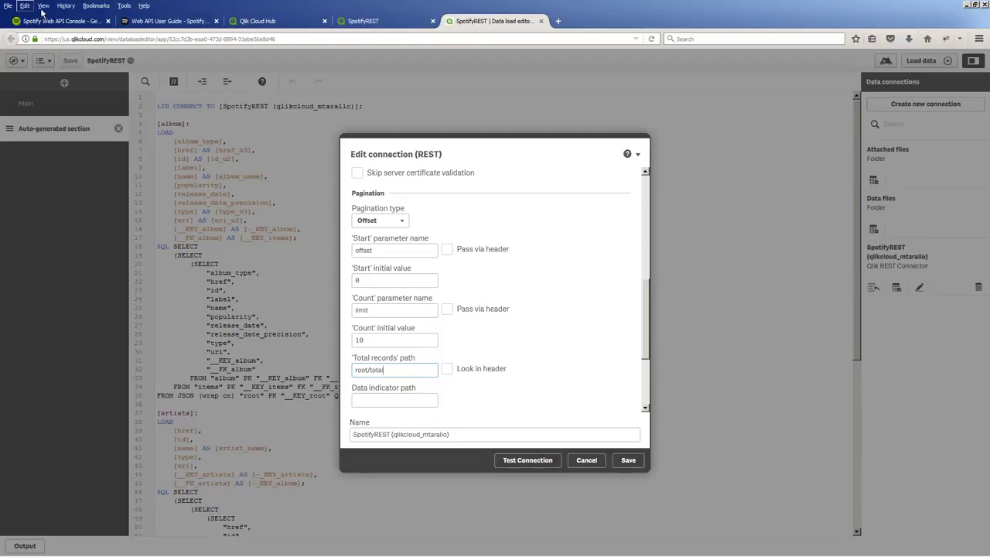
- Check the Spotify response's total field, then save the connection and reload the app's data
left_click(64, 21)
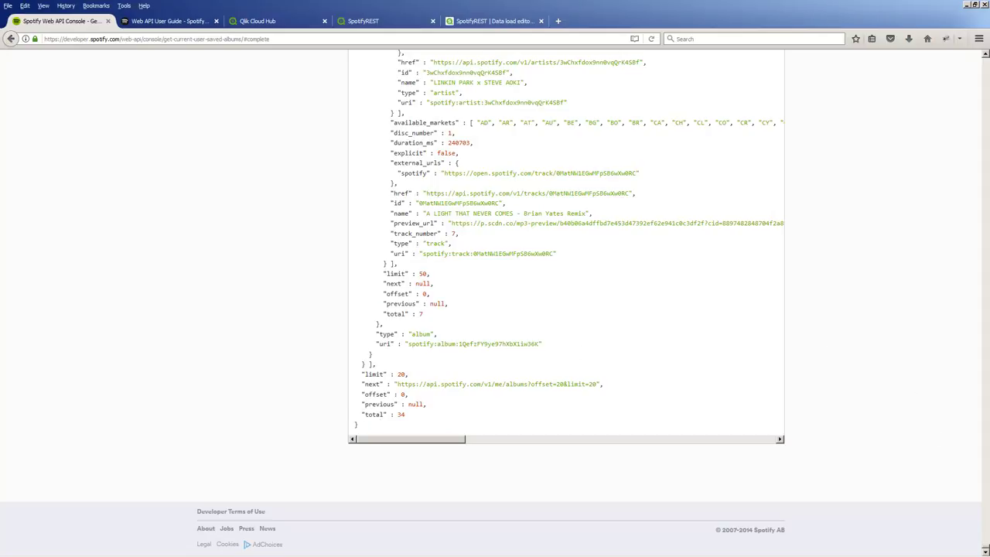
left_click_drag(984, 547, 985, 32)
scroll(526, 395, "down", 5)
scroll(526, 395, "down", 5)
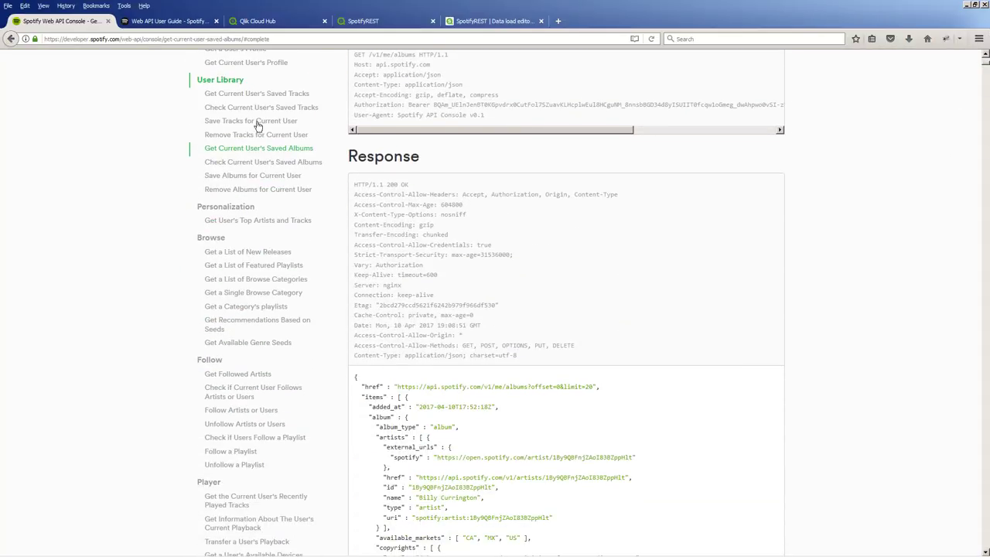
left_click(459, 23)
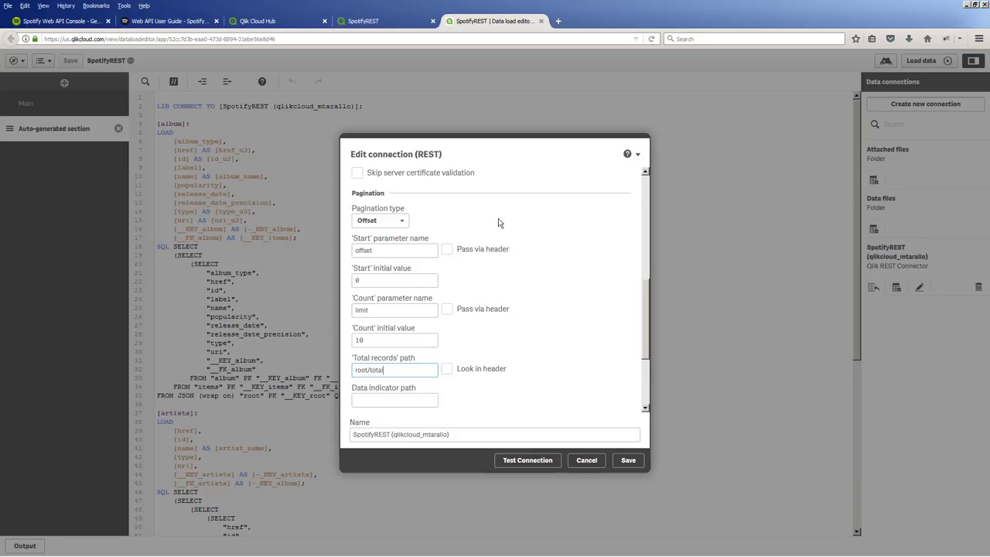
left_click(627, 461)
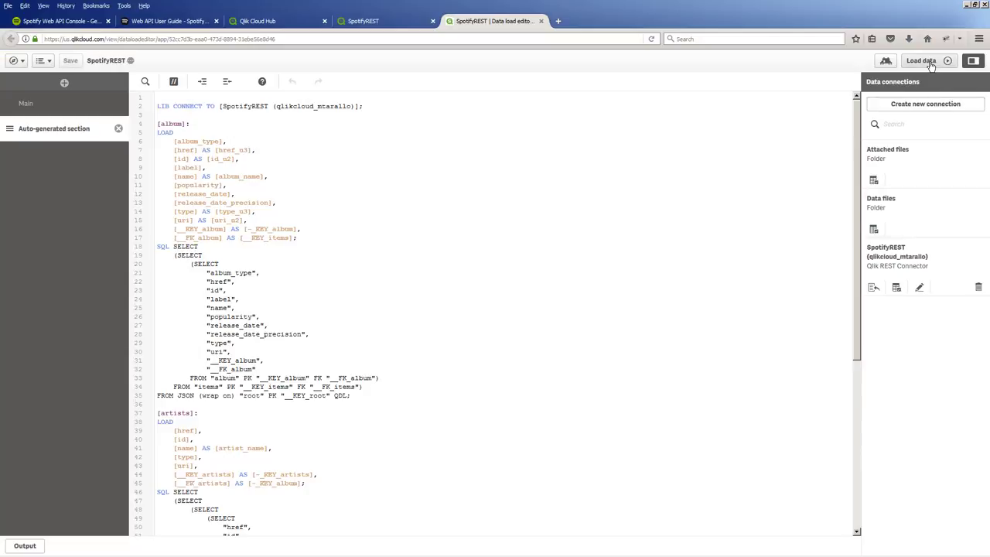
left_click(928, 62)
left_click(373, 23)
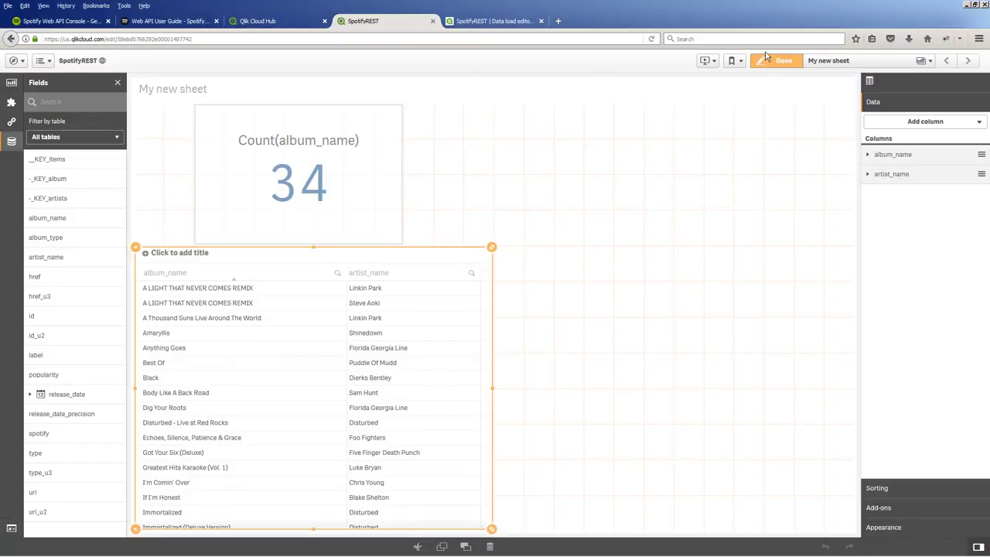
- Exit edit mode and scroll the album/artist table to confirm all 34 albums appear
key("ctrl+e")
scroll(368, 379, "down", 5)
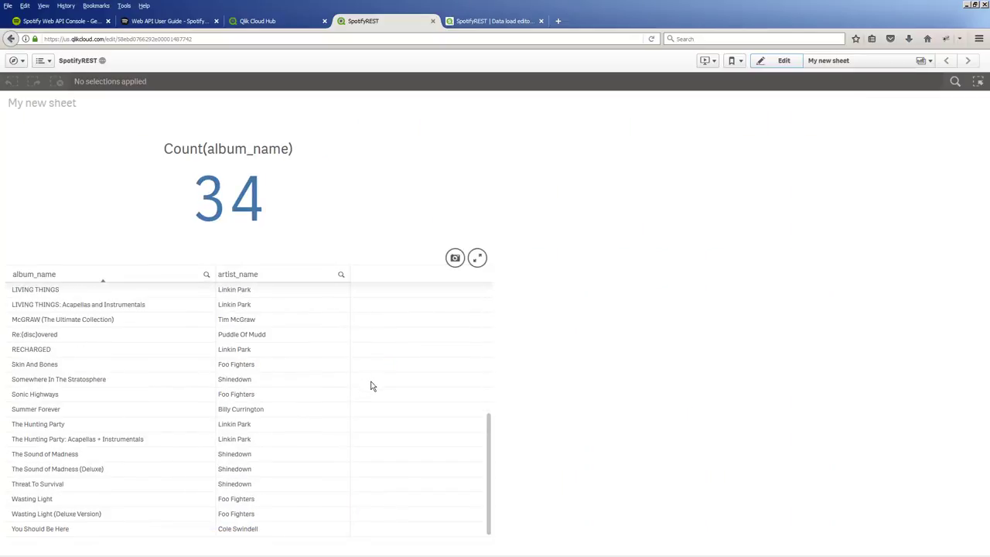
scroll(370, 387, "up", 5)
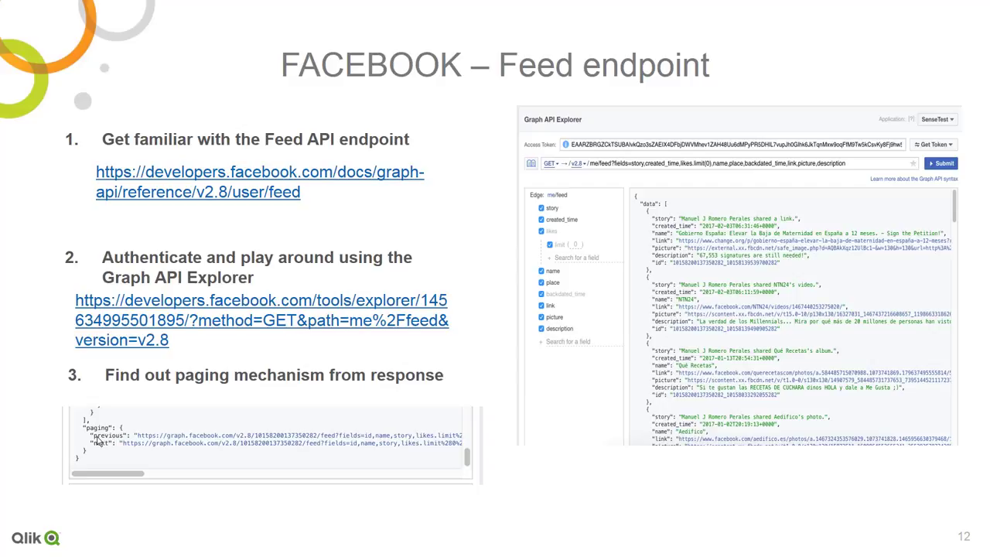
- Switch from the PowerPoint slide show back to the Qlik Cloud hub in Firefox
key("alt+Tab")
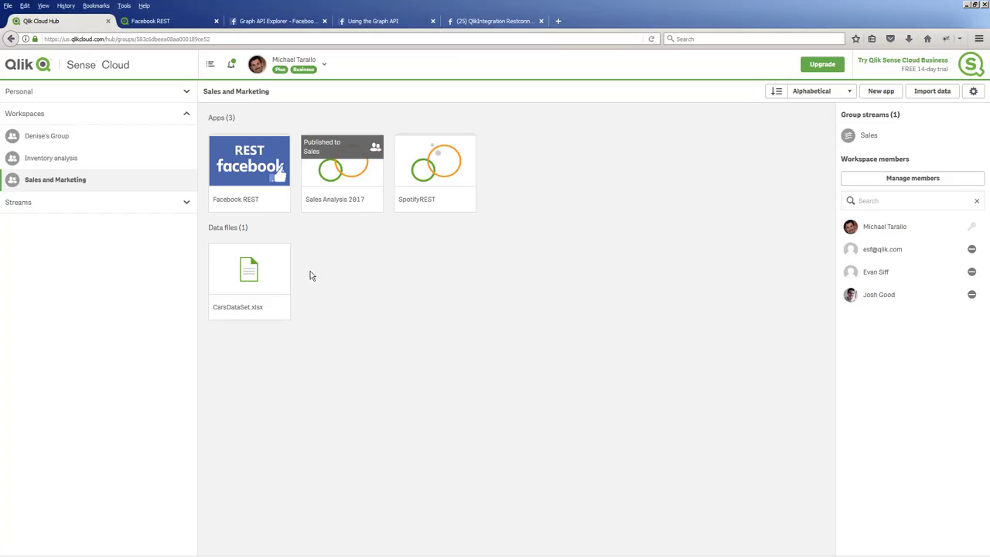
- Open the Facebook REST app and pick REST as the source for a new data connection
left_click(172, 22)
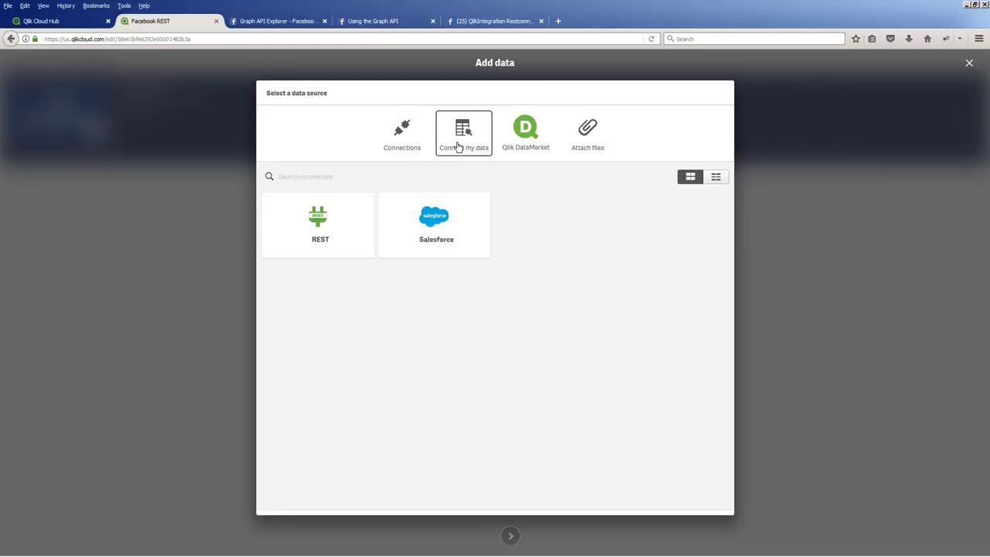
left_click(349, 235)
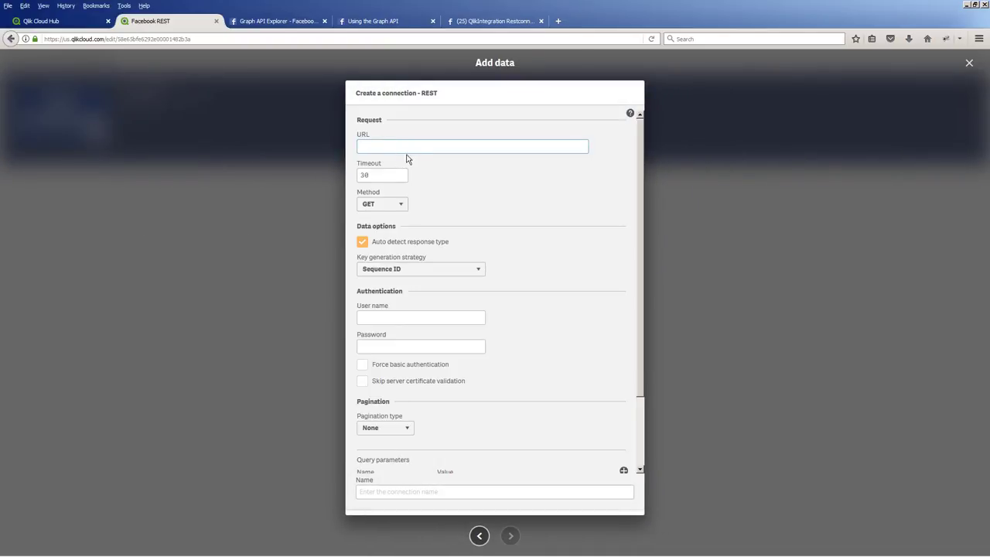
- In Graph API Explorer, generate a new user access token and rerun the feed,about,likes query
left_click(284, 25)
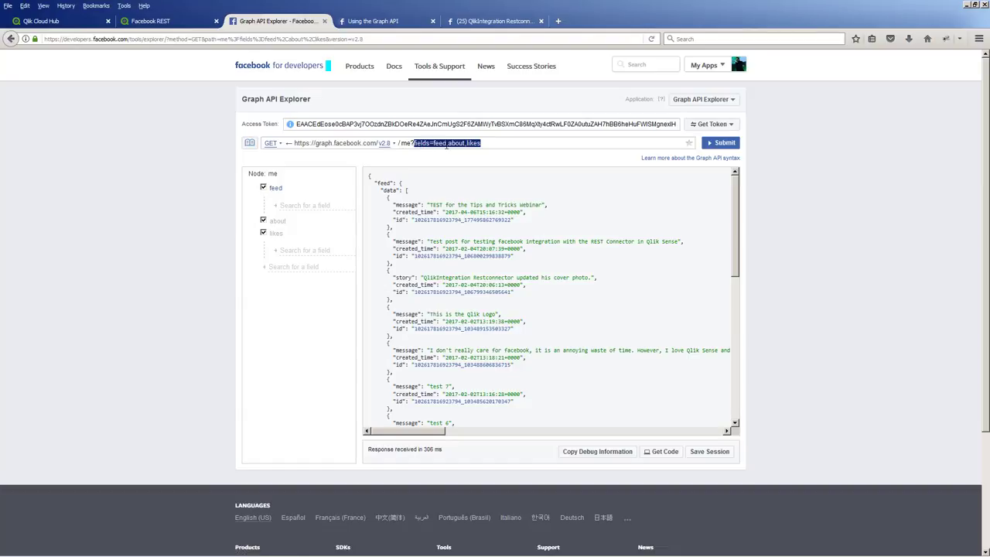
left_click(698, 124)
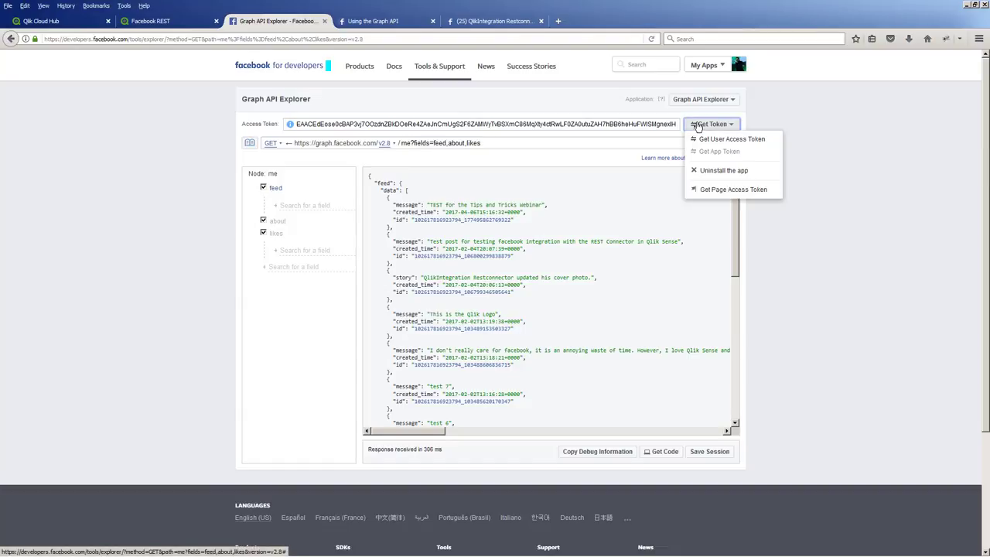
left_click(700, 139)
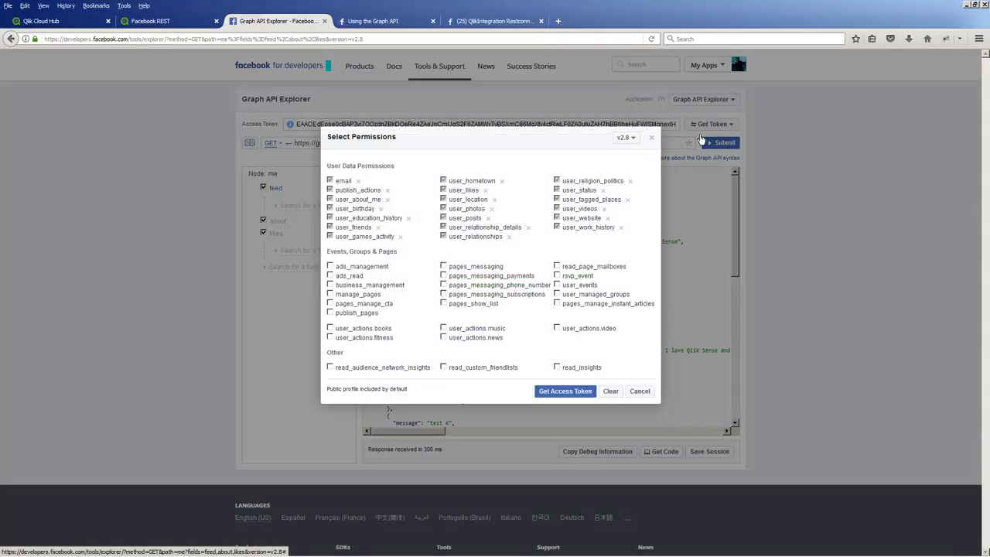
left_click(575, 391)
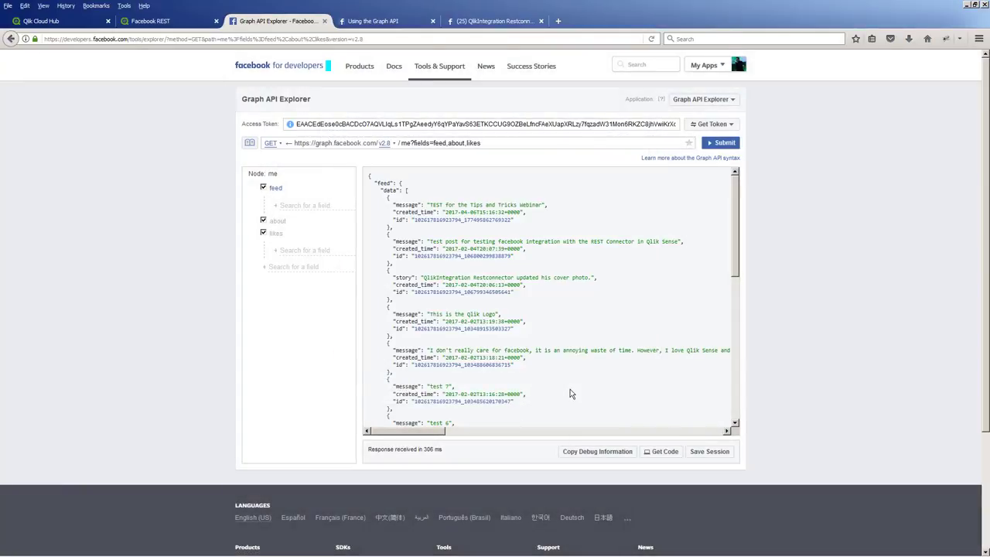
left_click(719, 145)
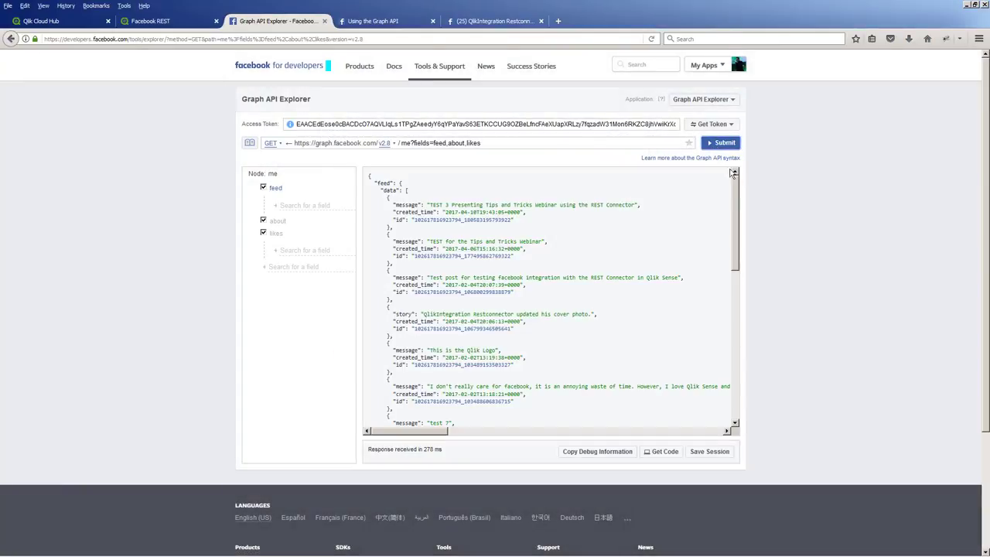
- Review the query response and the Facebook posts, then return to the Qlik REST connection form
left_click_drag(733, 175, 743, 332)
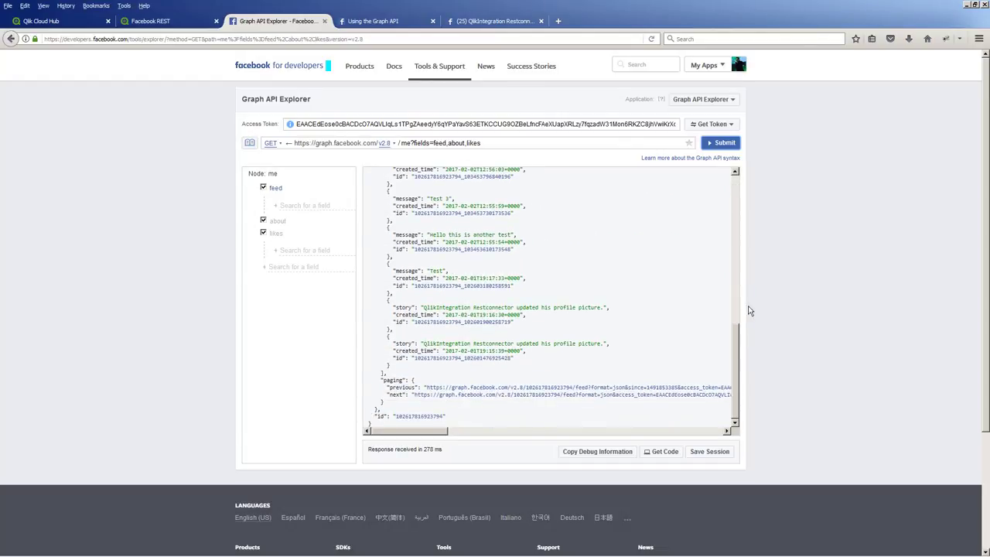
left_click_drag(752, 296, 729, 178)
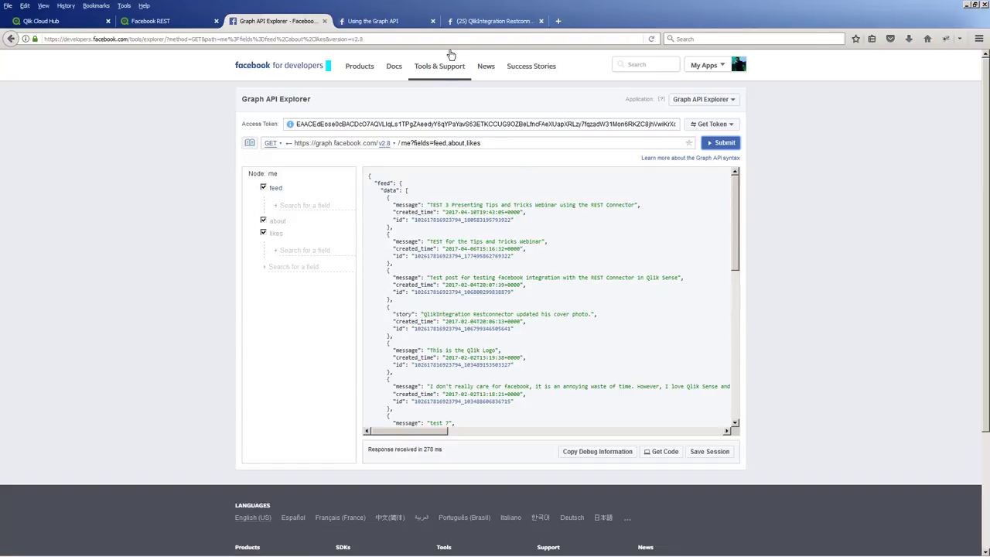
left_click(495, 21)
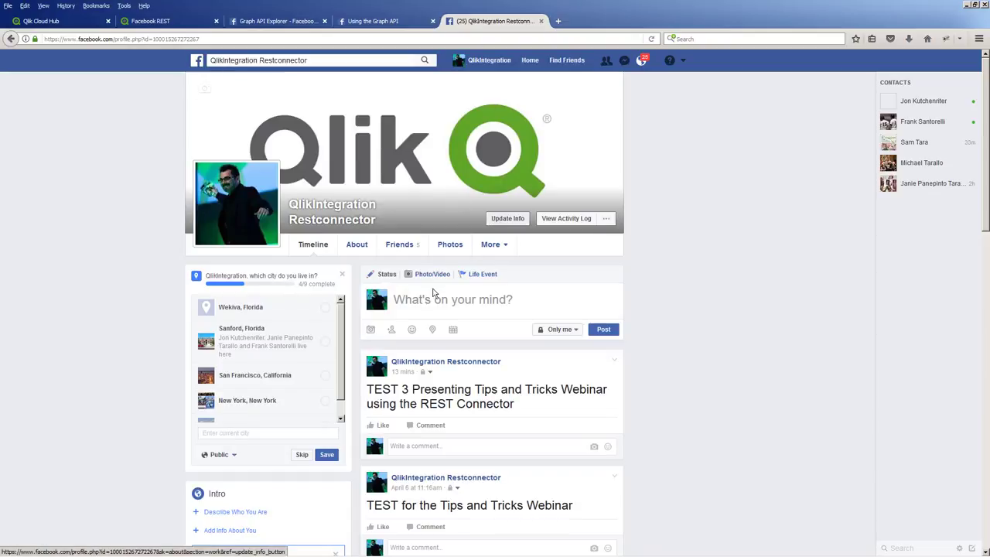
key("alt+Tab")
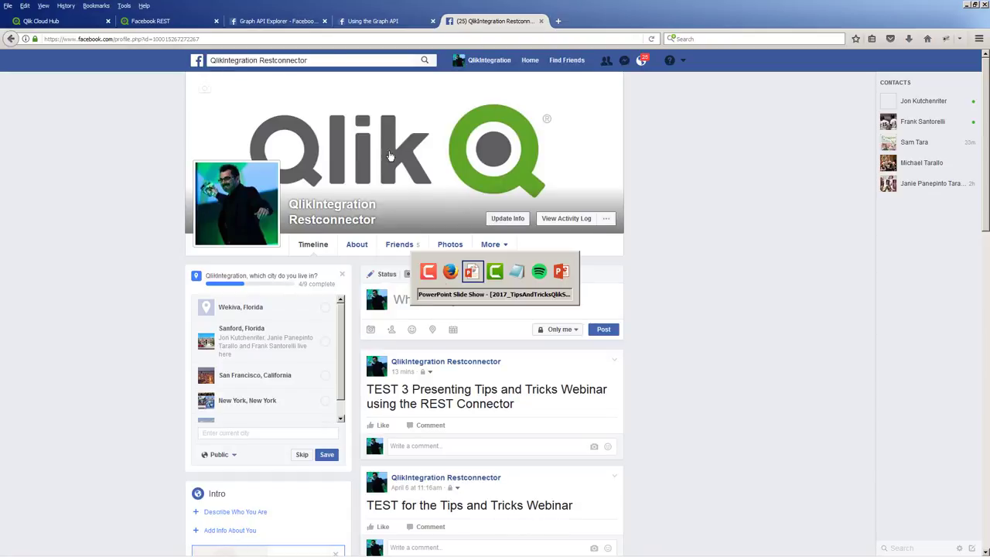
key("alt+Tab")
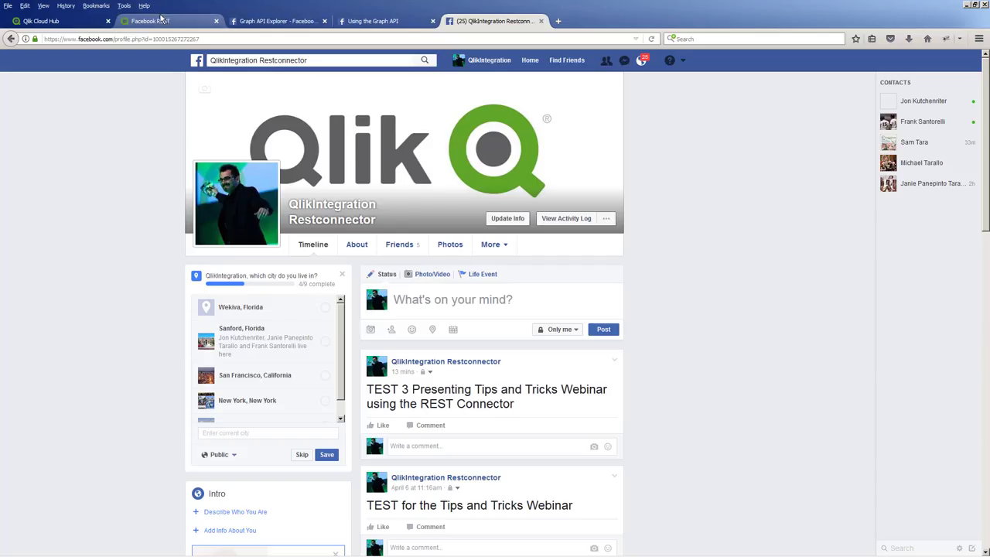
left_click(159, 23)
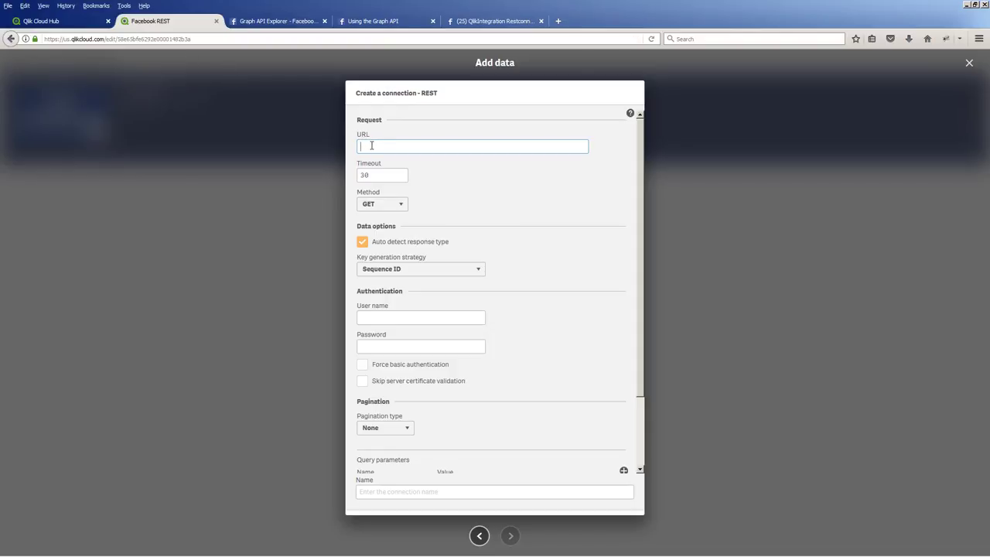
- Paste the Graph API request URL and move 'fields' into the query parameter Name
type("https://graph.facebook.com/v2.8/me?fields=feed,about,likes")
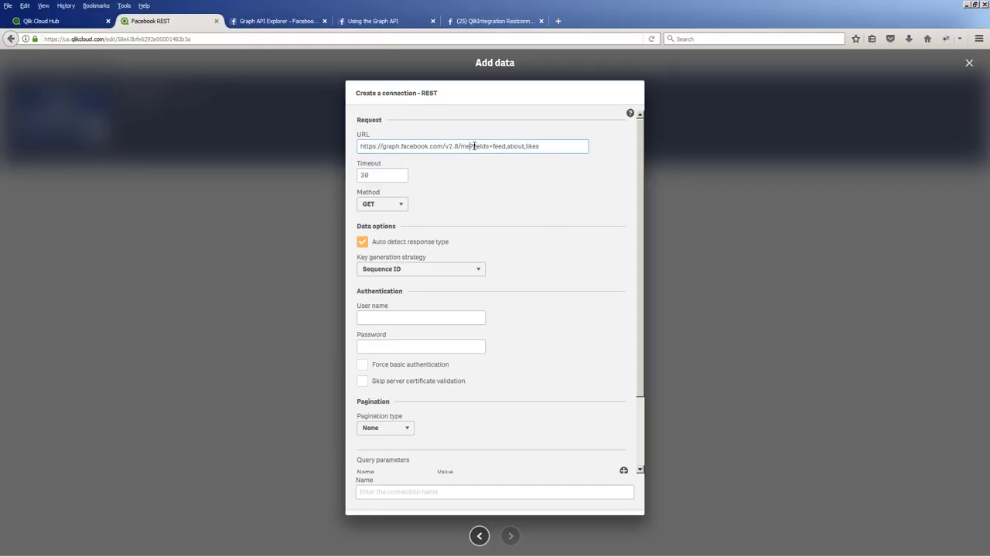
left_click_drag(472, 145, 489, 146)
key("ctrl+x")
scroll(440, 266, "down", 2)
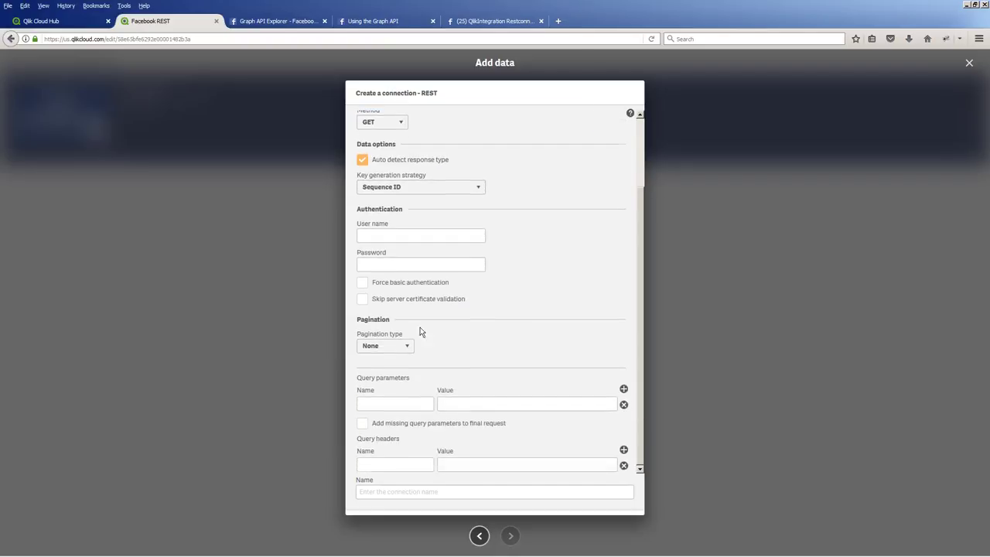
left_click(391, 403)
key("ctrl+v")
- Move 'feed,about,likes' into the parameter Value and strip the leftover '?=' from the URL
scroll(445, 376, "up", 3)
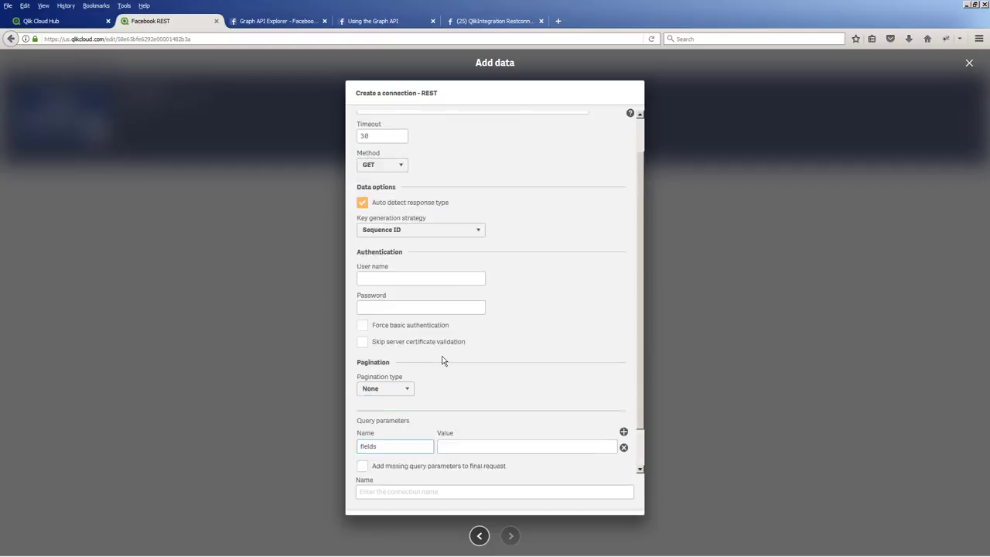
left_click(474, 147)
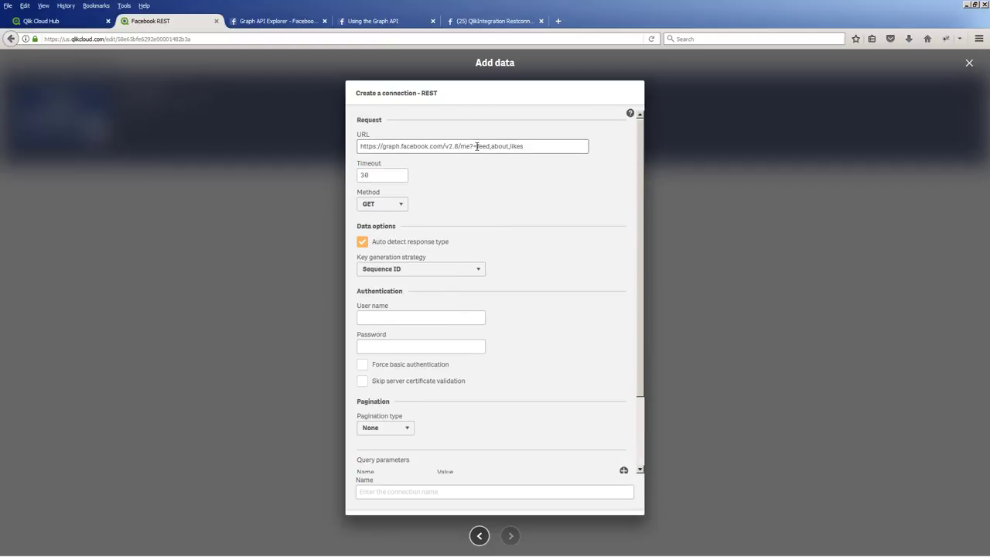
left_click_drag(476, 146, 540, 147)
key("ctrl+x")
scroll(537, 210, "down", 3)
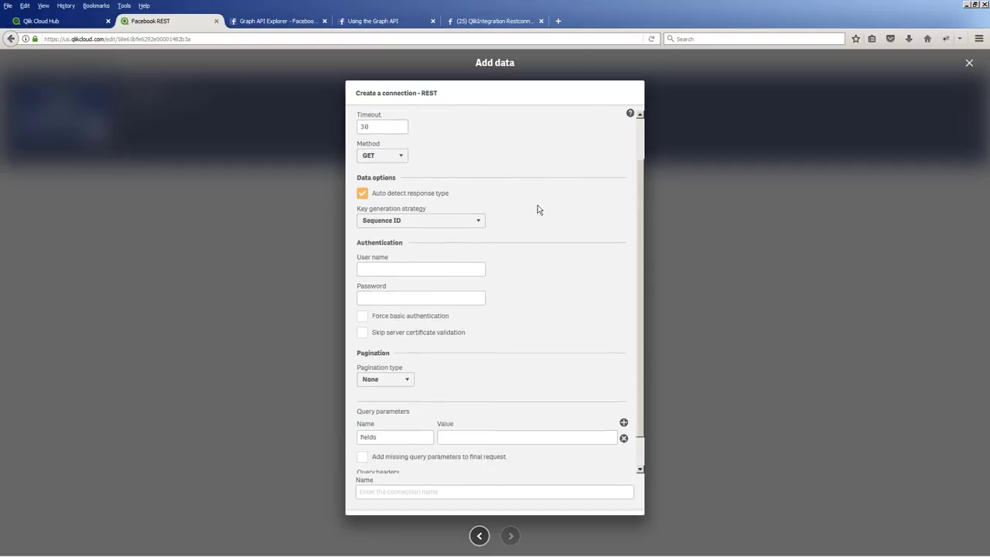
left_click(477, 403)
key("ctrl+v")
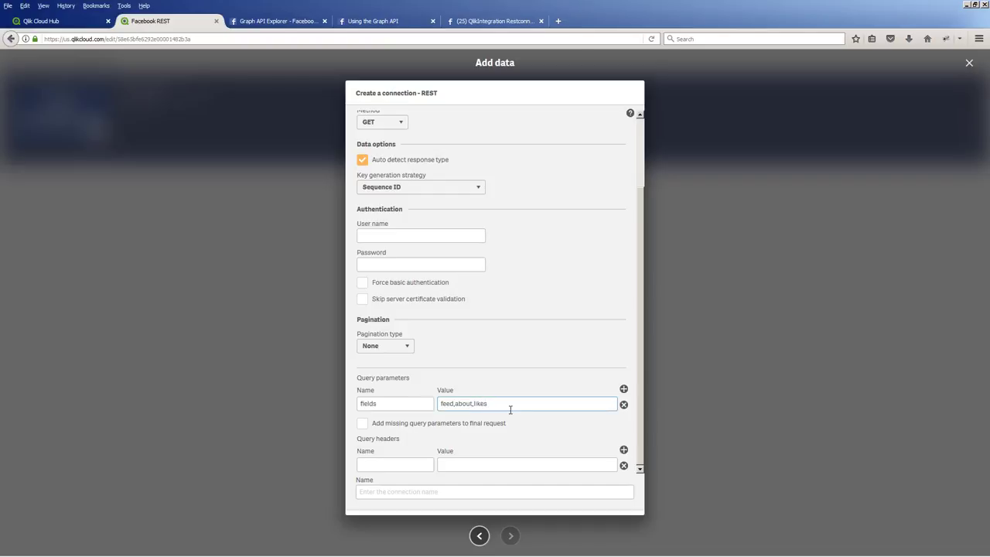
scroll(506, 391, "up", 5)
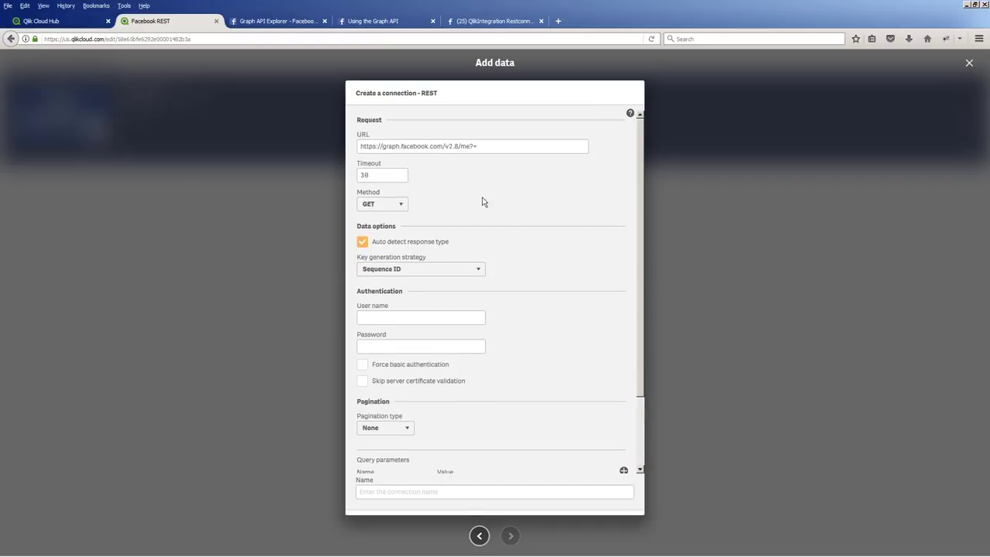
left_click(491, 146)
key("BackSpace")
key("BackSpace")
scroll(485, 175, "down", 2)
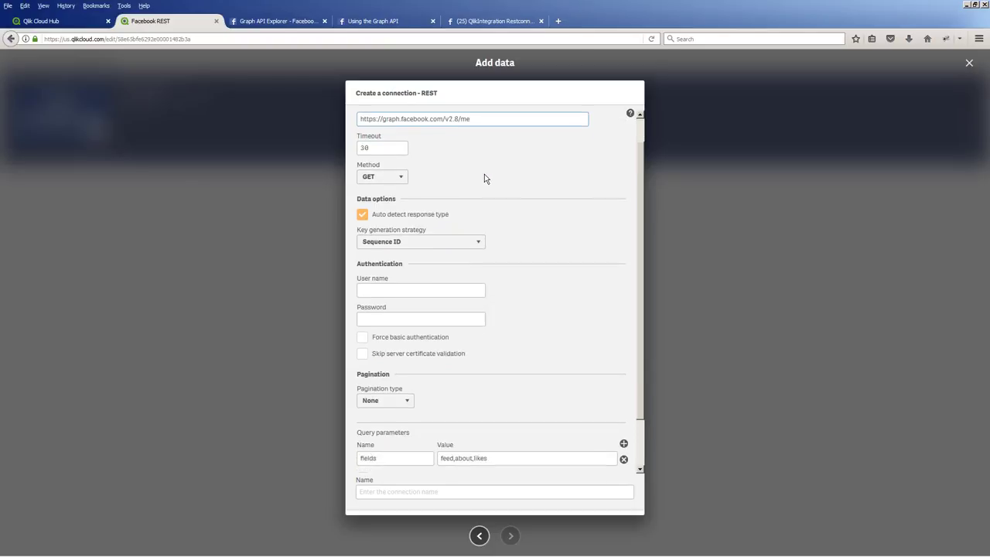
- Set pagination to Next URL with the path root/paging/next
left_click(409, 348)
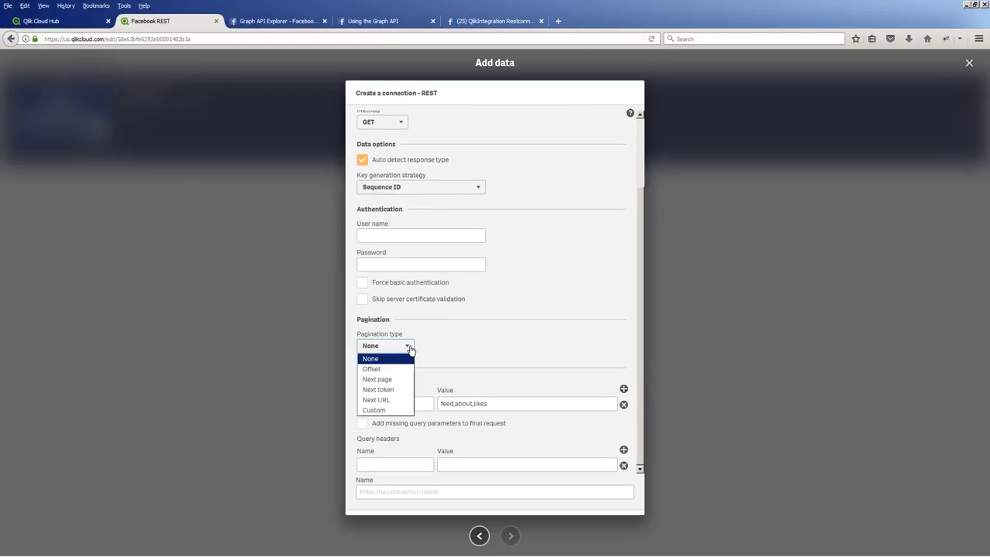
left_click(397, 400)
left_click(394, 376)
type("root/pag")
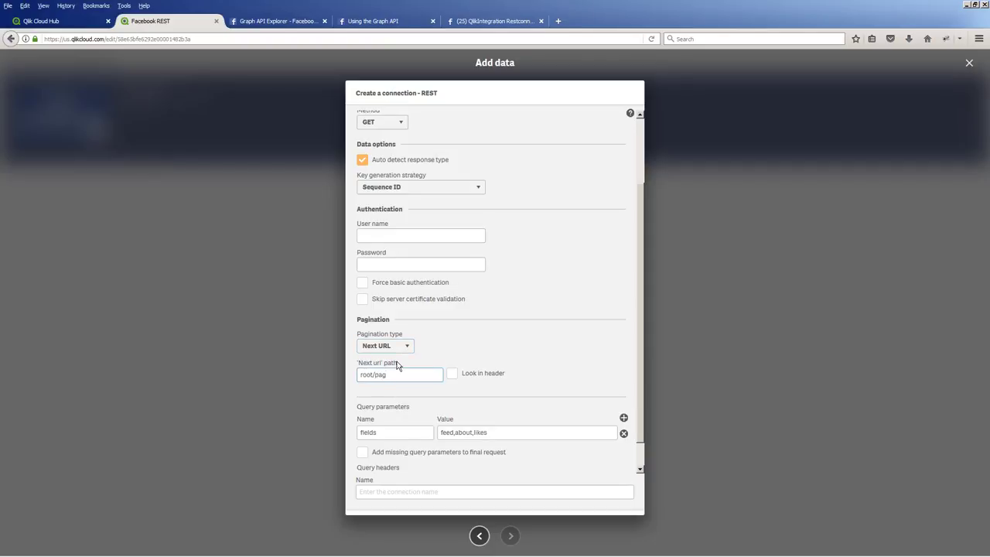
type("ing/next")
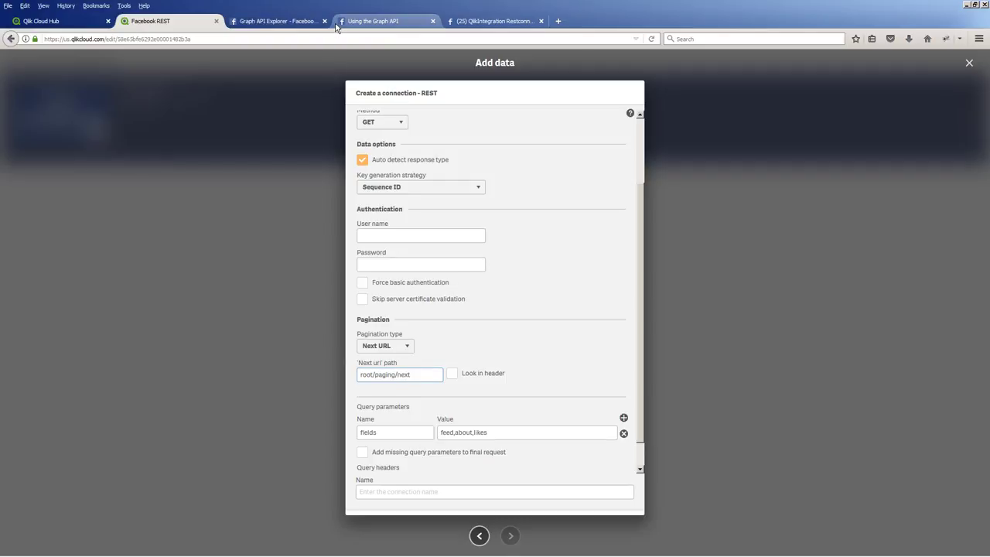
- Check the paging previous/next links in the Graph API Explorer response
left_click(298, 23)
scroll(453, 254, "down", 5)
scroll(454, 254, "down", 6)
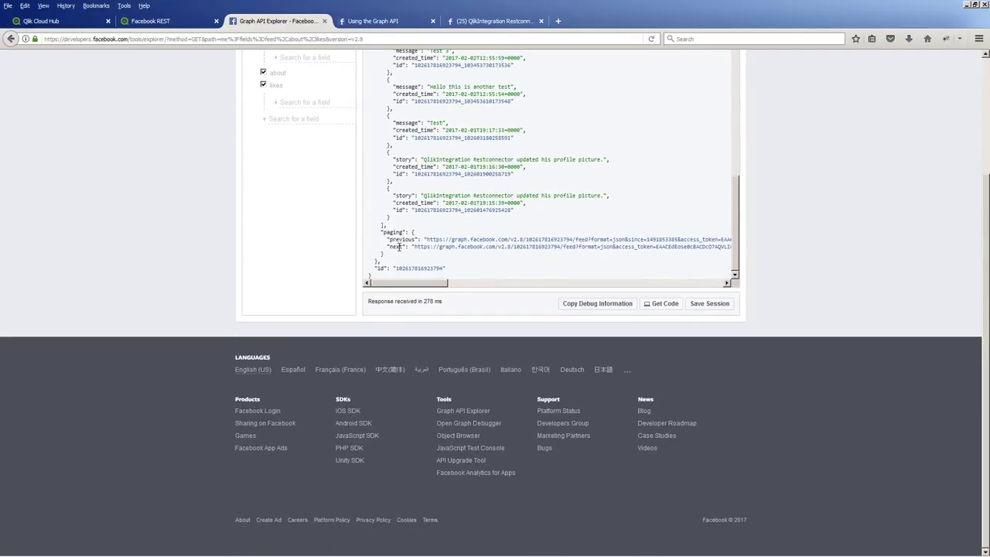
scroll(398, 245, "up", 10)
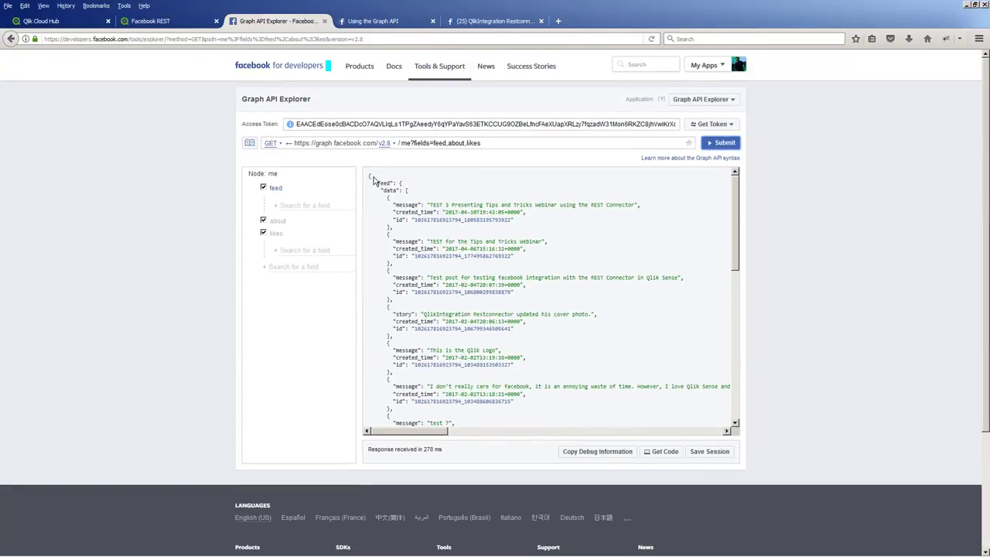
scroll(412, 288, "down", 3)
scroll(412, 287, "down", 6)
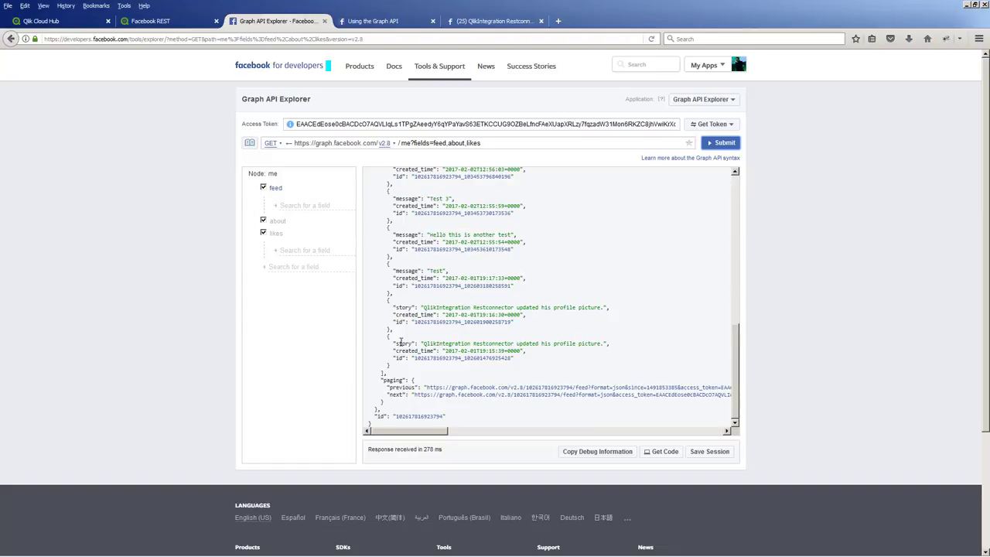
scroll(401, 341, "up", 8)
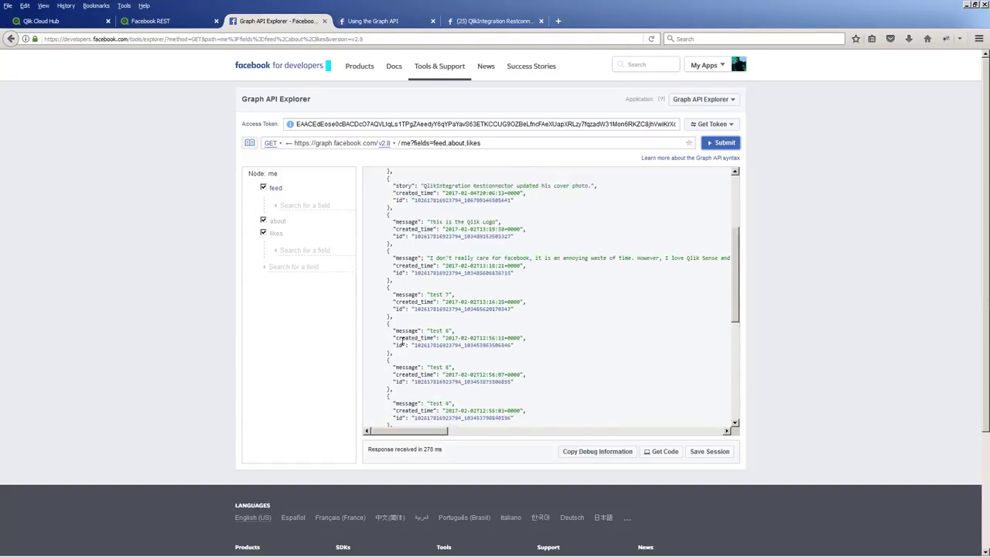
- Add an Authorization query header with value 'Bearer' plus the copied Graph API access token
left_click(183, 24)
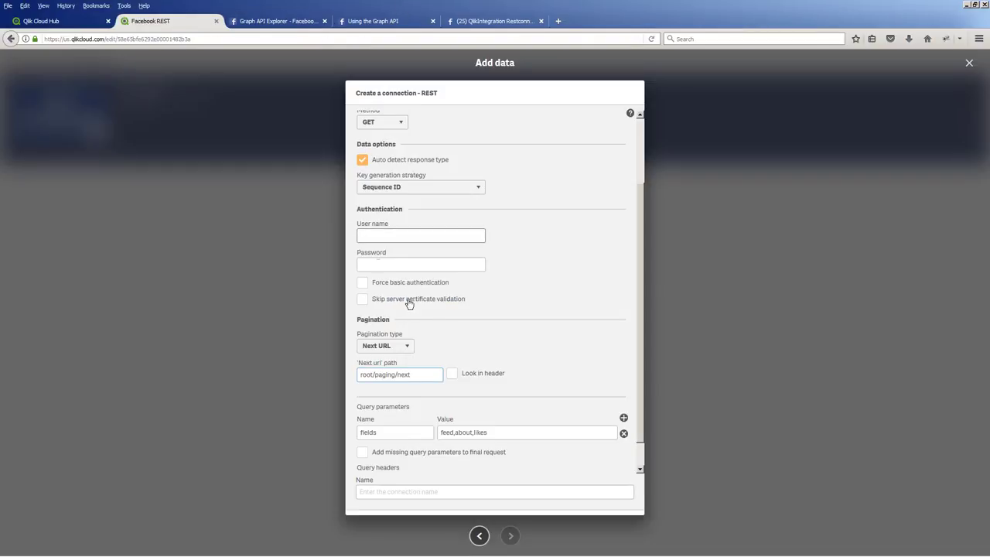
scroll(499, 325, "down", 2)
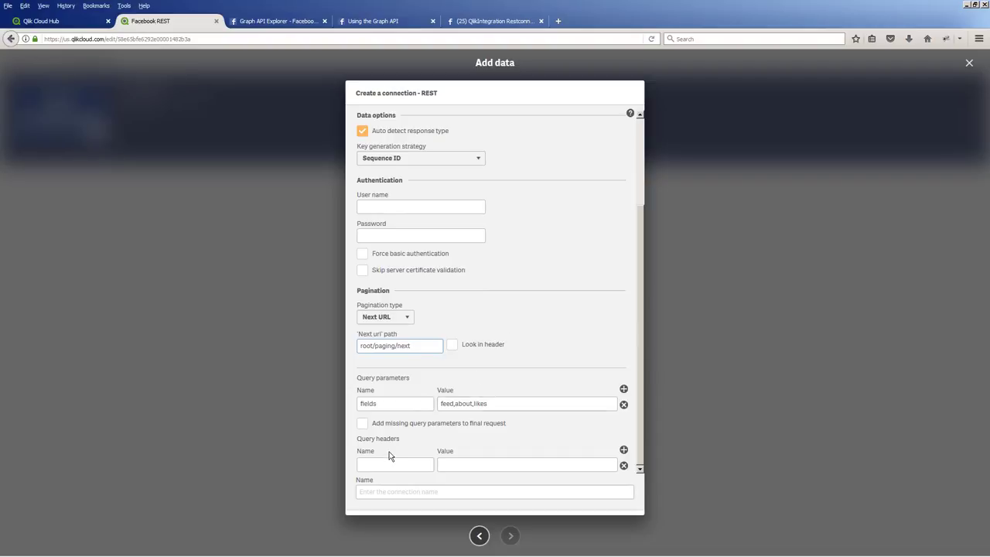
left_click(388, 461)
type("Authorization")
left_click(455, 462)
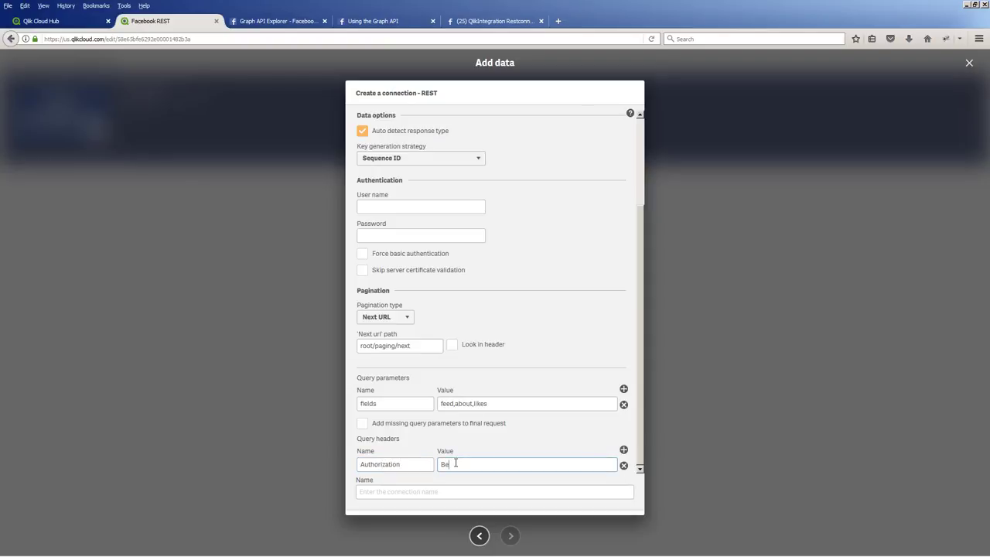
type("Bearer")
left_click(301, 23)
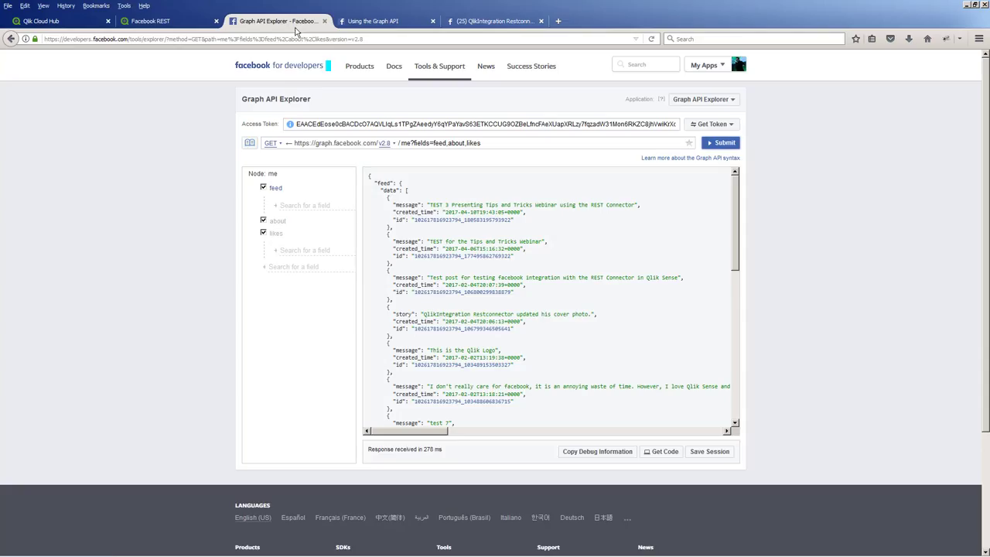
left_click(472, 124)
left_click(150, 21)
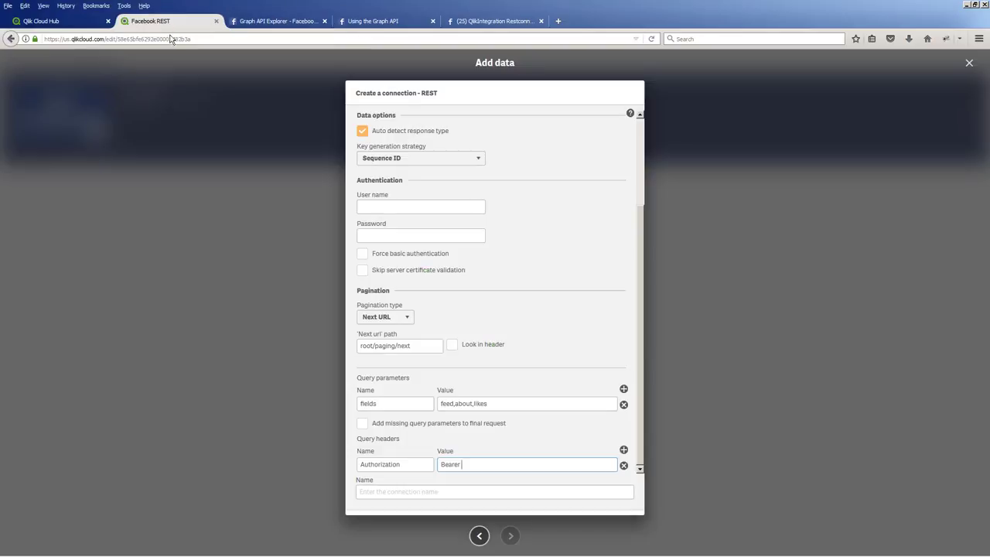
key("ctrl+v")
- Name the connection FacebookREST and continue to data selection
left_click(424, 493)
type("Face")
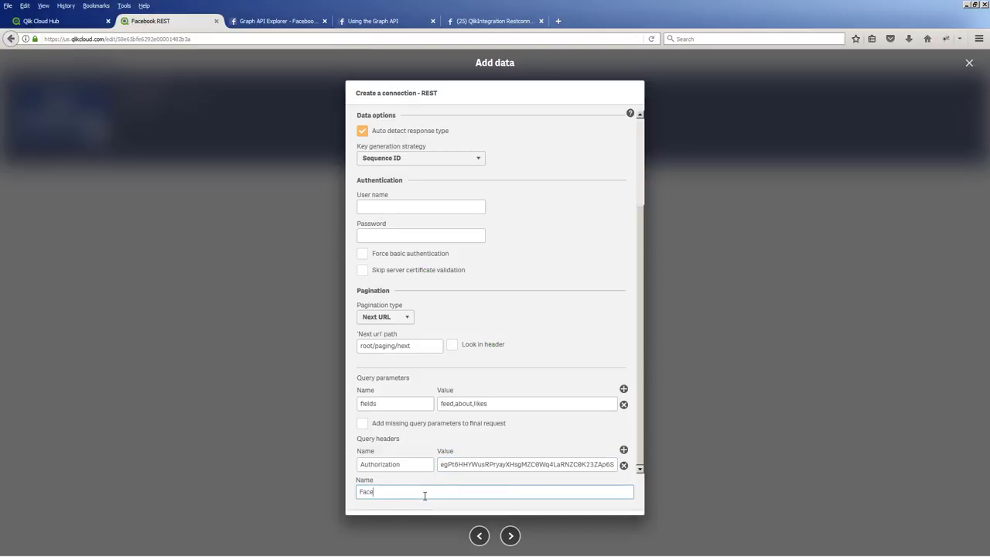
type("bookREST")
left_click(508, 535)
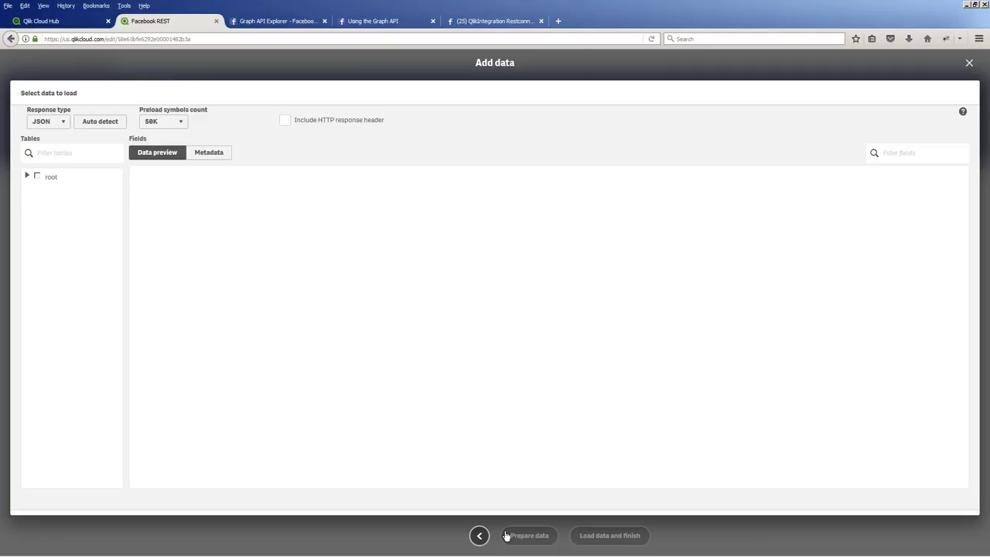
- Expand root > feed and tick the data table for loading
left_click(27, 177)
left_click(35, 188)
left_click(43, 201)
left_click(55, 203)
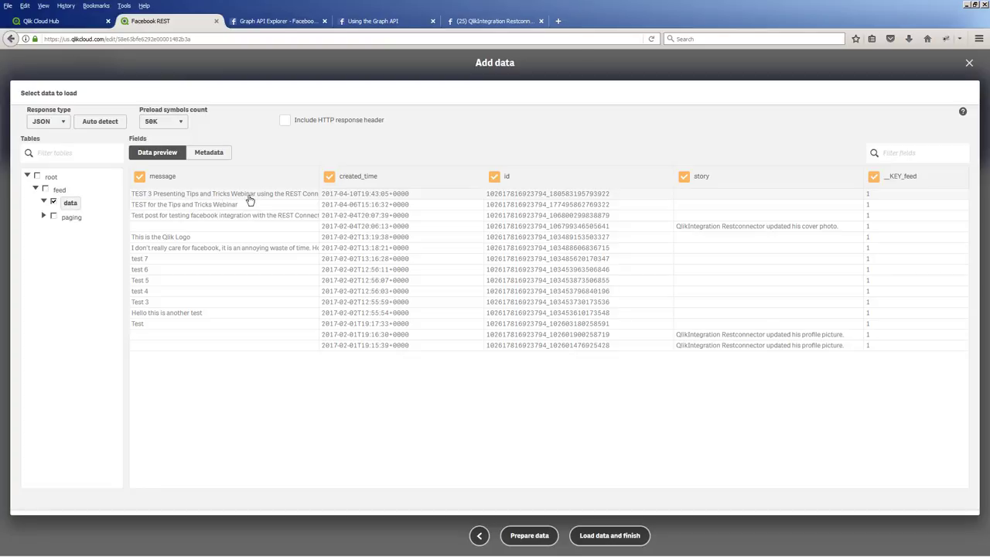
- Switch to Notepad and select the whole TEST 4 post text for copying
key("alt+Tab")
key("Tab")
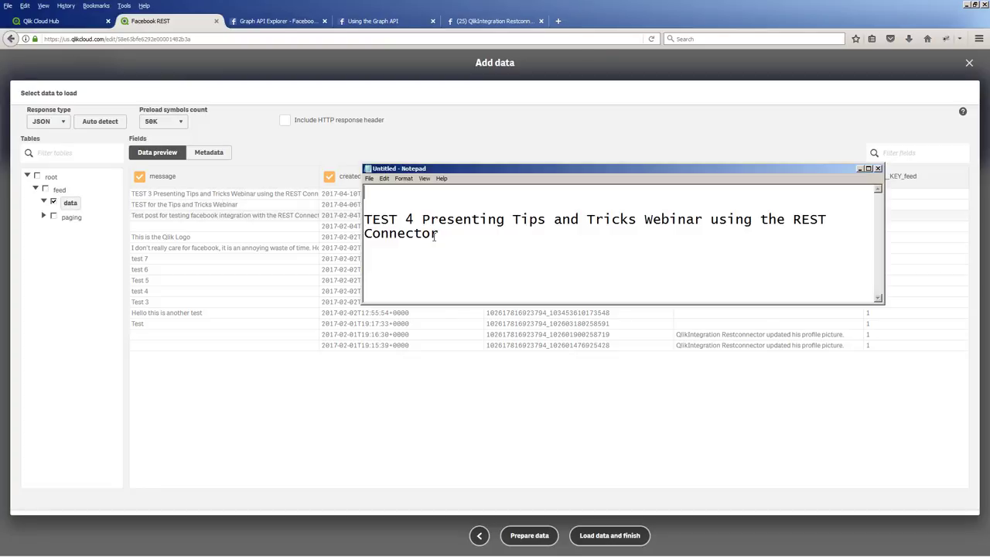
left_click(441, 240)
key("ctrl+a")
key("ctrl+c")
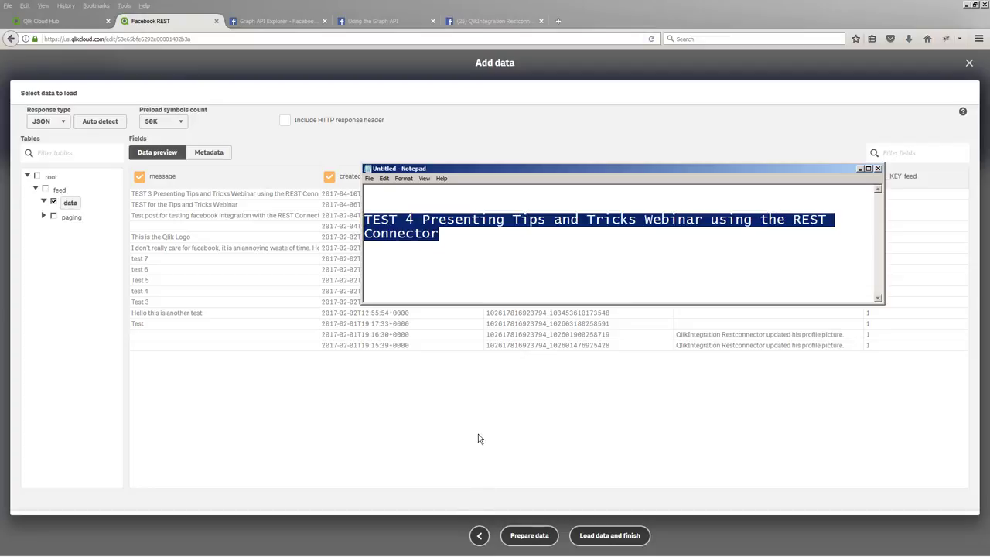
- Post 'TEST 4 Presenting Tips and Tricks Webinar using the REST Connector' on Facebook, then return to Qlik
left_click(502, 16)
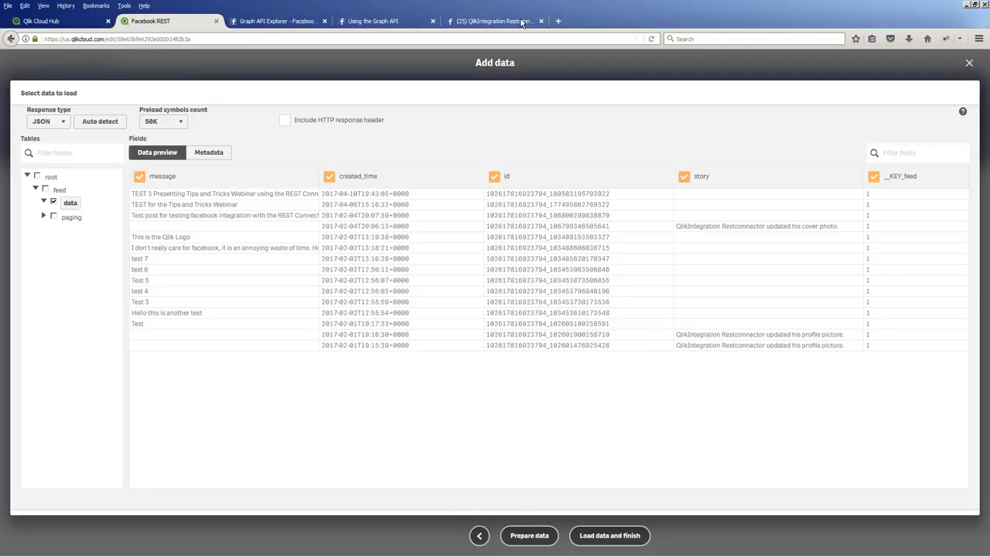
left_click(459, 23)
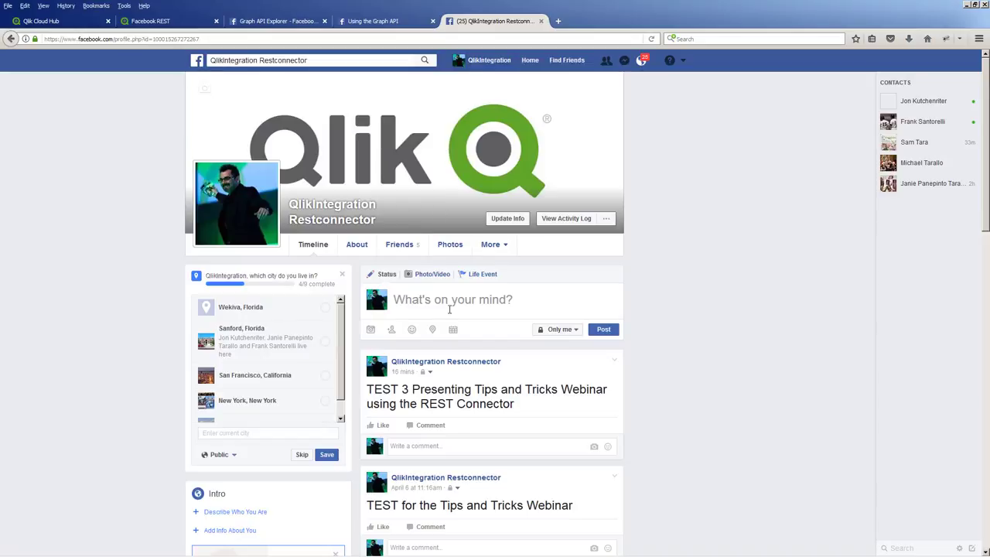
left_click(452, 302)
key("ctrl+v")
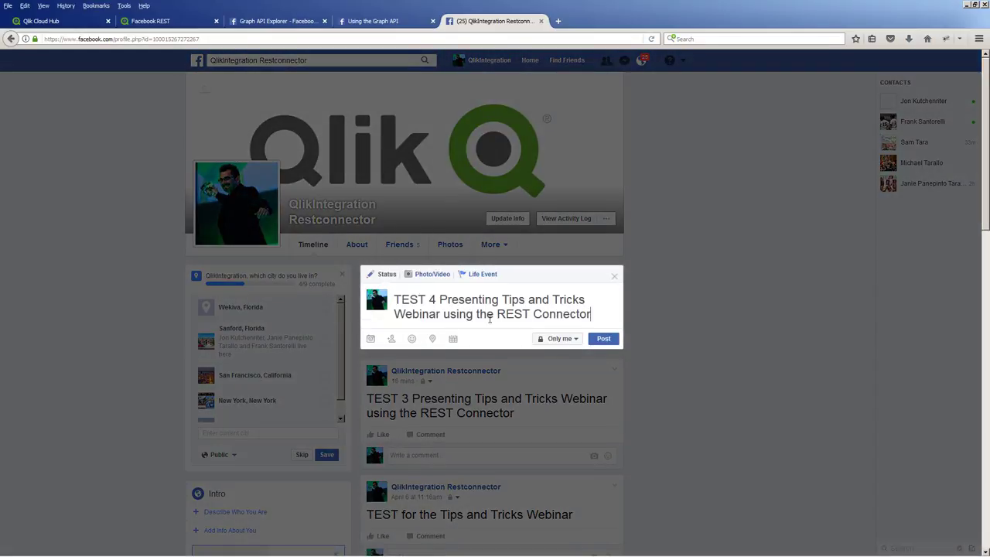
left_click(603, 340)
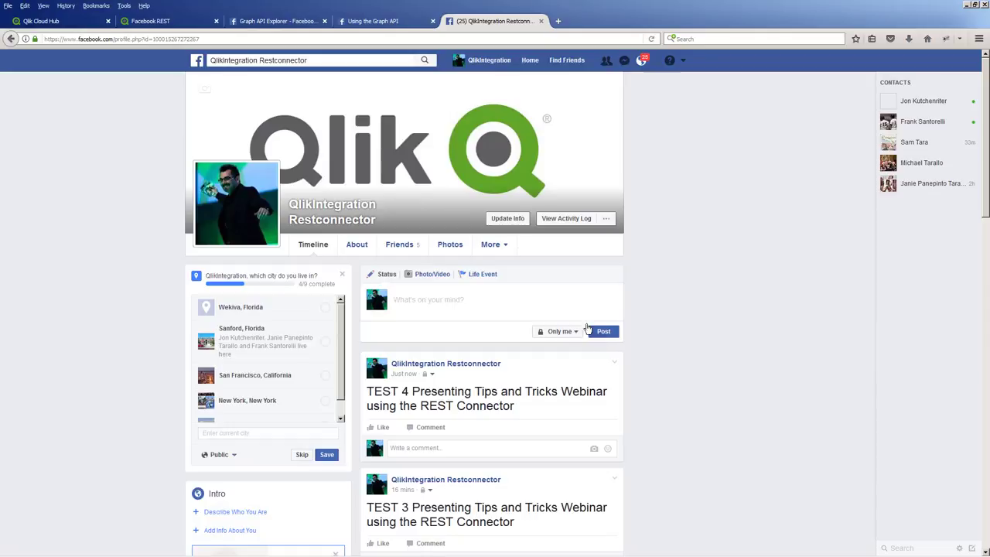
left_click(170, 23)
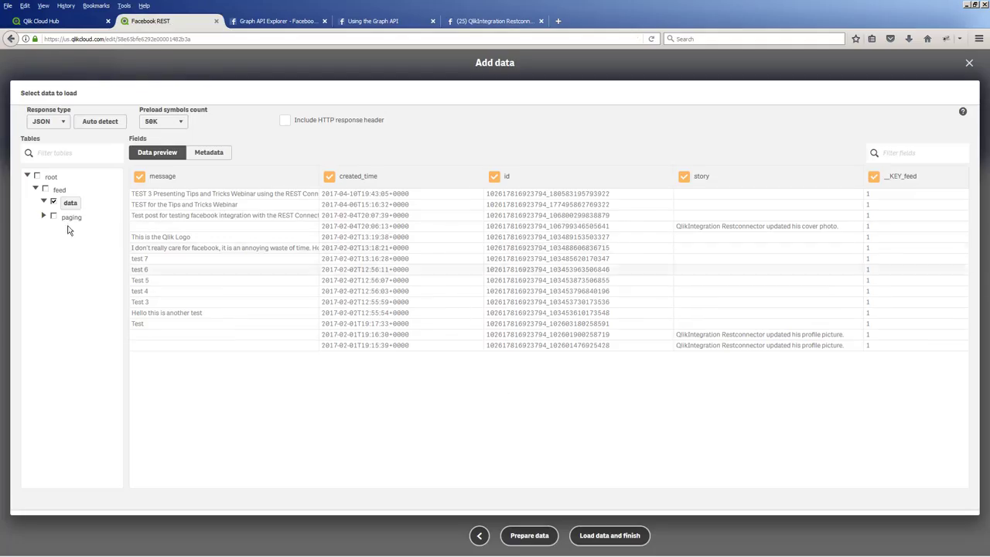
- Load the selected Facebook feed data with 'Load data and finish'
left_click(614, 537)
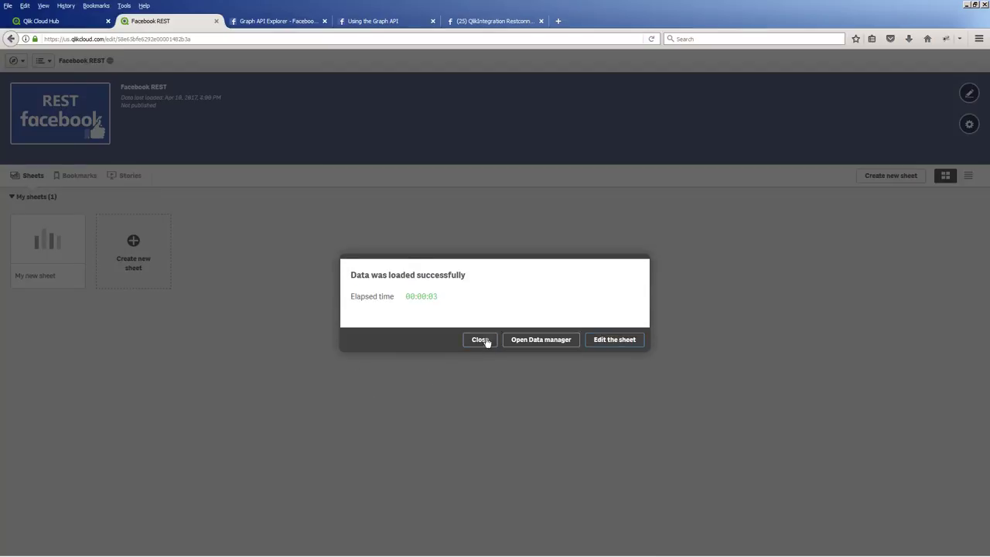
- Add a table with the message dimension to the sheet and enlarge it to show all posts
left_click(604, 346)
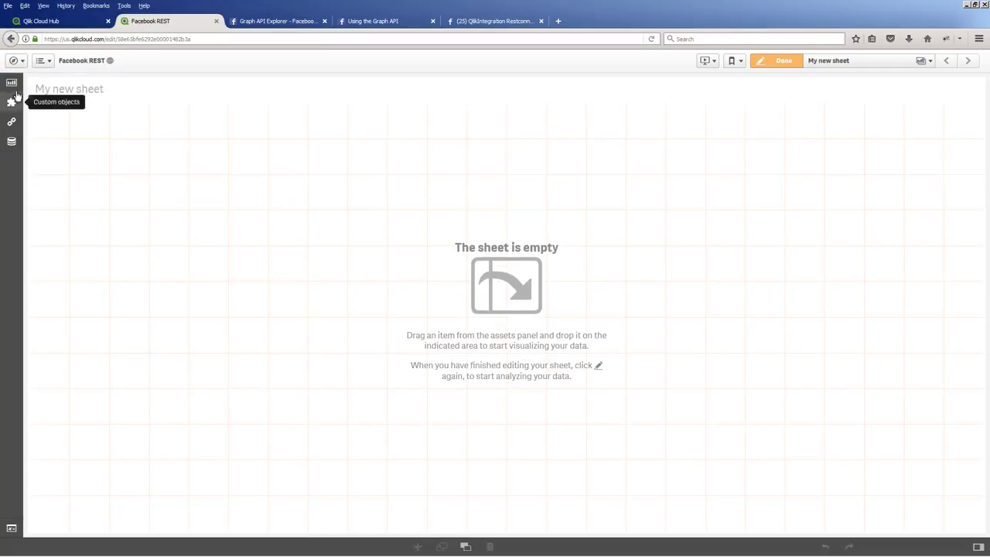
left_click(12, 101)
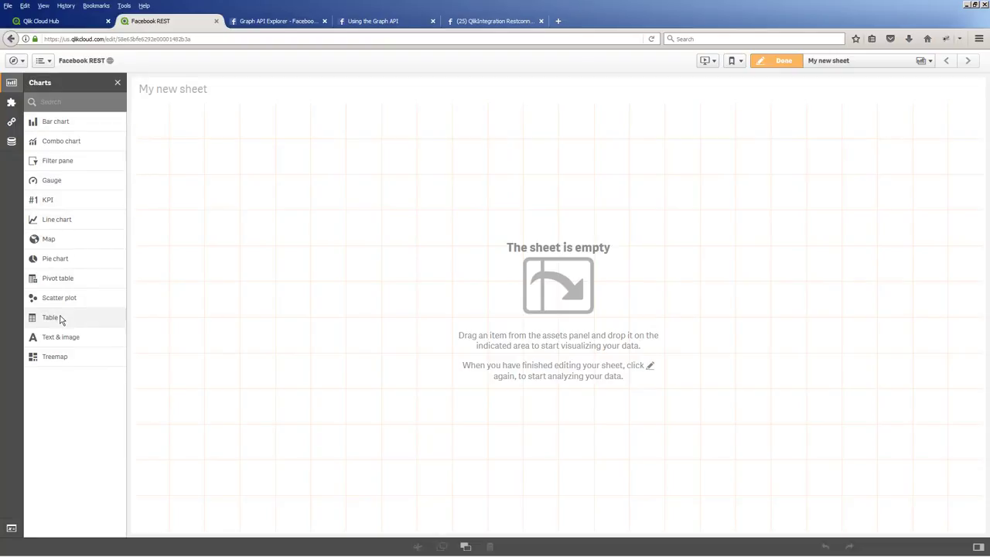
left_click_drag(61, 319, 499, 317)
left_click(351, 223)
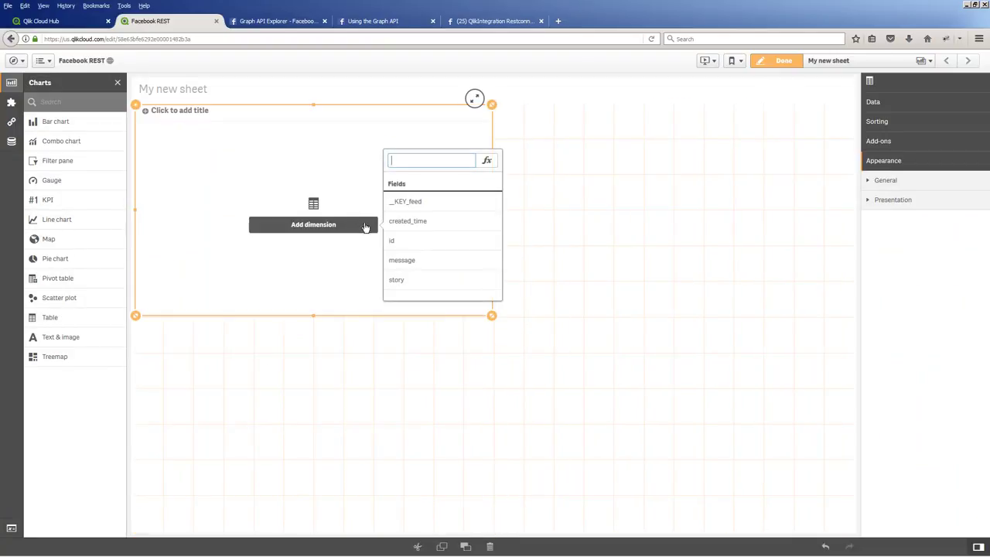
left_click(415, 260)
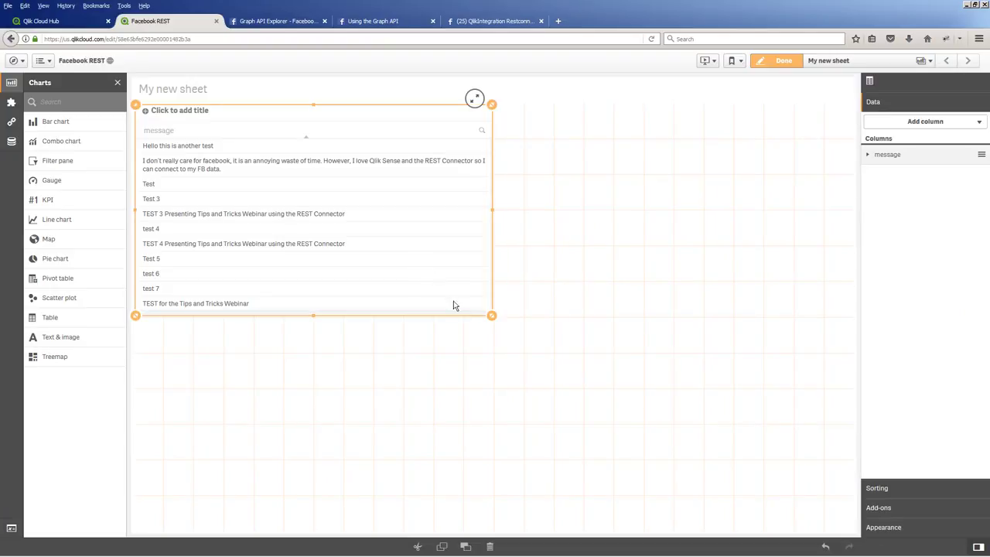
left_click_drag(491, 317, 734, 404)
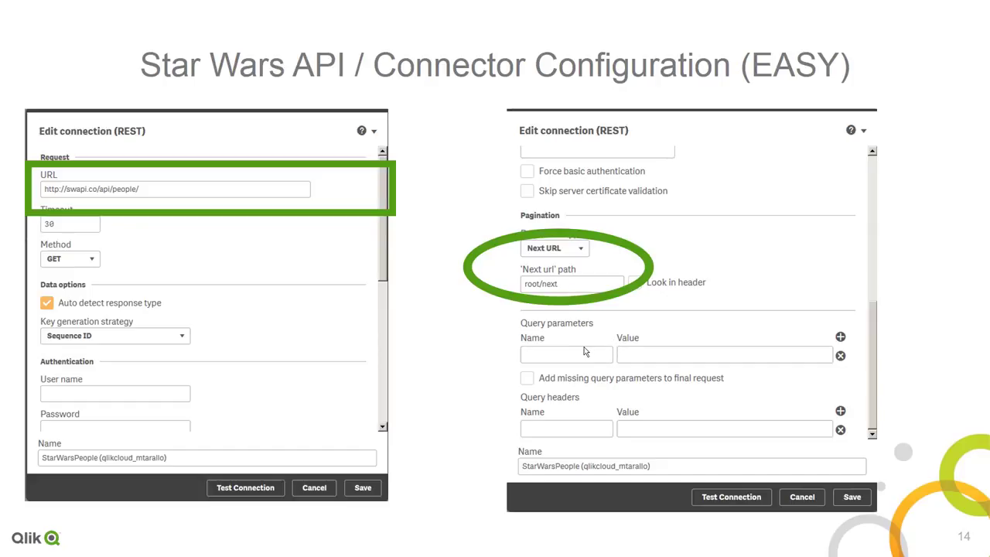
- Switch from the connector configuration slide to the Star Wars REST API app in Firefox
key("alt+Tab")
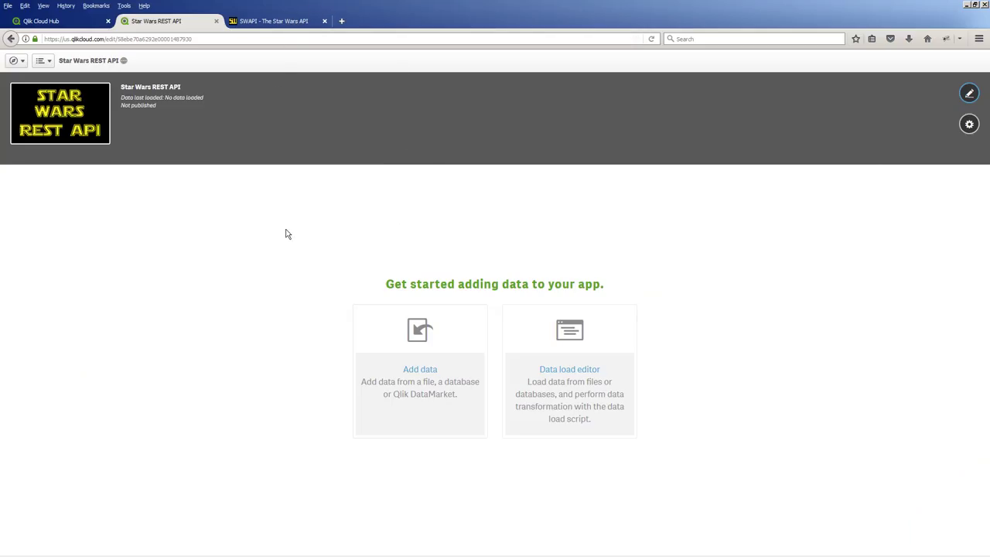
- Open the SWAPI site, browse its Documentation, then view the About page statistics
left_click(300, 26)
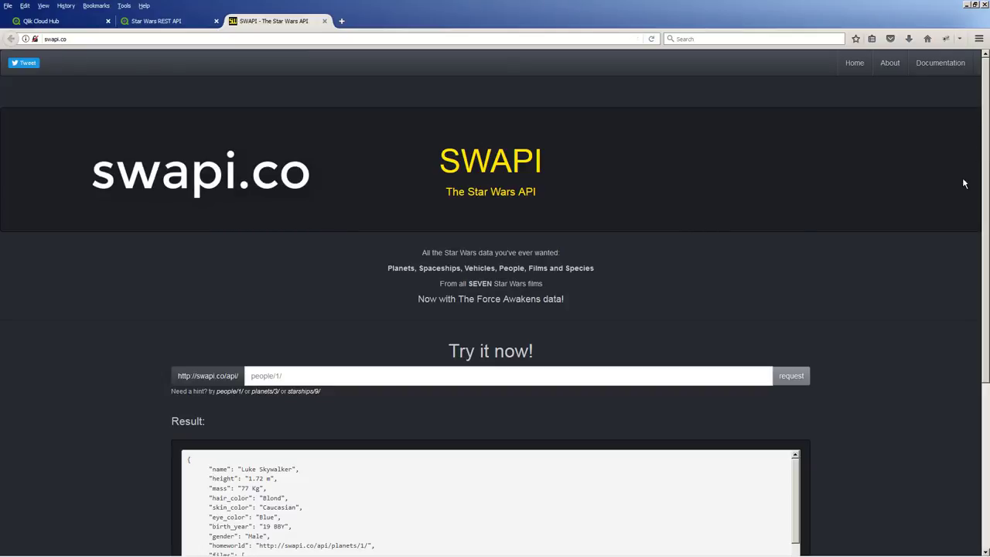
left_click(942, 63)
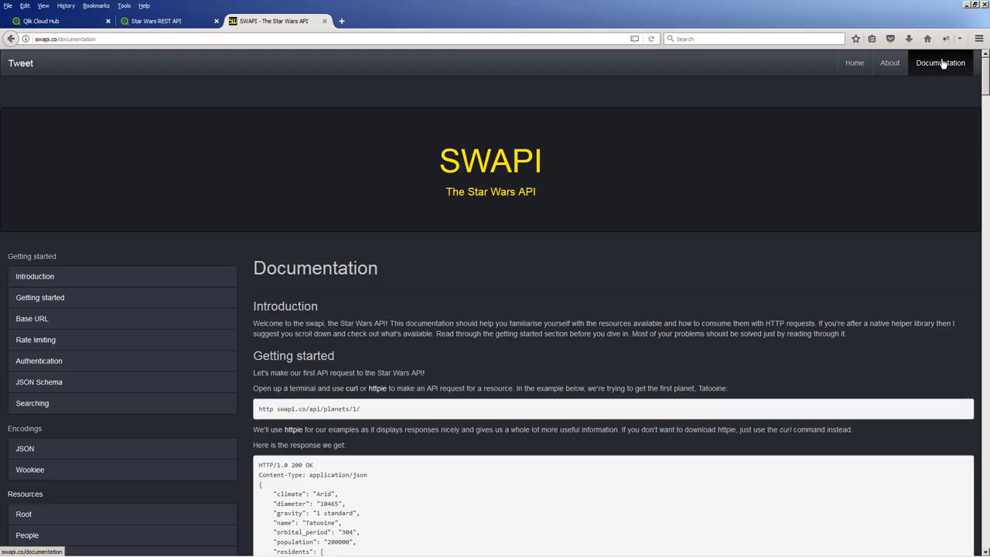
scroll(51, 258, "down", 3)
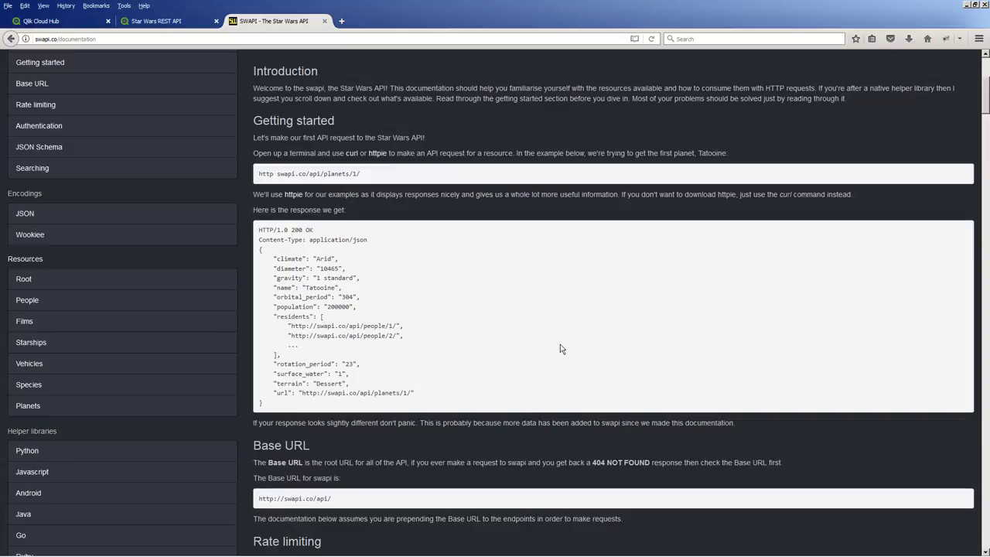
scroll(727, 370, "up", 3)
left_click(893, 64)
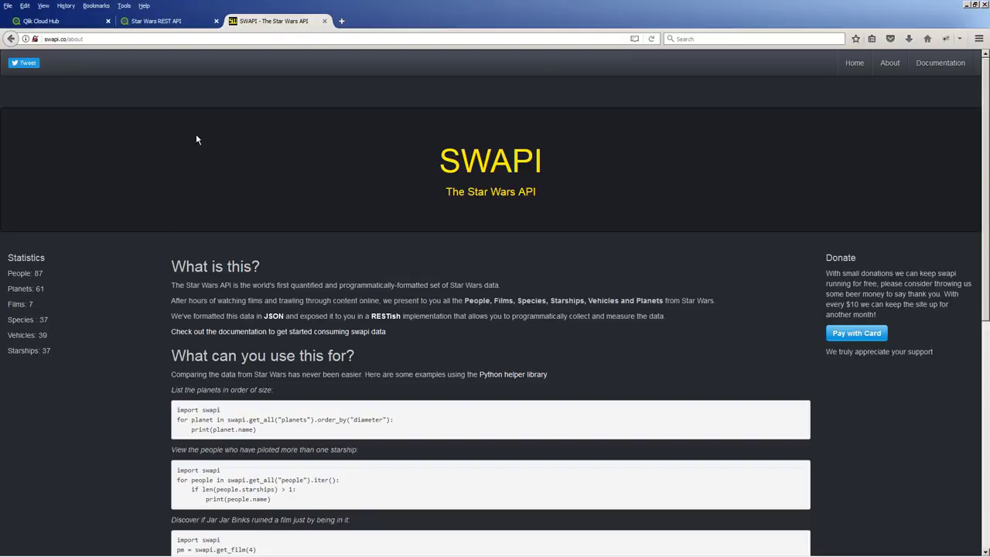
left_click(939, 62)
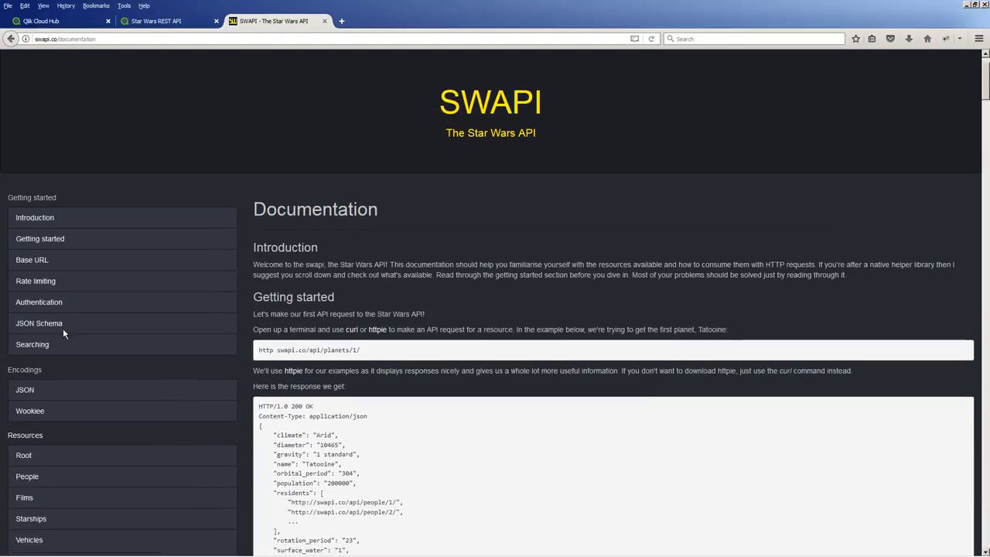
scroll(62, 333, "down", 4)
scroll(62, 332, "down", 3)
left_click(27, 246)
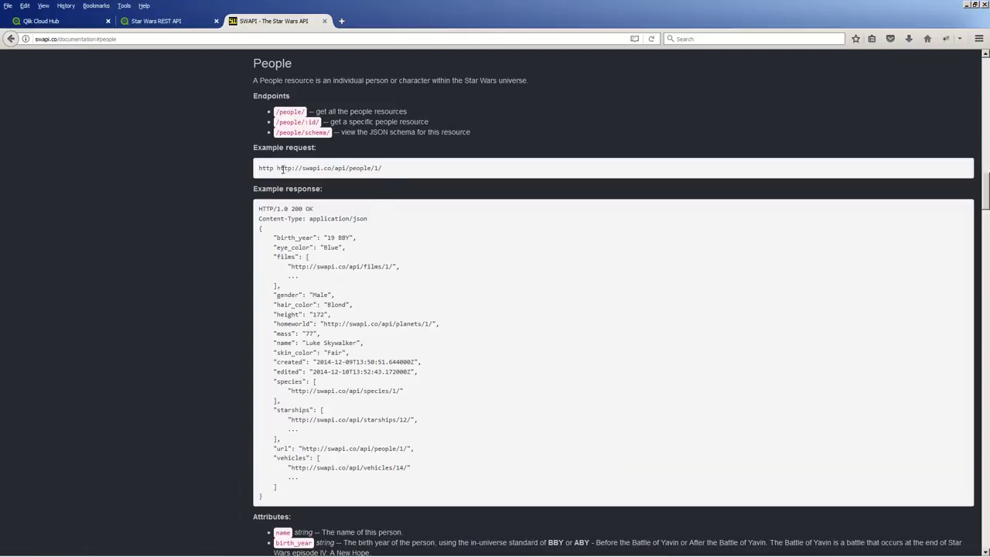
left_click_drag(278, 170, 371, 178)
key("ctrl+c")
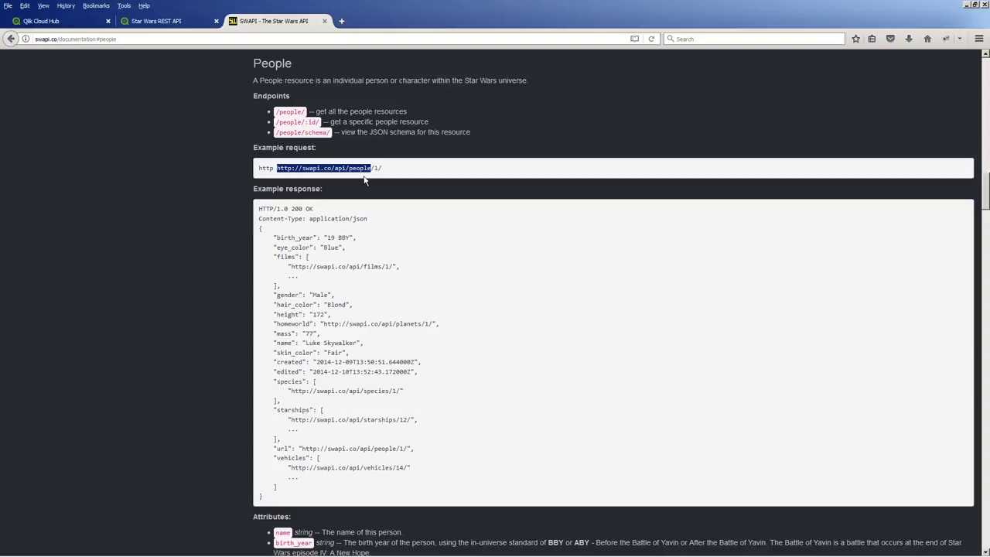
left_click(189, 23)
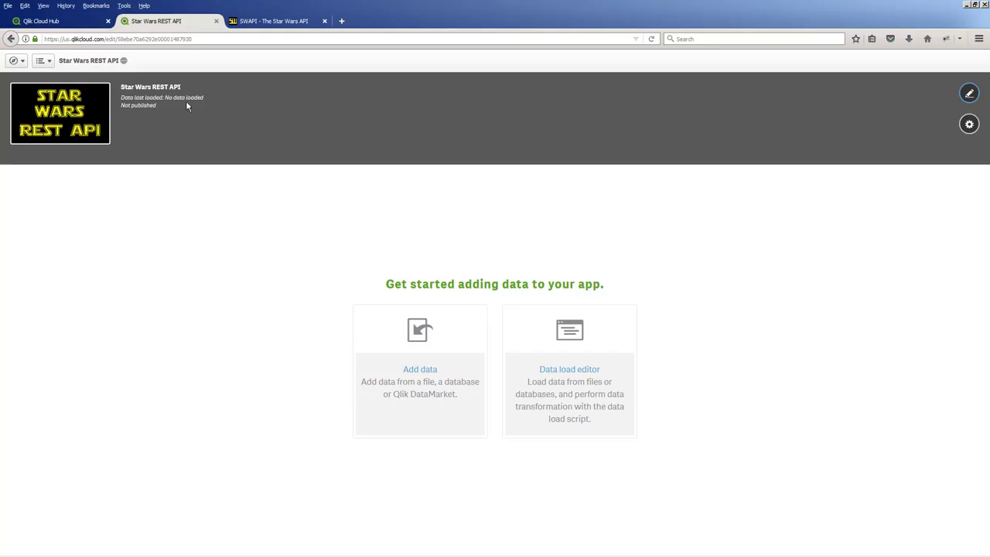
left_click(402, 395)
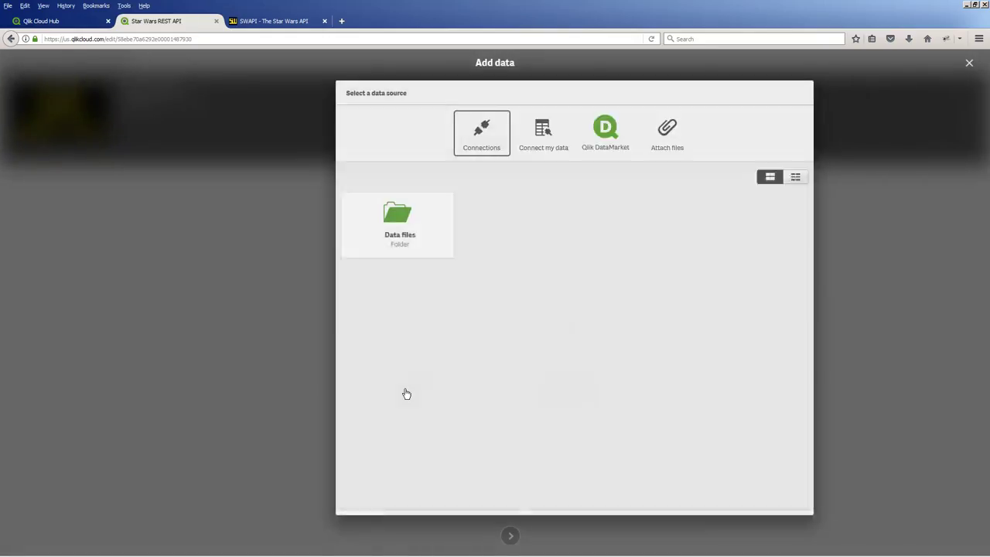
left_click(463, 132)
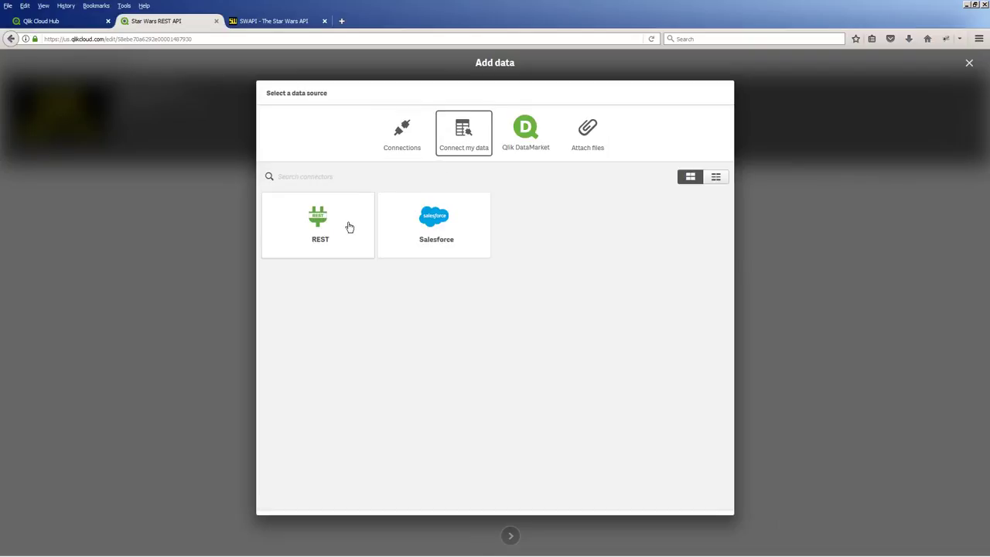
left_click(348, 224)
left_click(375, 147)
key("ctrl+v")
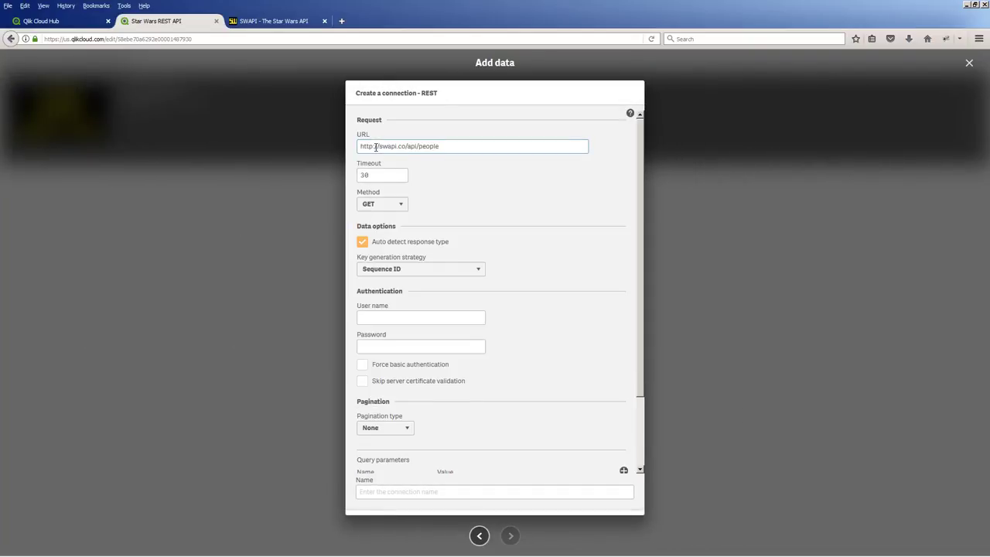
- Set the connection's pagination to Next URL with path root/next
scroll(386, 374, "down", 2)
left_click(405, 349)
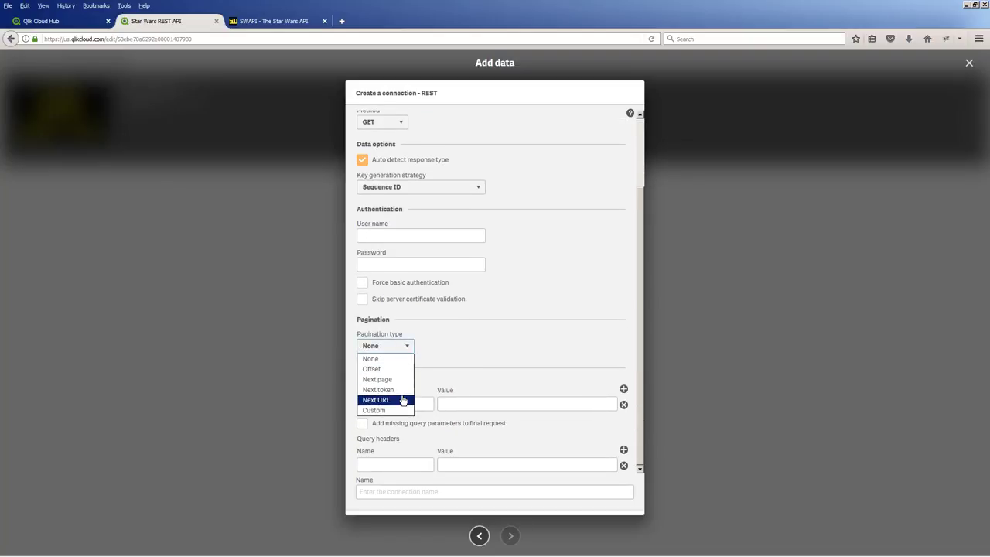
left_click(402, 400)
left_click(399, 375)
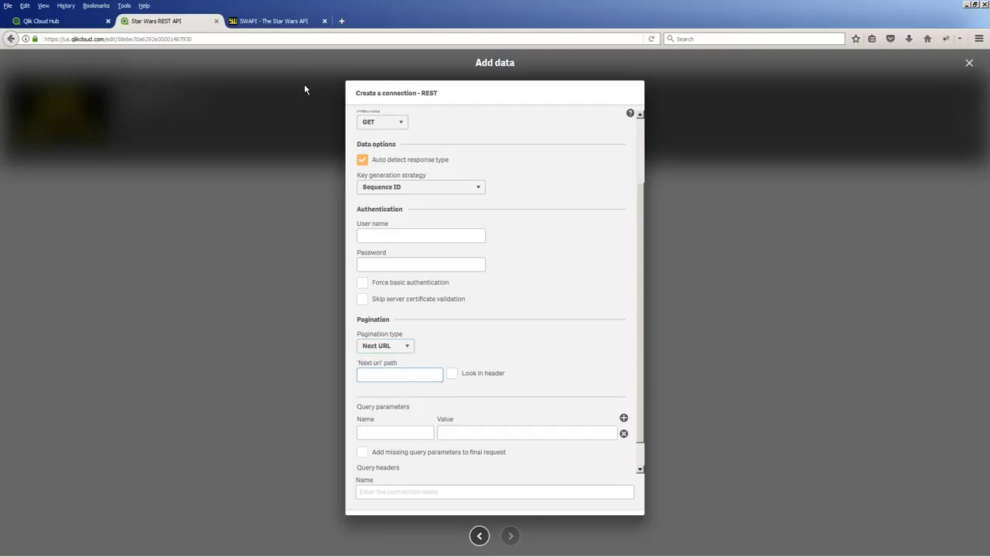
key("alt+Tab")
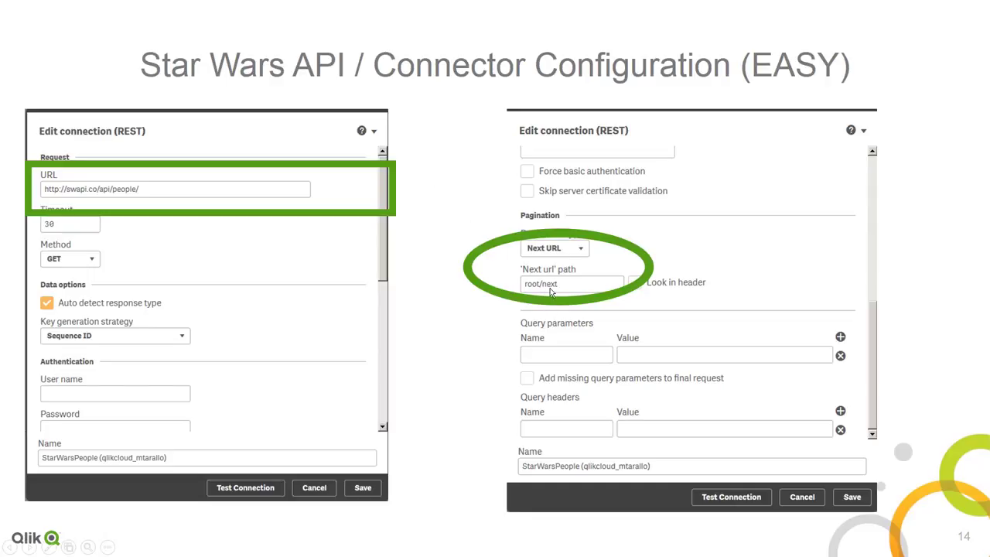
key("alt+Tab")
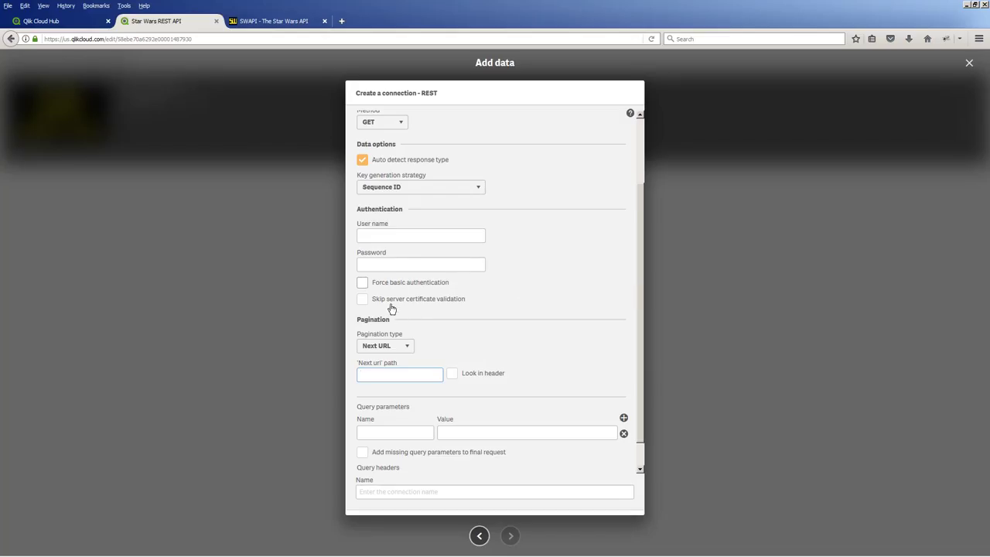
type("root/next")
- Name the connection StarWarsRESTPeople and create it
scroll(376, 346, "down", 1)
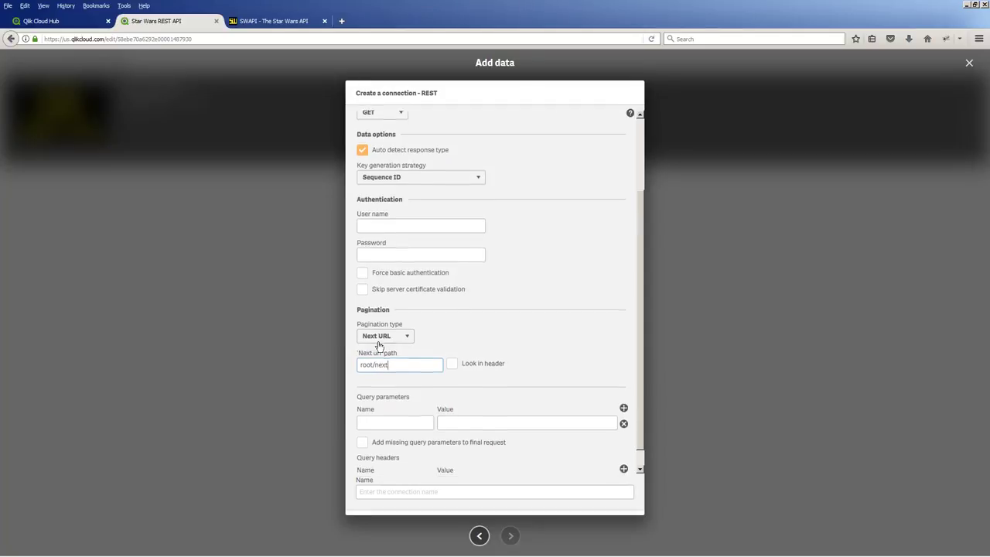
left_click(391, 487)
type("StarWars")
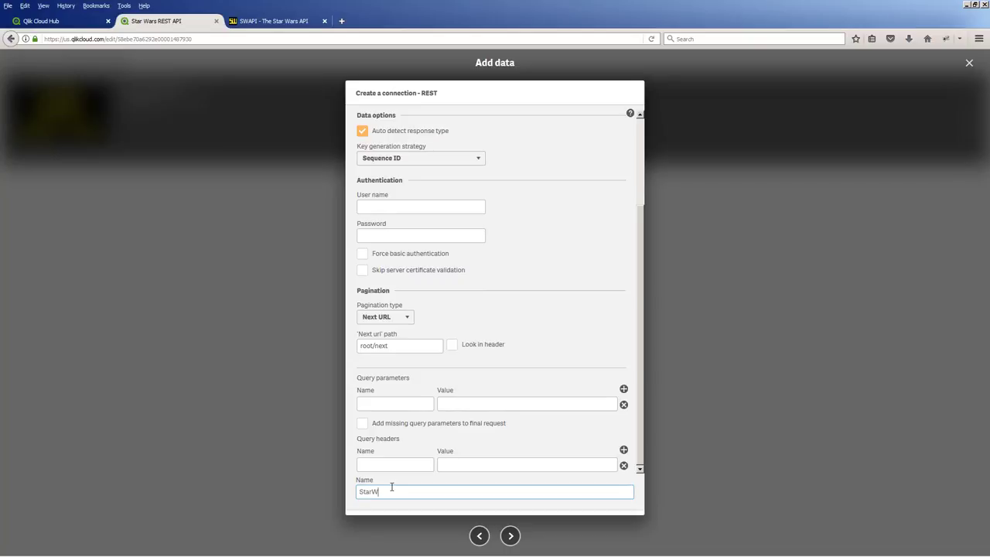
type("RESTPeope")
key("BackSpace")
type("le")
left_click(516, 535)
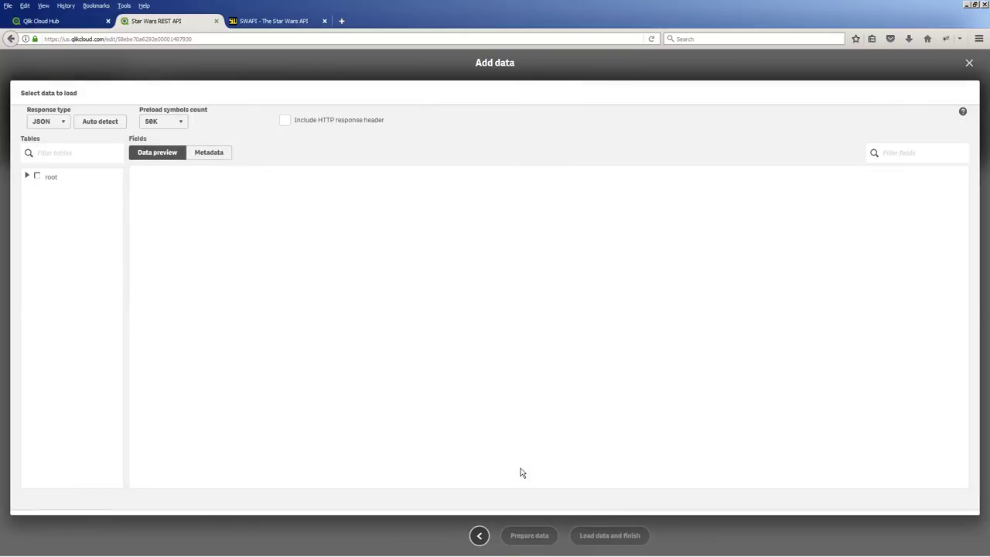
- Expand root and results in the Tables tree to preview count, next, and the people records
left_click(27, 176)
left_click(51, 180)
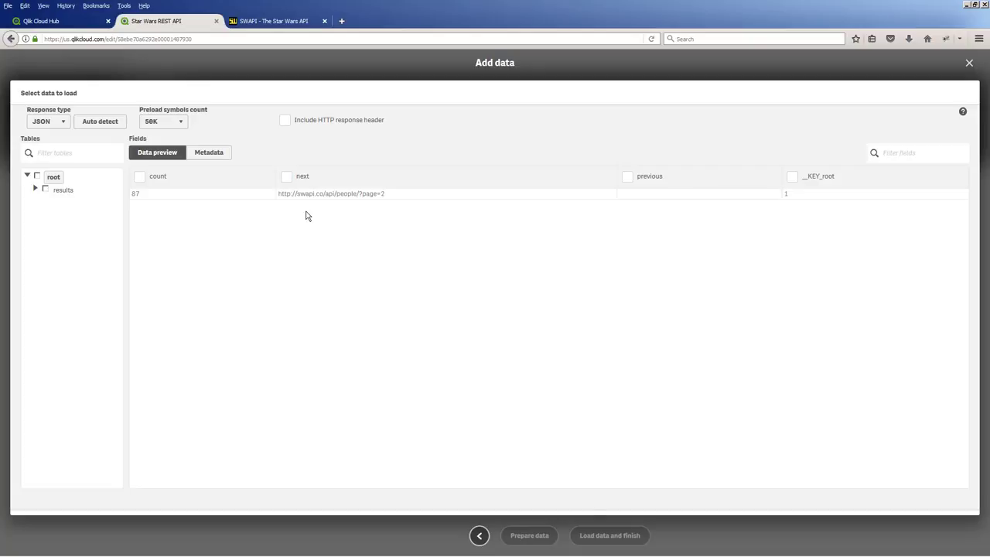
left_click(34, 188)
left_click(66, 192)
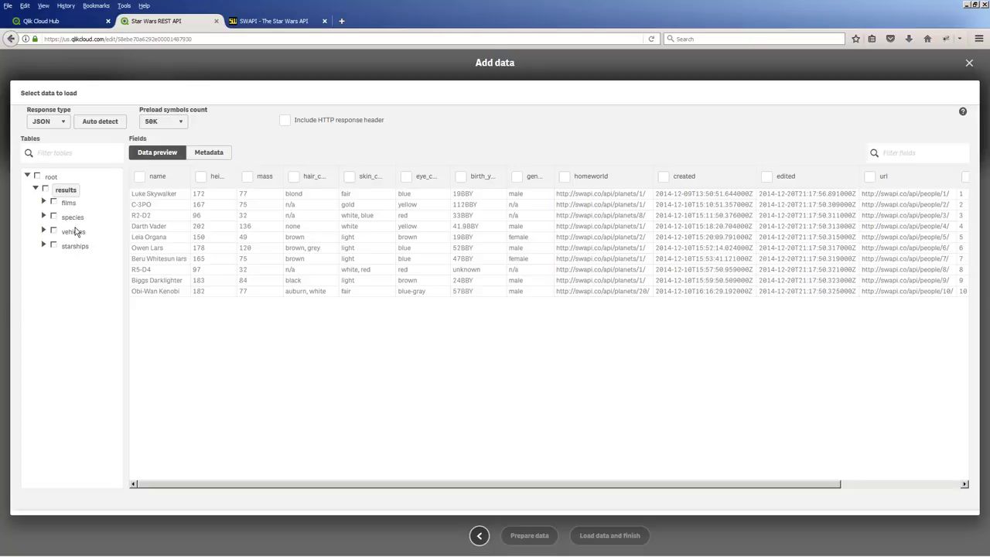
- Check the results table for loading and untick its films, species, vehicles and starships sub-tables
left_click_drag(338, 484, 236, 466)
left_click(68, 219)
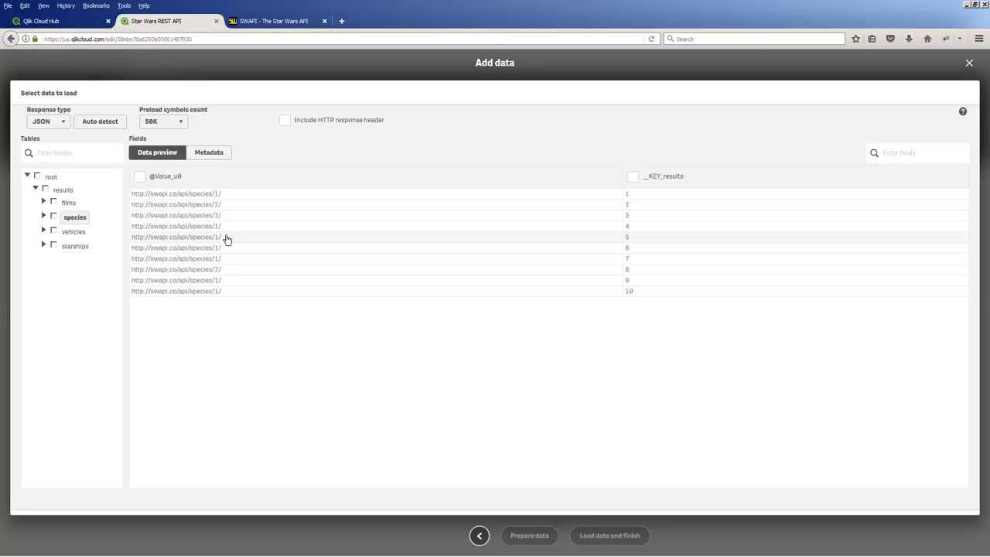
left_click(63, 192)
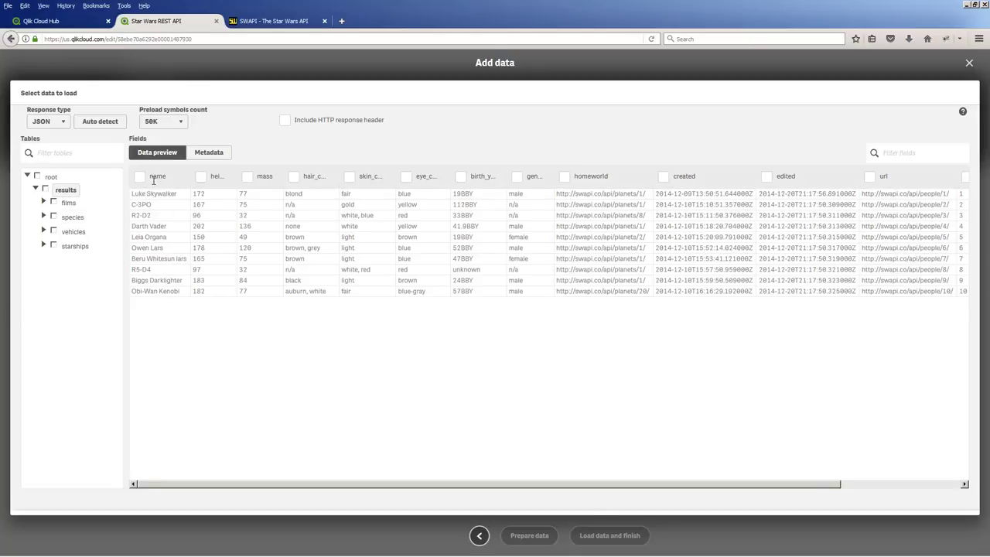
left_click(48, 192)
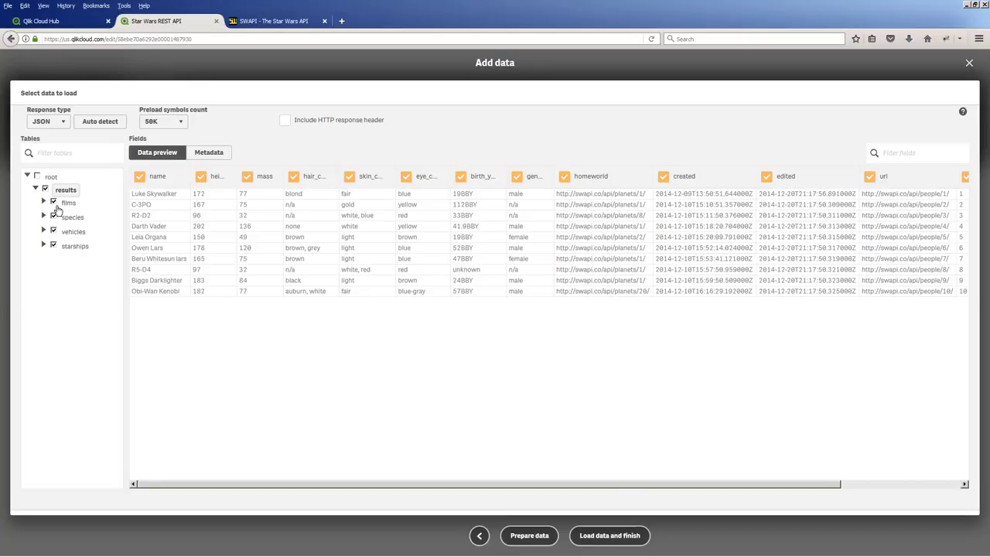
left_click(53, 203)
left_click(54, 217)
left_click(53, 231)
left_click(53, 246)
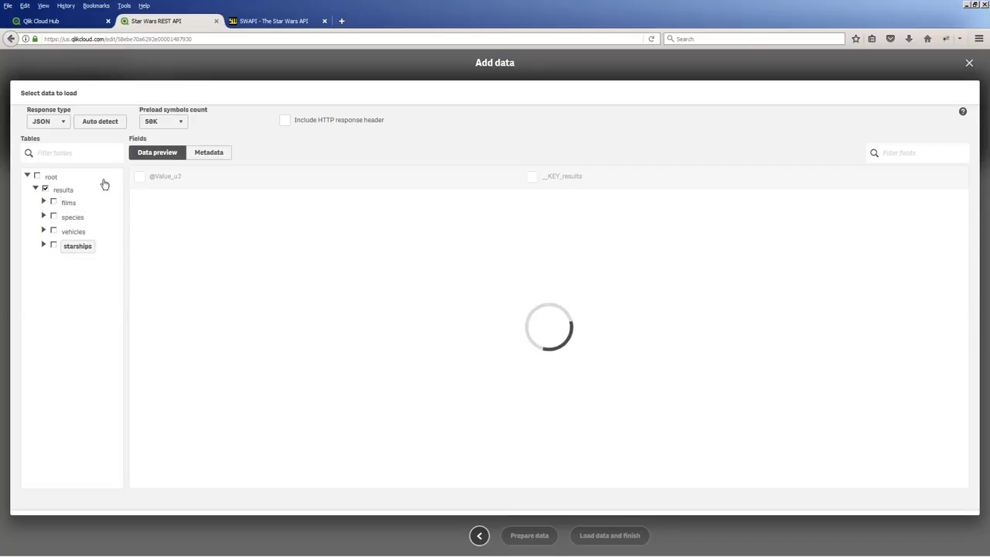
- Rename the people name field to person_name
left_click(65, 189)
left_click(158, 177)
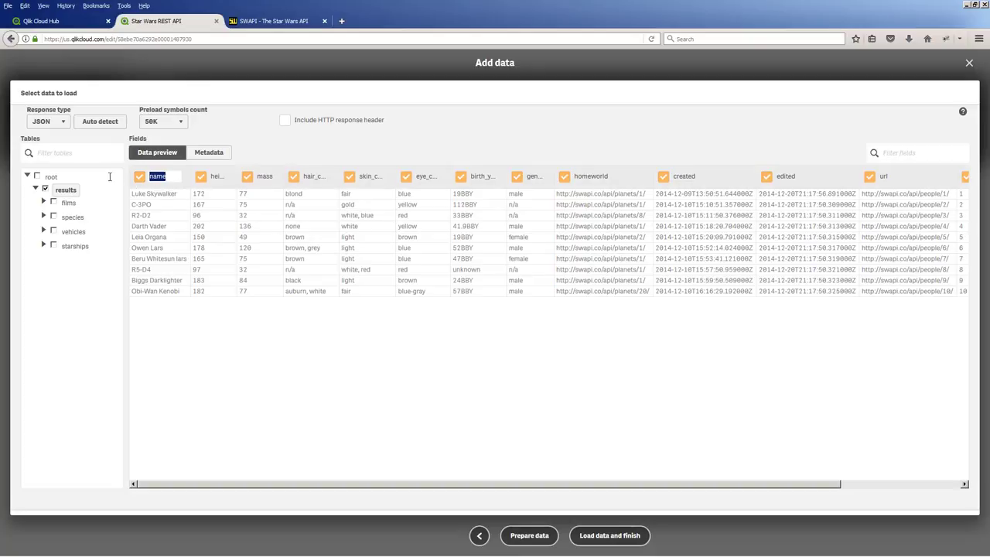
type("pe")
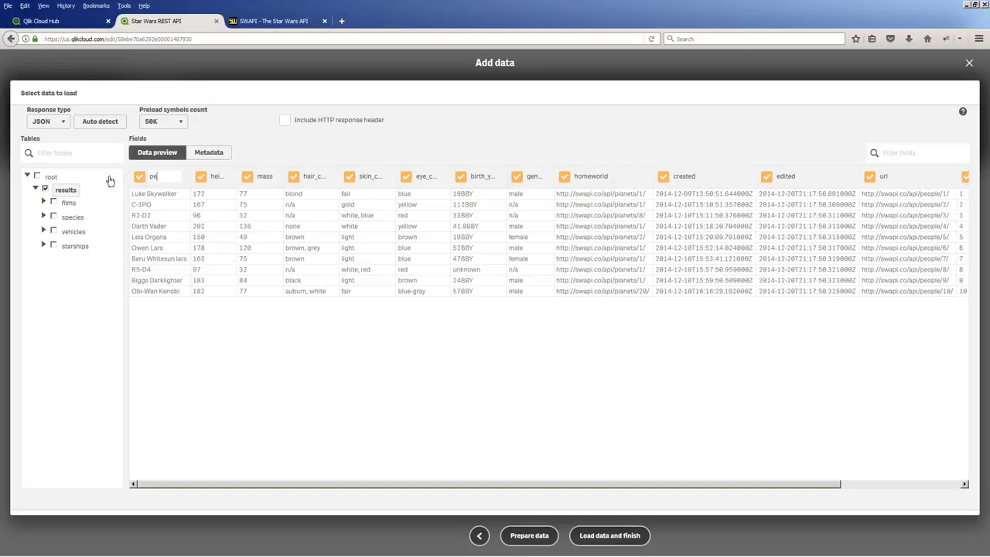
type("rson_name")
key("Return")
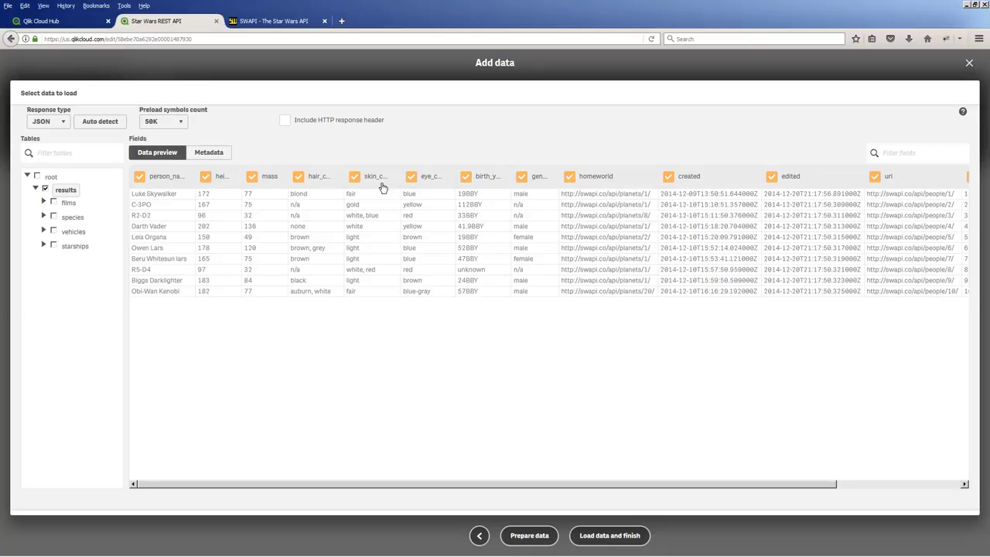
- Exclude homeworld, created, edited and the key fields, keeping url to rename as people_key
left_click(569, 176)
left_click(668, 176)
left_click(773, 177)
left_click(874, 177)
left_click_drag(739, 488, 930, 477)
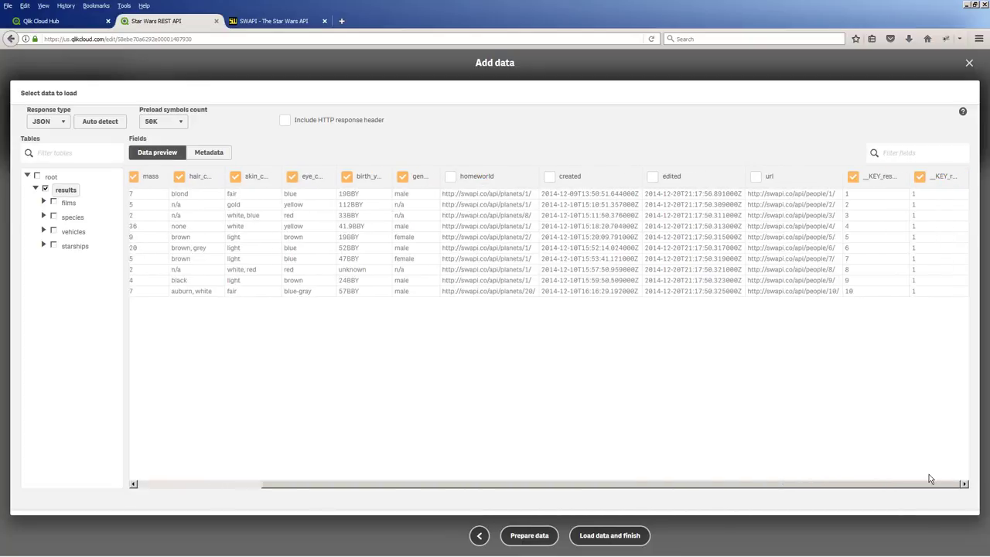
left_click(852, 178)
left_click(919, 178)
left_click(755, 176)
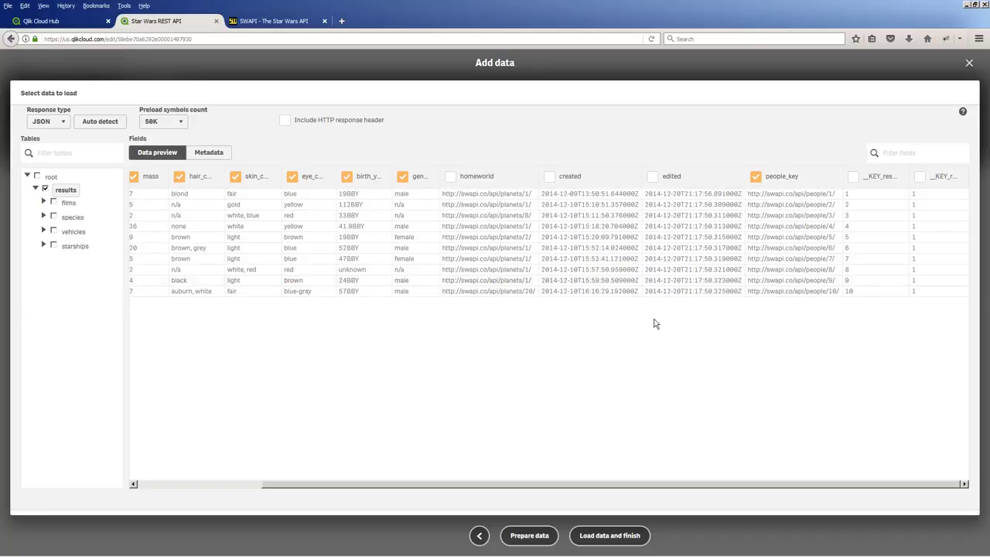
- Load the selected people data and open the auto-generated script section
left_click(610, 536)
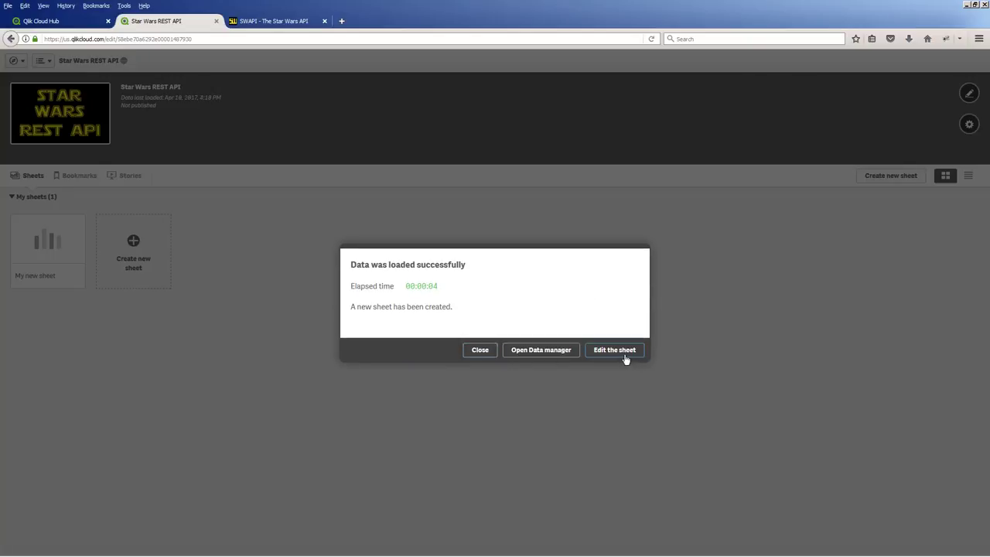
left_click(480, 350)
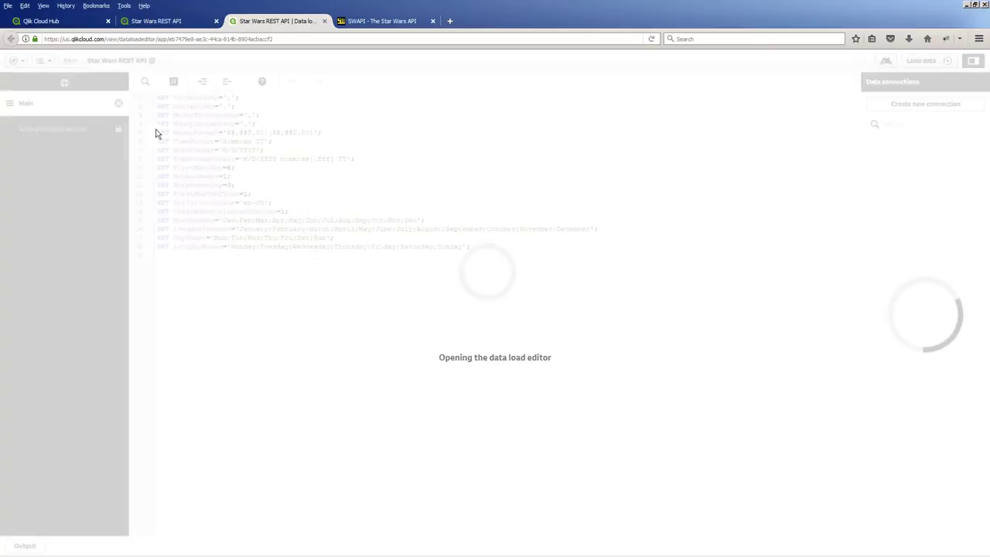
left_click(82, 136)
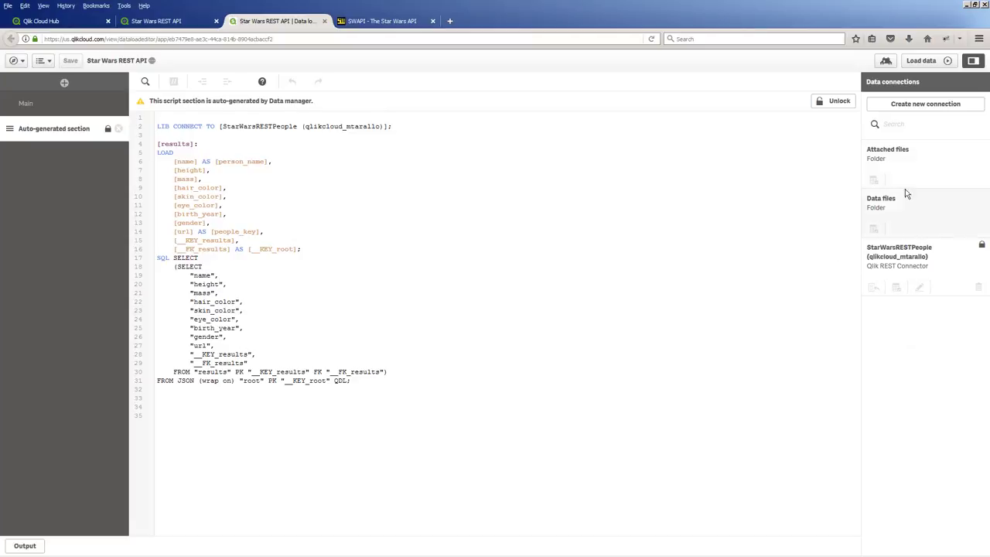
- Unlock the auto-generated script and start a new Qlik REST connection
left_click(841, 105)
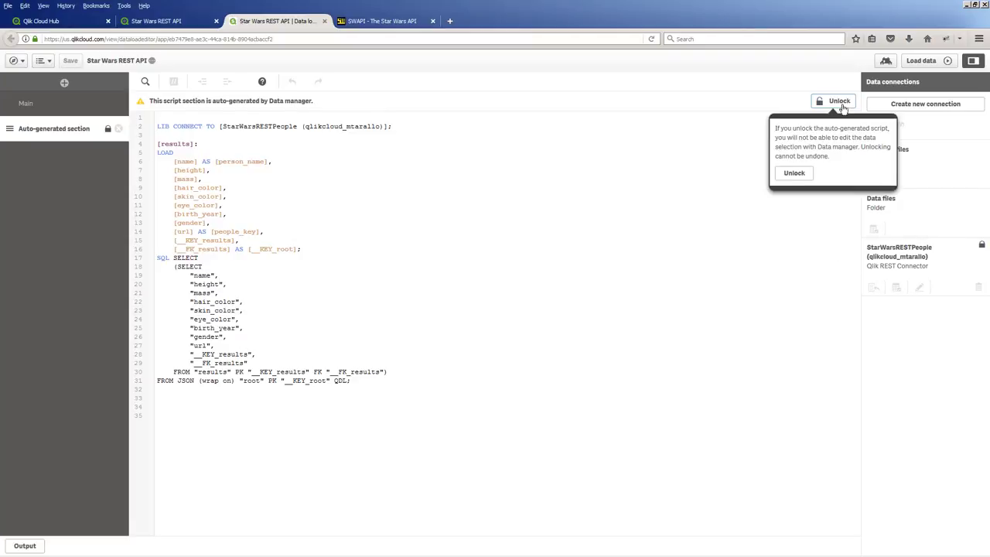
left_click(804, 173)
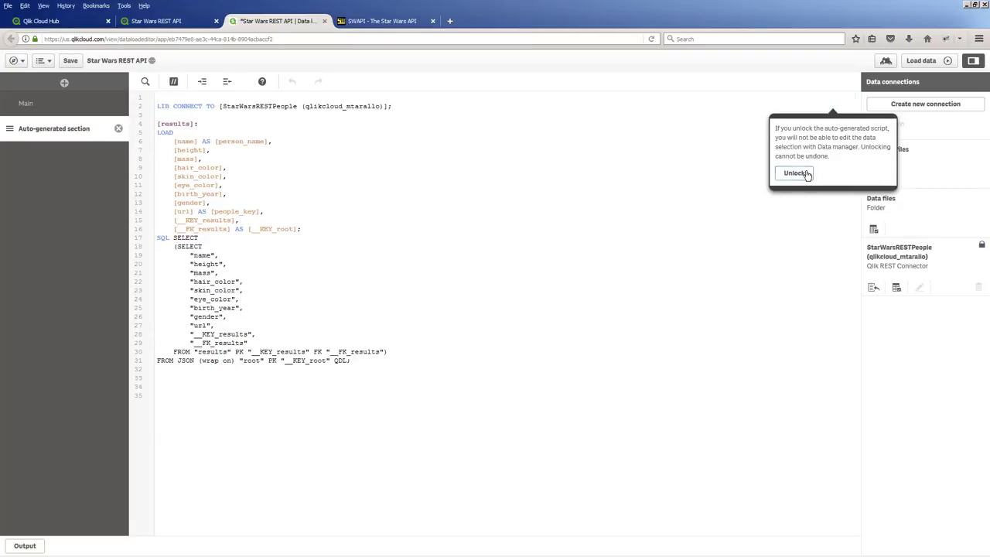
left_click(945, 109)
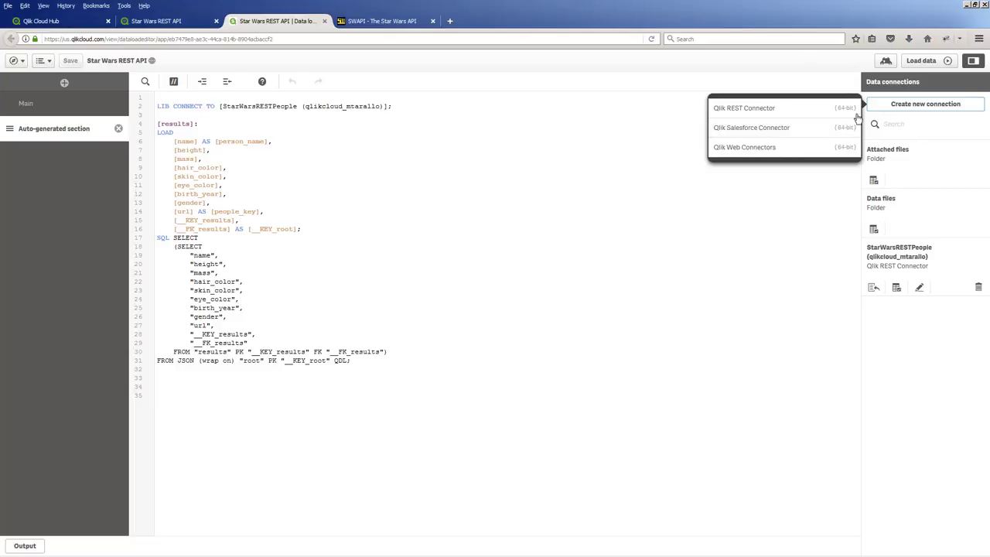
left_click(792, 109)
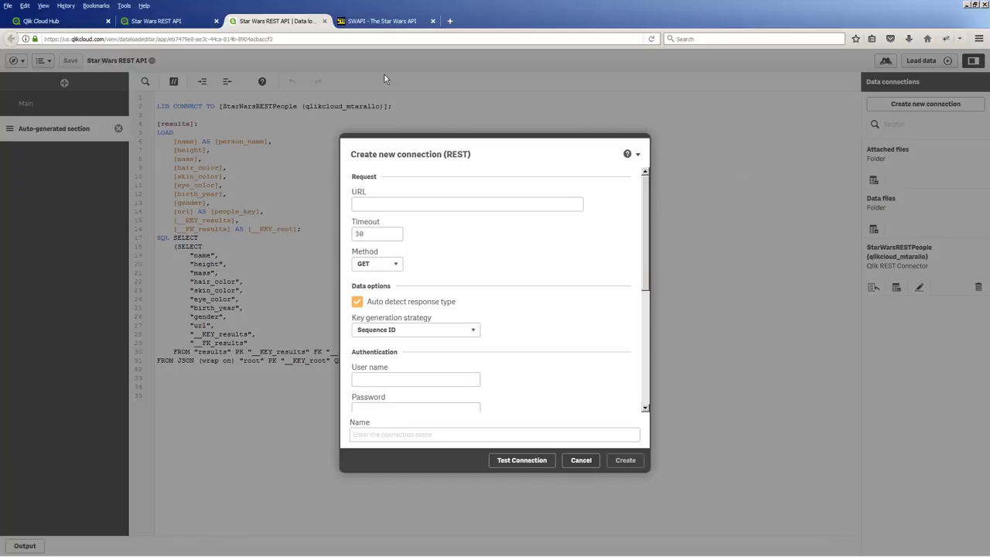
left_click(374, 26)
scroll(168, 126, "up", 10)
scroll(80, 155, "up", 4)
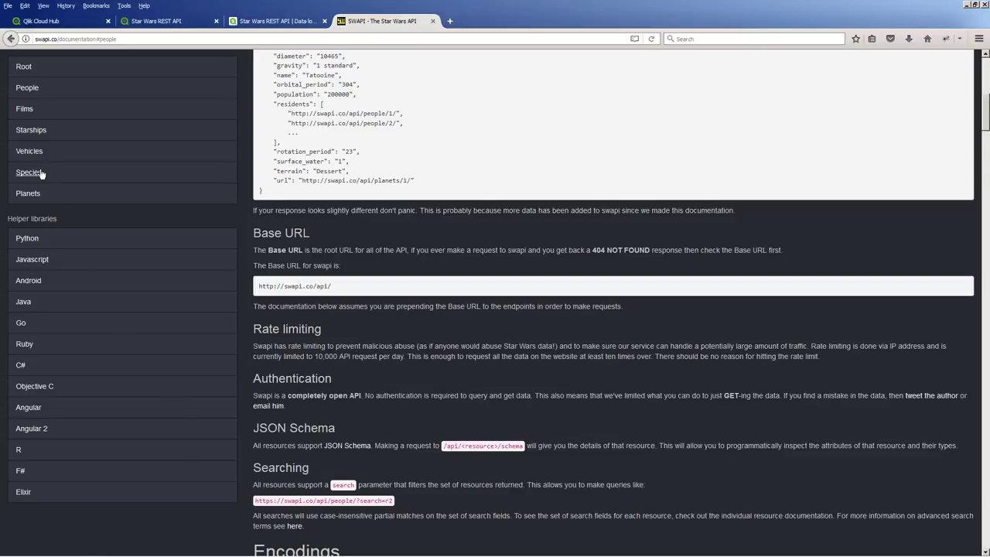
left_click(28, 171)
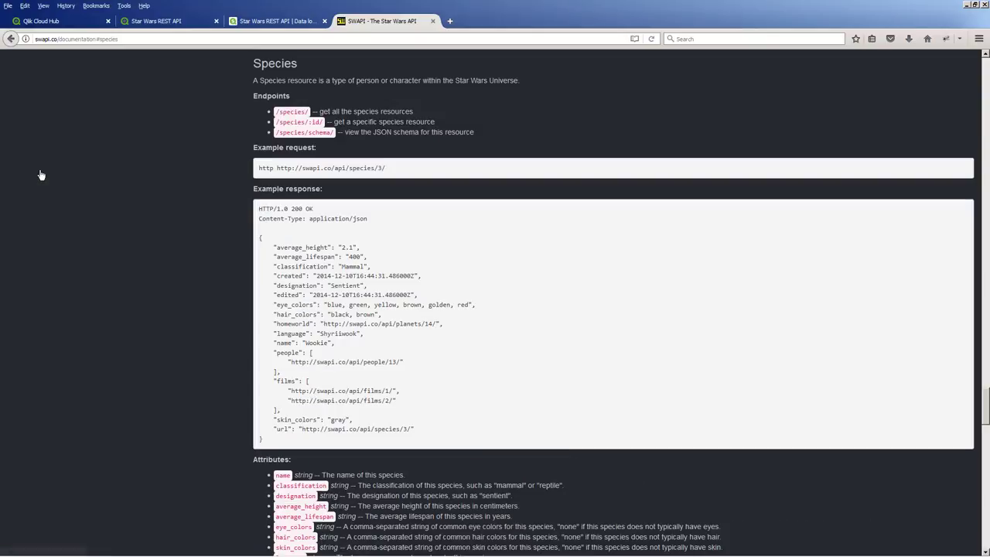
left_click_drag(286, 167, 376, 168)
key("ctrl+c")
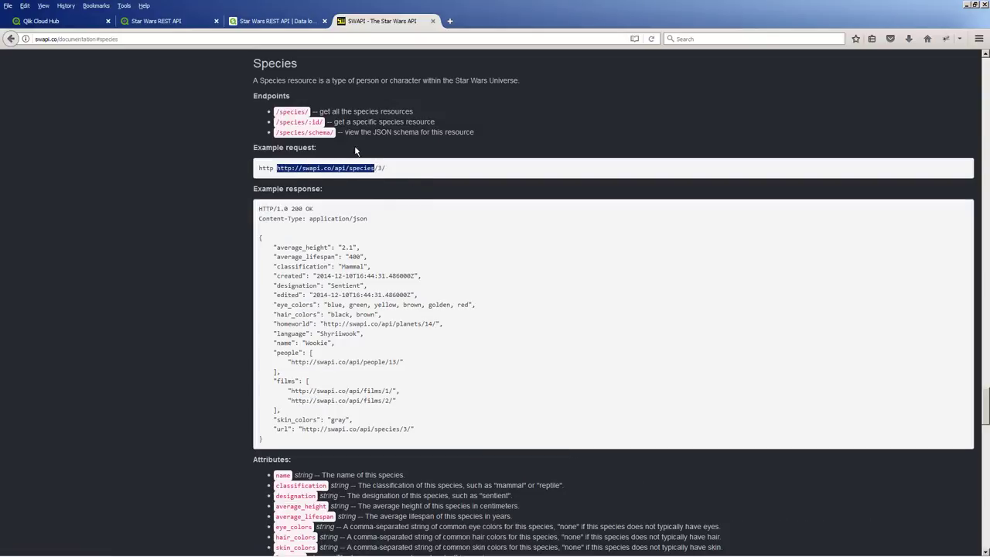
left_click(274, 23)
left_click(386, 203)
key("ctrl+v")
scroll(398, 305, "down", 4)
- Set Next URL pagination with path root/next, name the connection StarWarsRESTSpecies, and create it
left_click(386, 283)
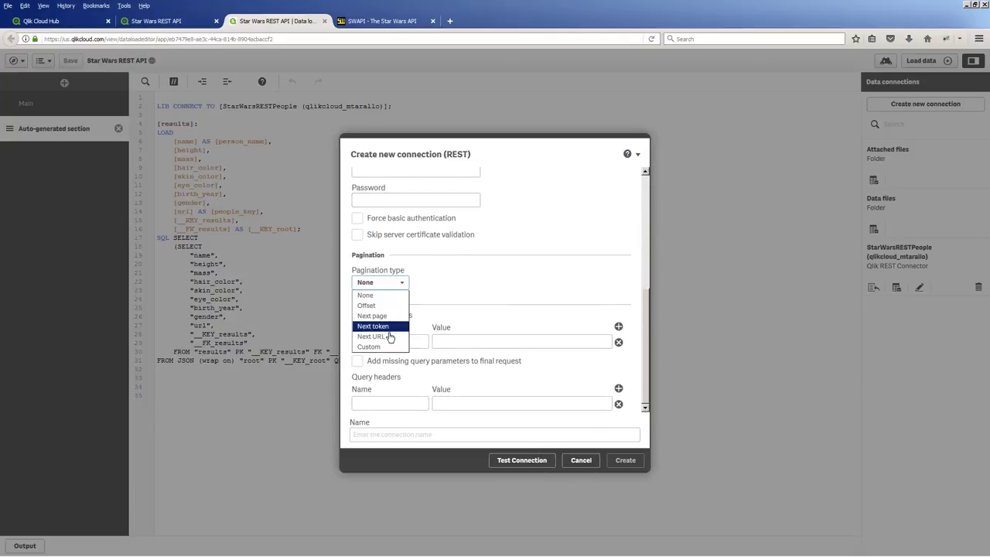
left_click(389, 337)
left_click(385, 317)
type("root")
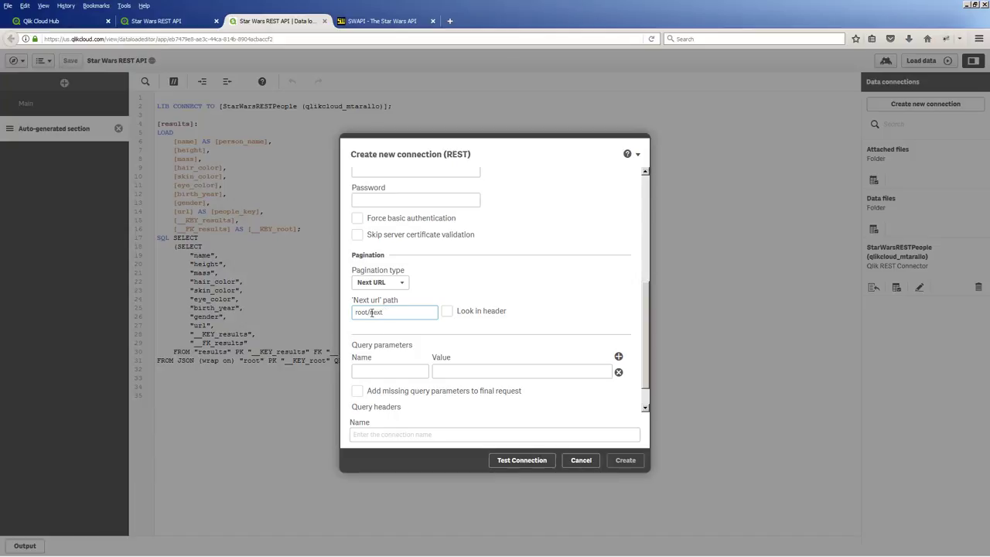
type("/next")
left_click(383, 435)
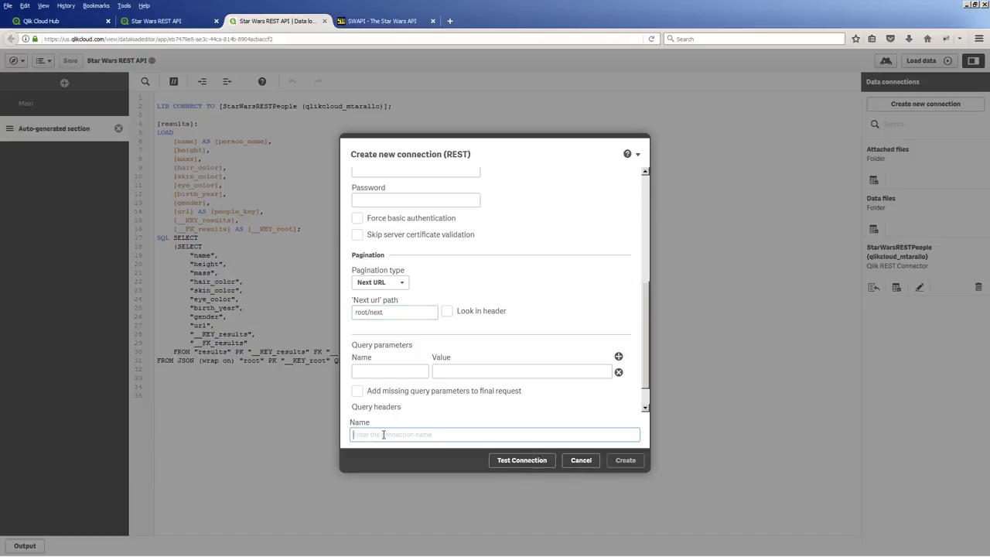
type("StarWarsRESTSpecies")
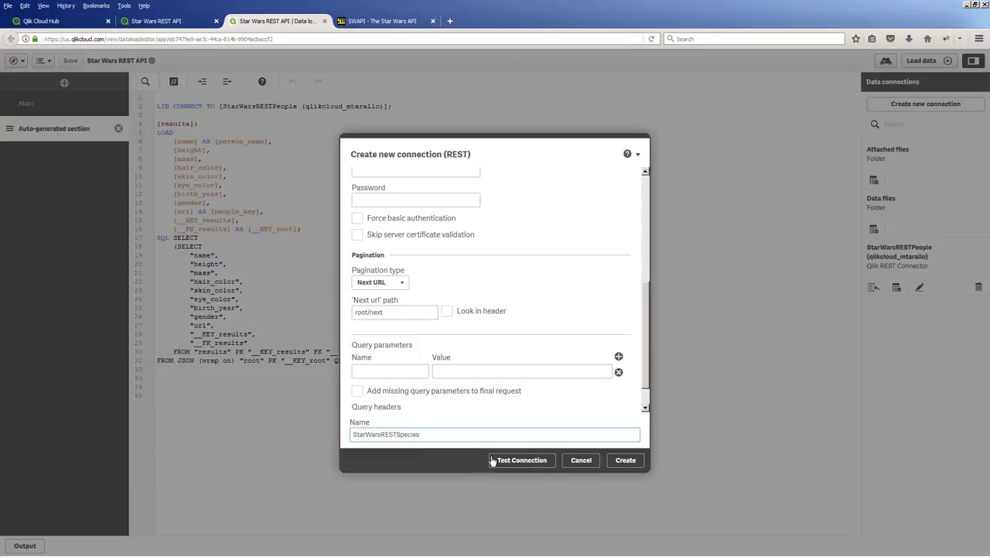
left_click(622, 460)
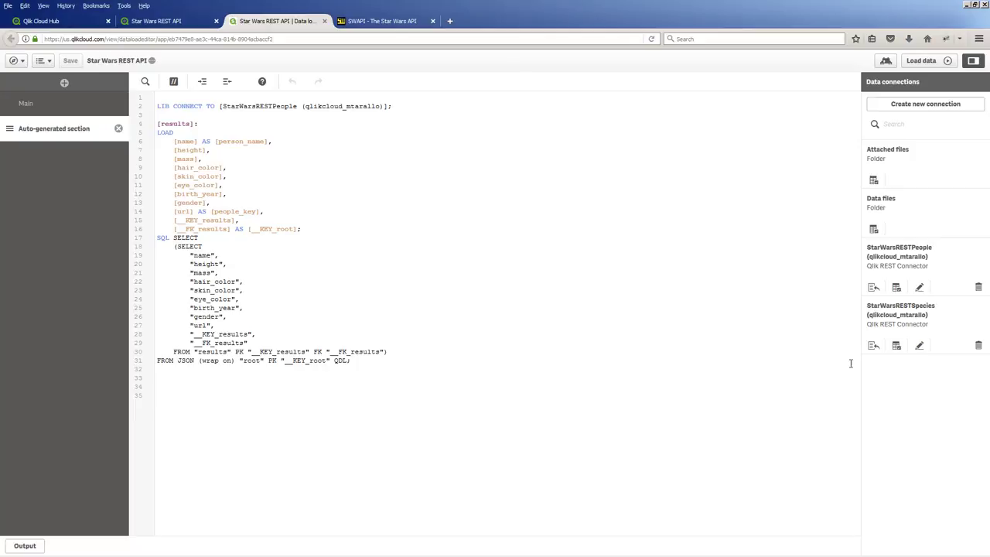
- Open the species connection's root > results table, rename name to spec_name, and include all fields
left_click(896, 347)
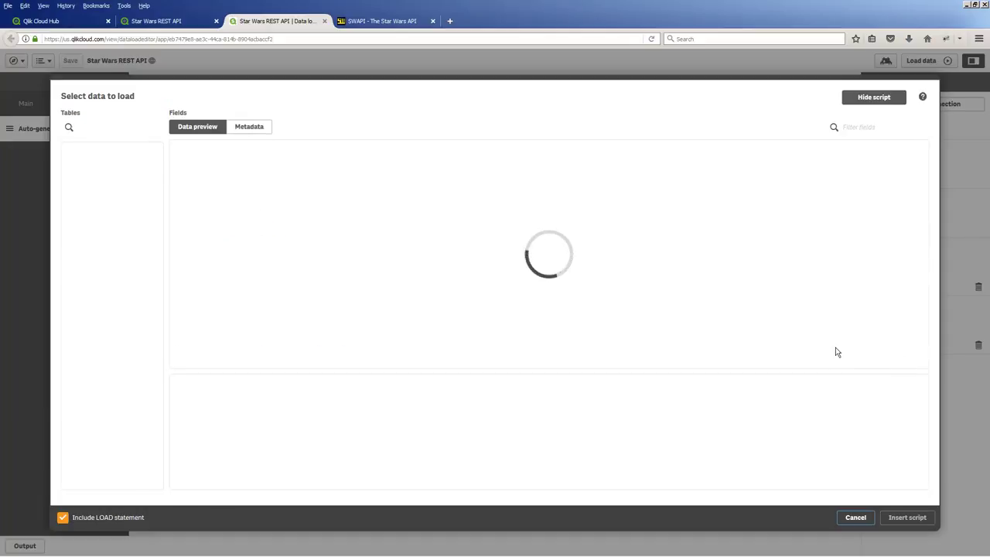
left_click(88, 176)
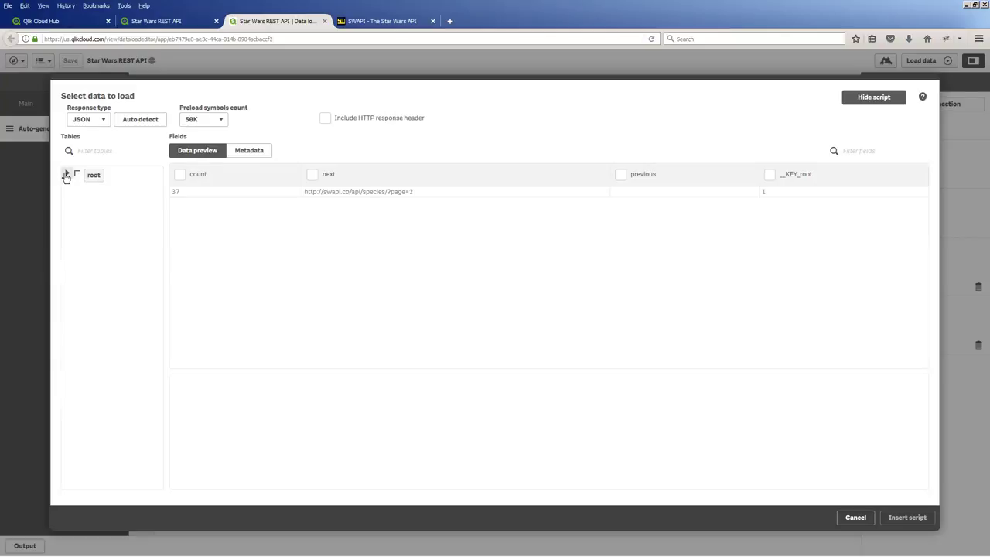
left_click(66, 174)
left_click(75, 188)
left_click(105, 188)
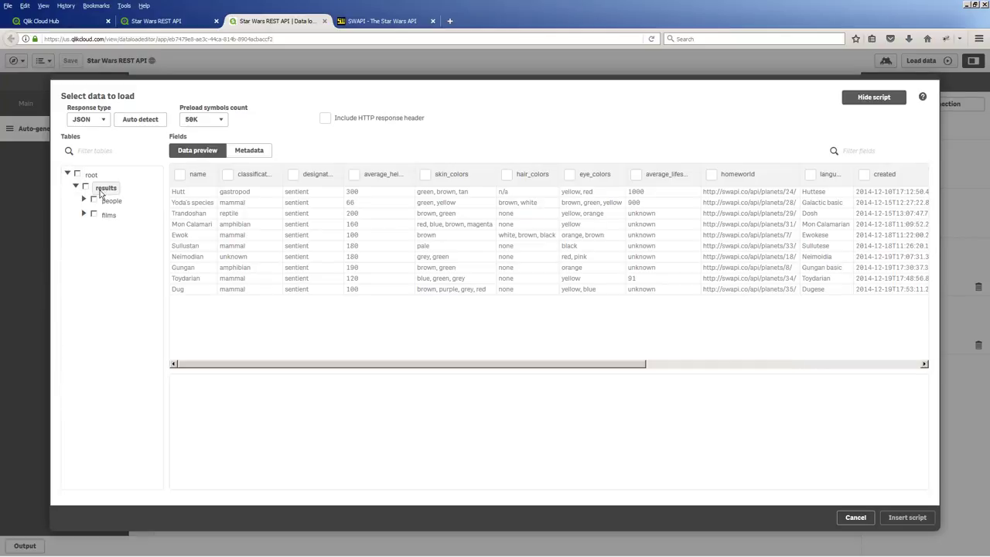
left_click(180, 175)
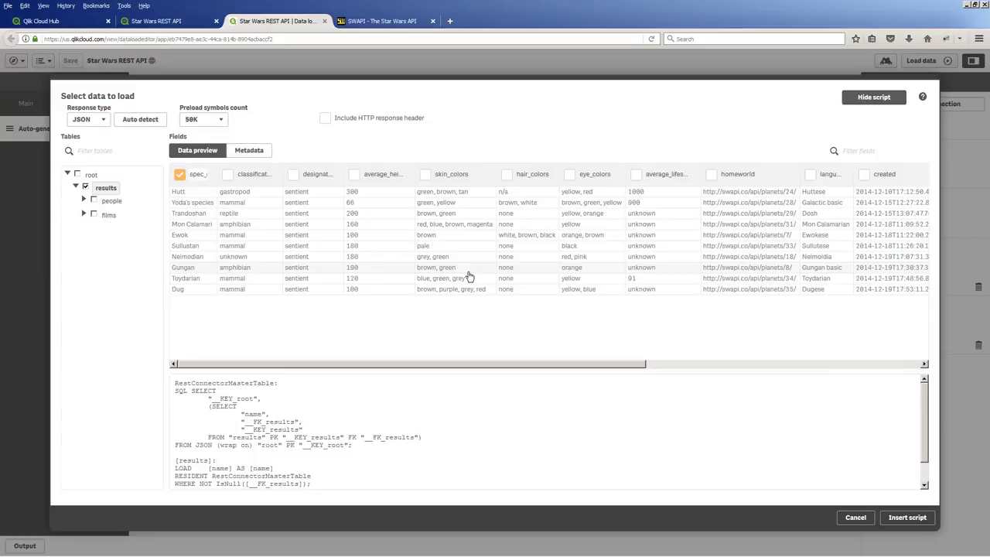
key("Return")
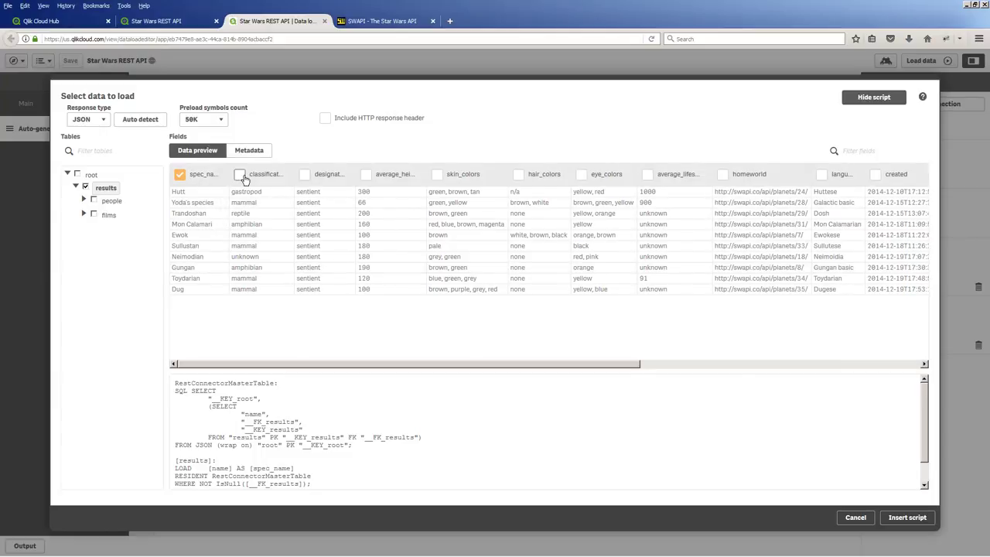
left_click(86, 188)
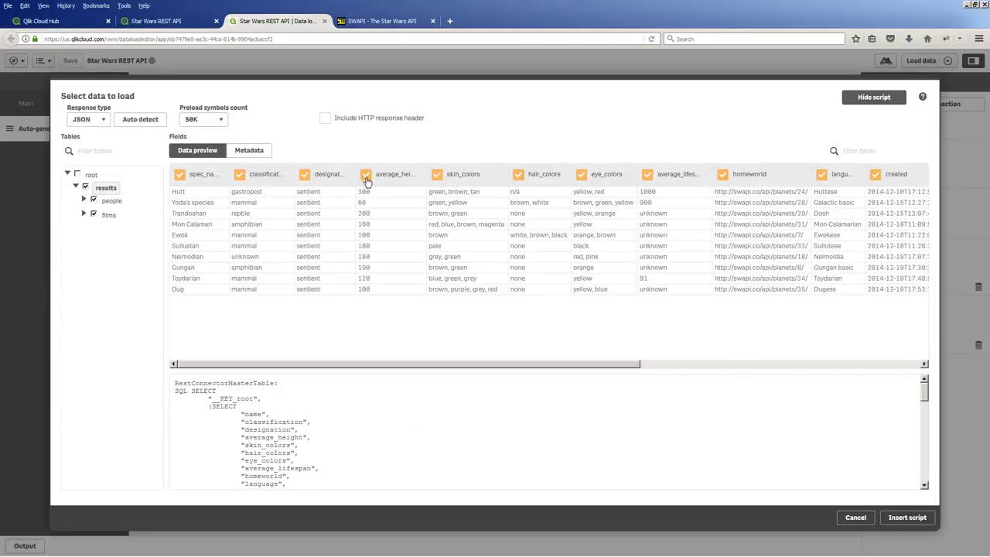
- Exclude the homeworld, language, created, edited and url fields from the species table
left_click(722, 174)
left_click(821, 174)
left_click(874, 174)
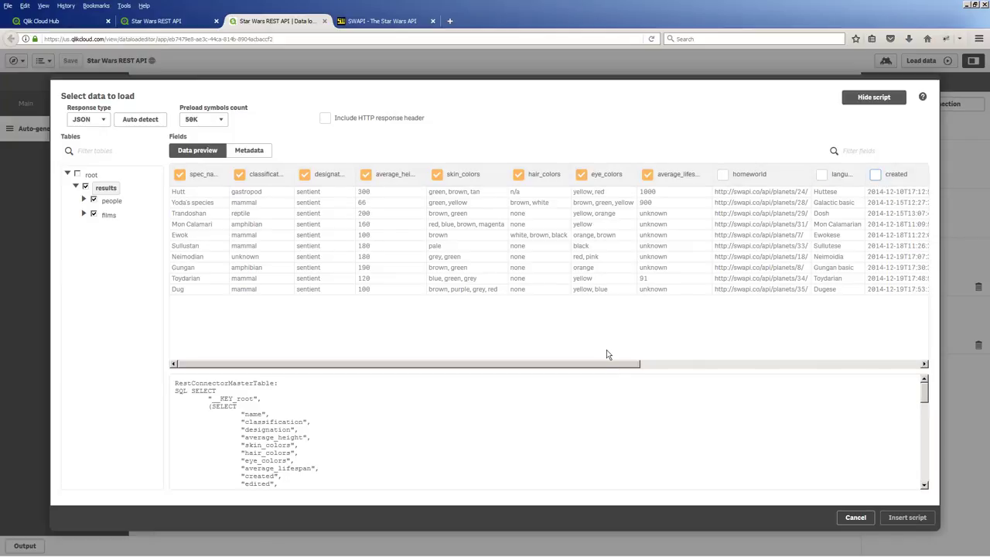
left_click_drag(611, 363, 905, 365)
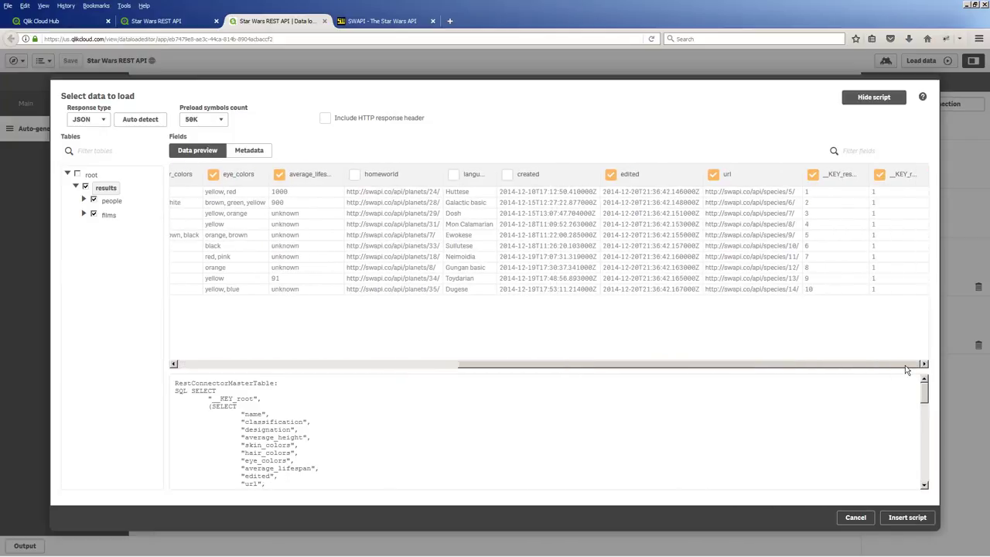
left_click(611, 174)
left_click(713, 174)
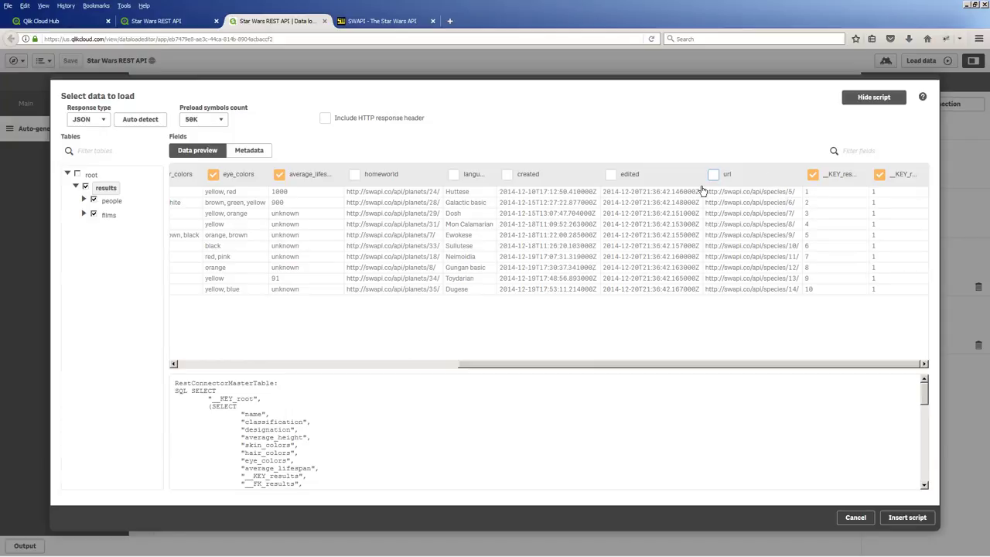
left_click(112, 201)
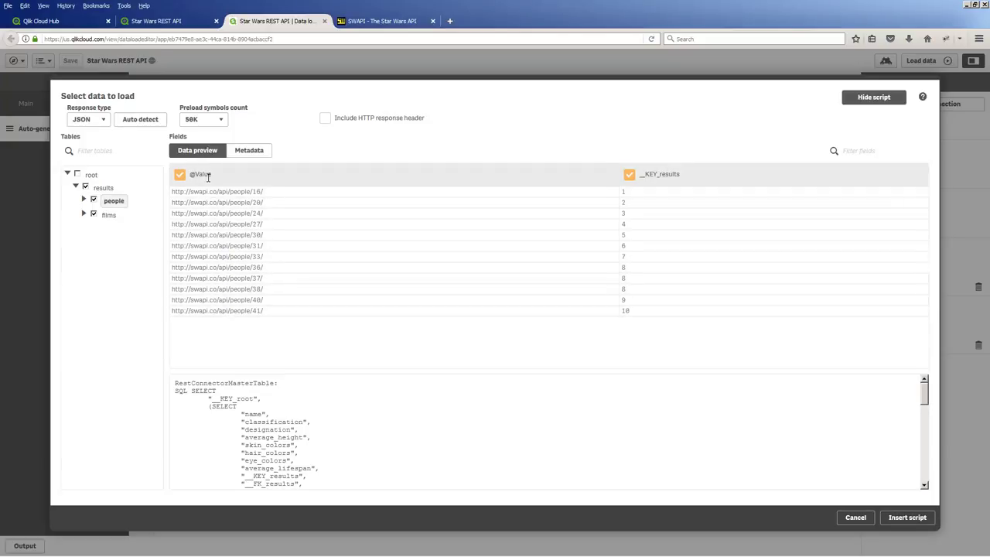
left_click(220, 175)
left_click_drag(220, 175, 137, 170)
type("people_key")
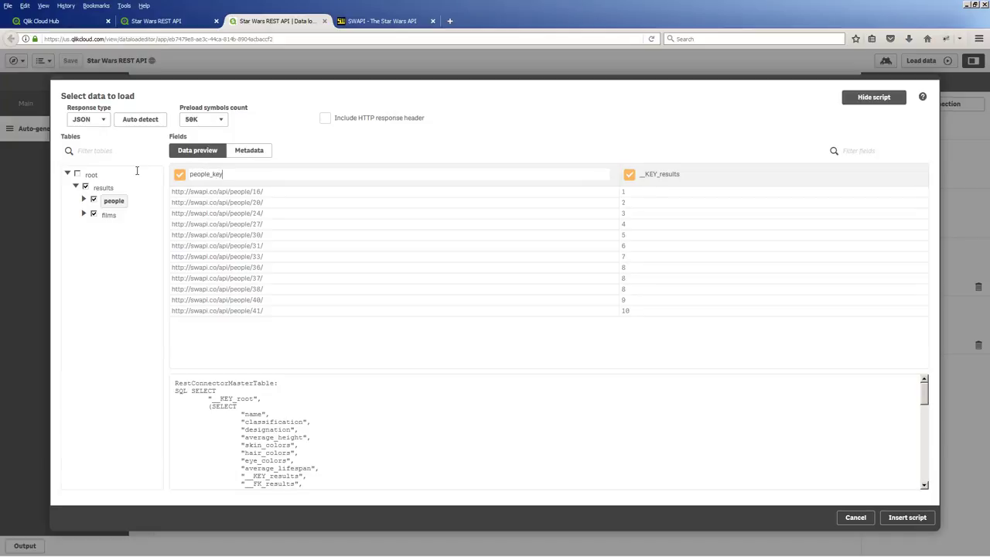
key("Return")
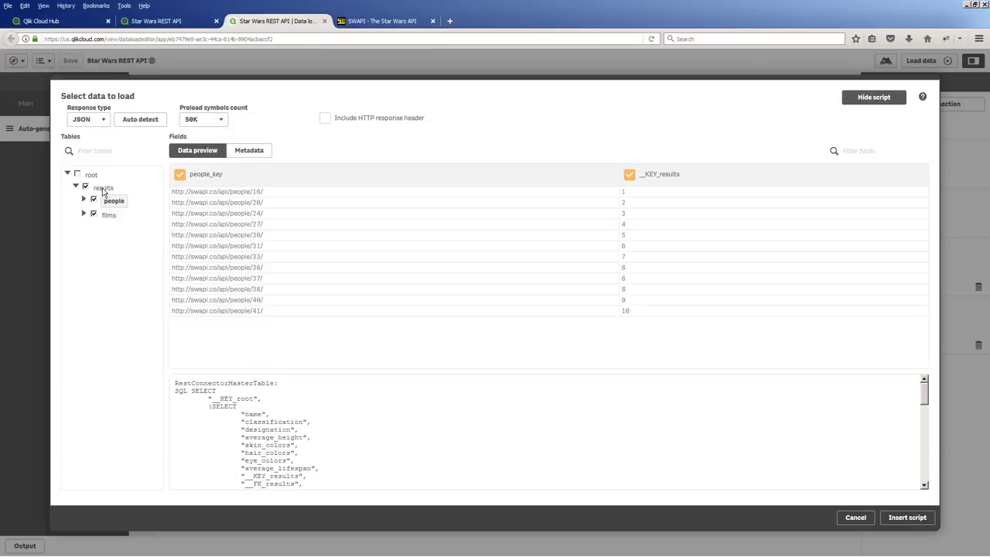
- Exclude the root key field from the species results table
left_click(103, 189)
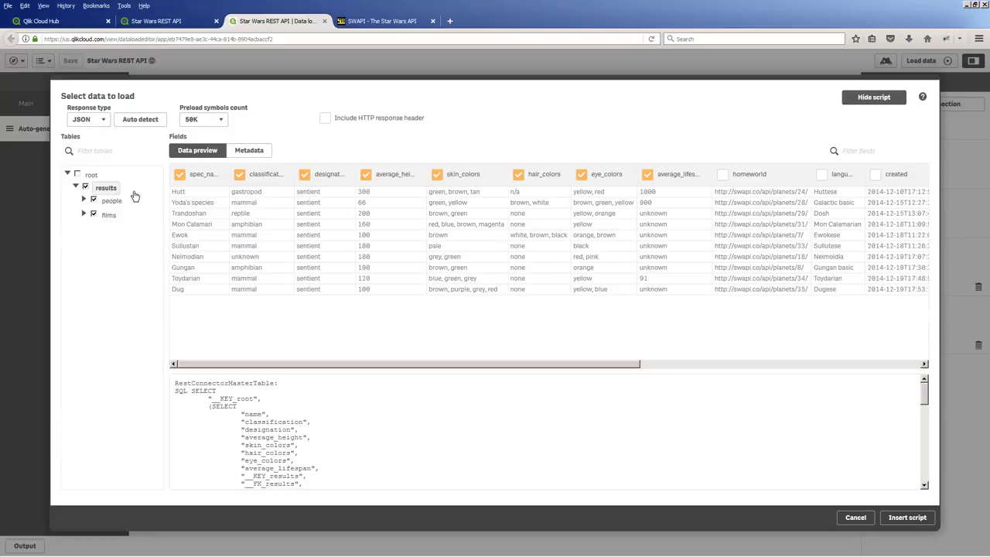
left_click(116, 202)
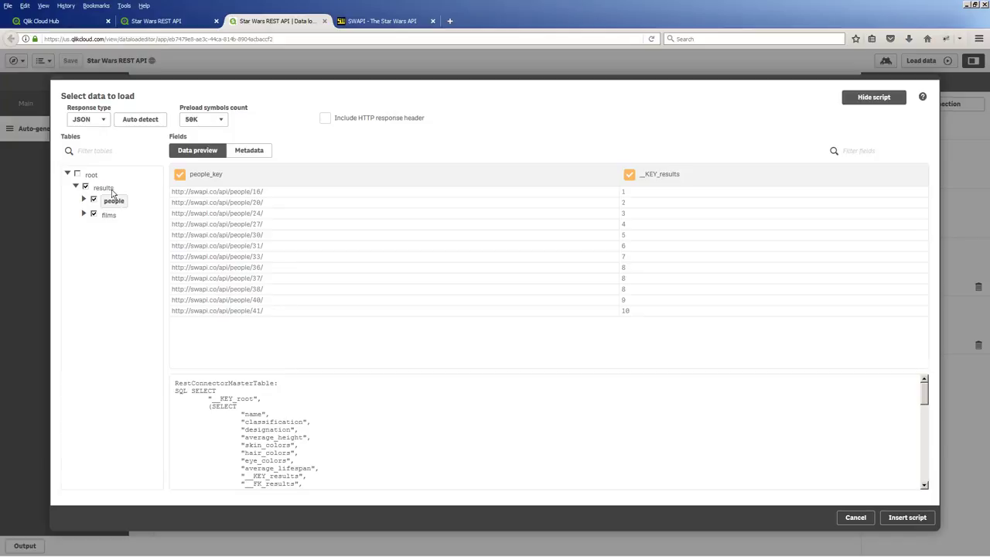
left_click(108, 189)
left_click_drag(394, 365, 680, 366)
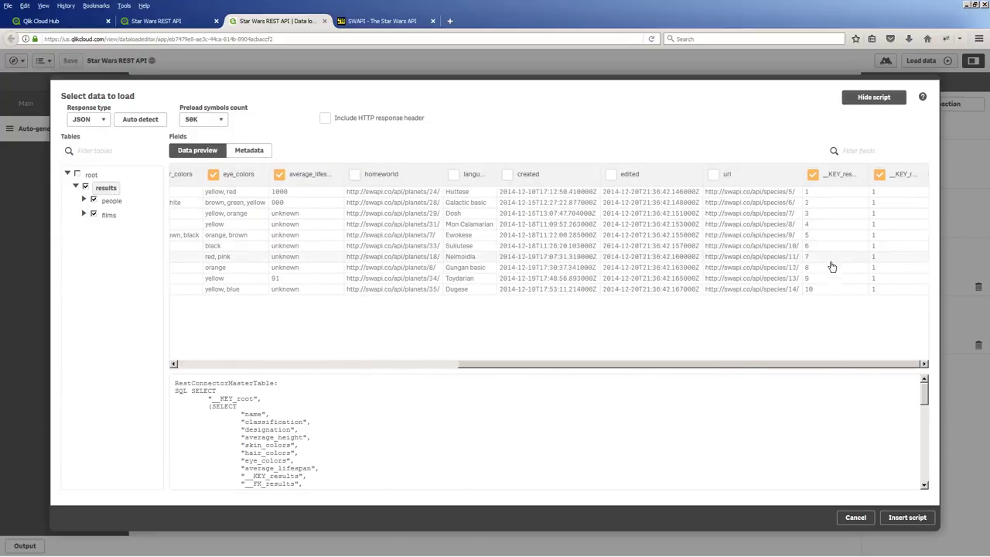
left_click(880, 174)
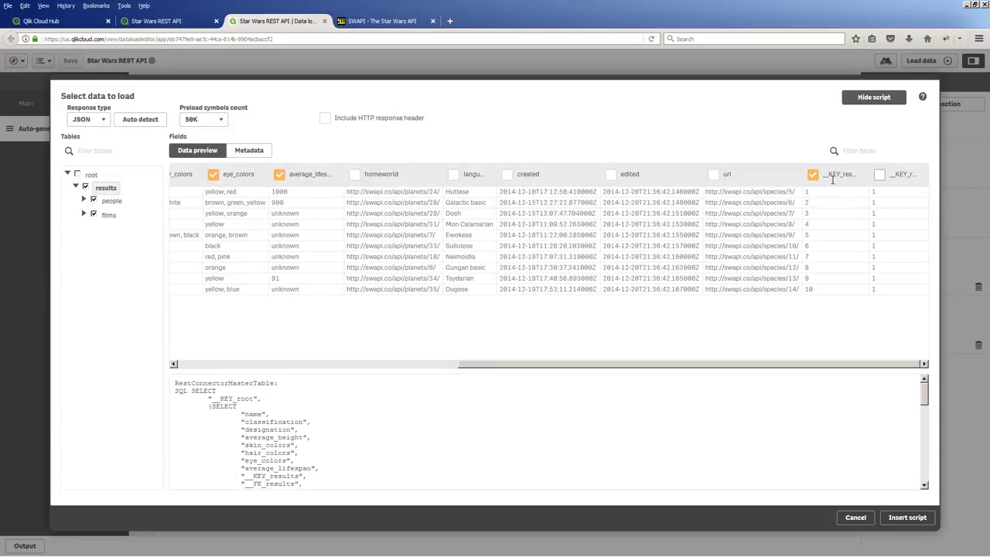
- Rename the results table's __KEY_results field to spec_key
left_click(114, 202)
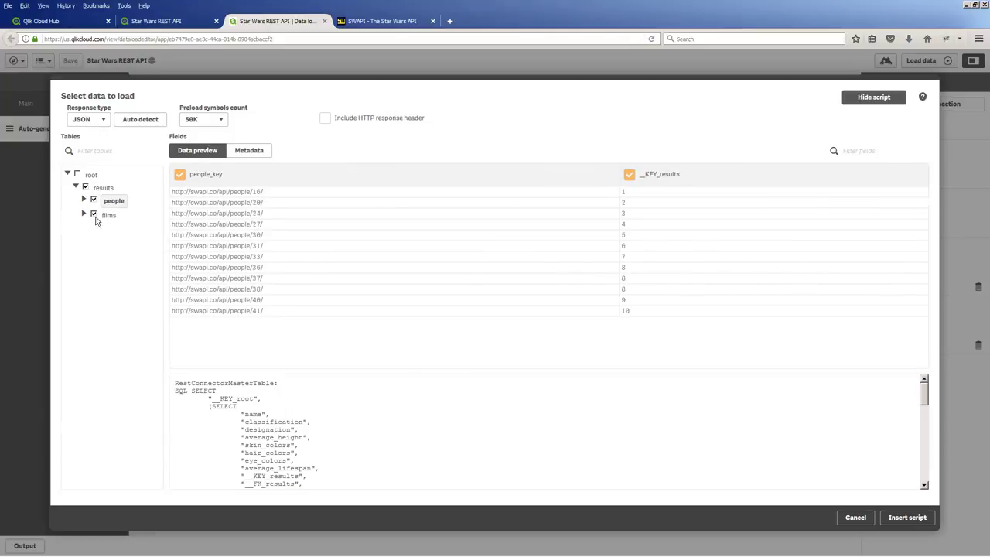
left_click(106, 191)
left_click(744, 363)
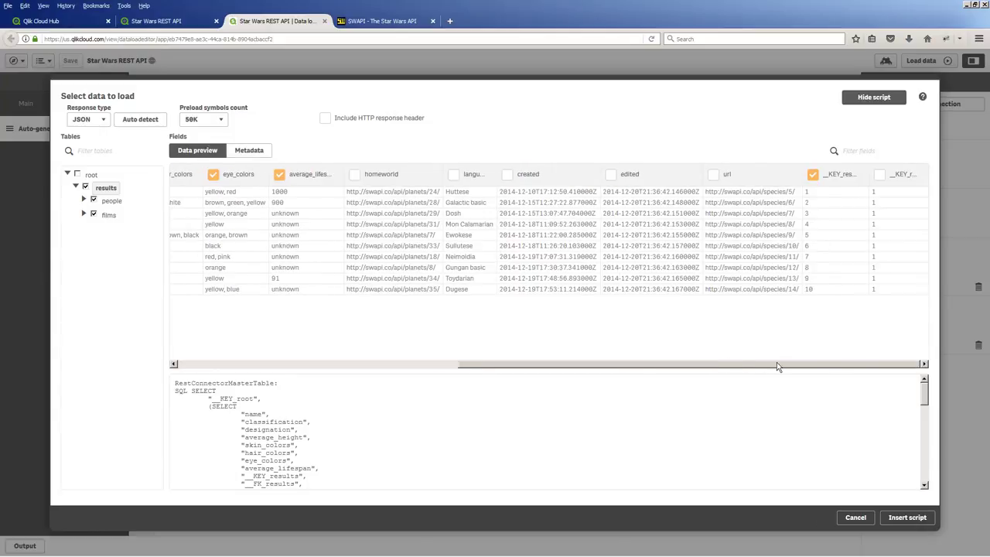
left_click(851, 177)
double_click(852, 177)
type("spec_ke")
key("Return")
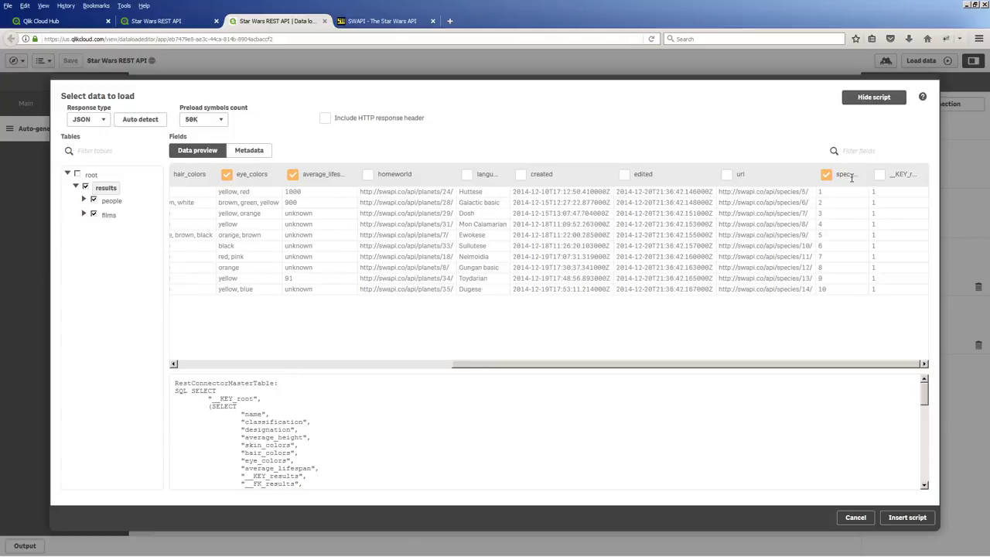
- Rename the people table's key field to spec_key, exclude films, and insert the generated script
left_click(112, 201)
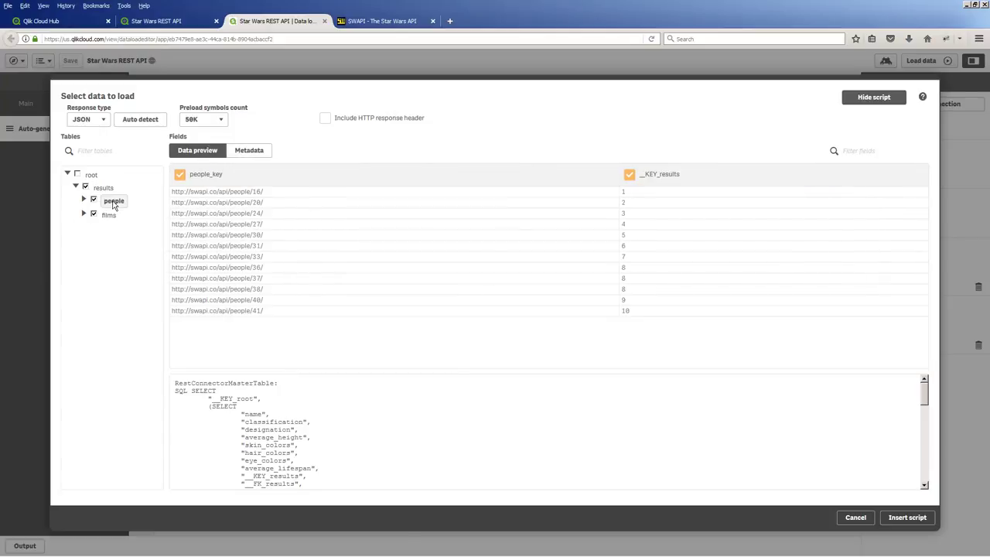
left_click(686, 177)
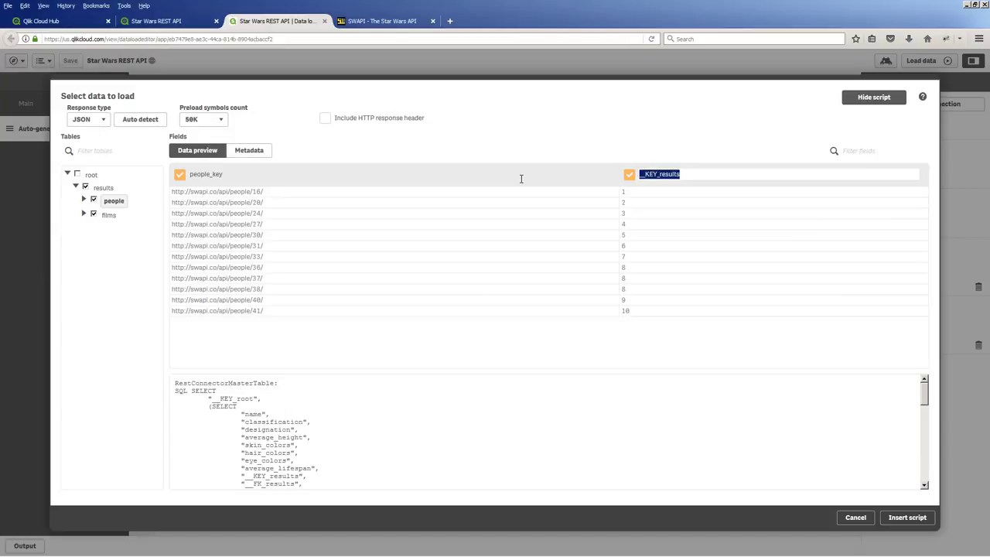
type("spec_key")
key("Return")
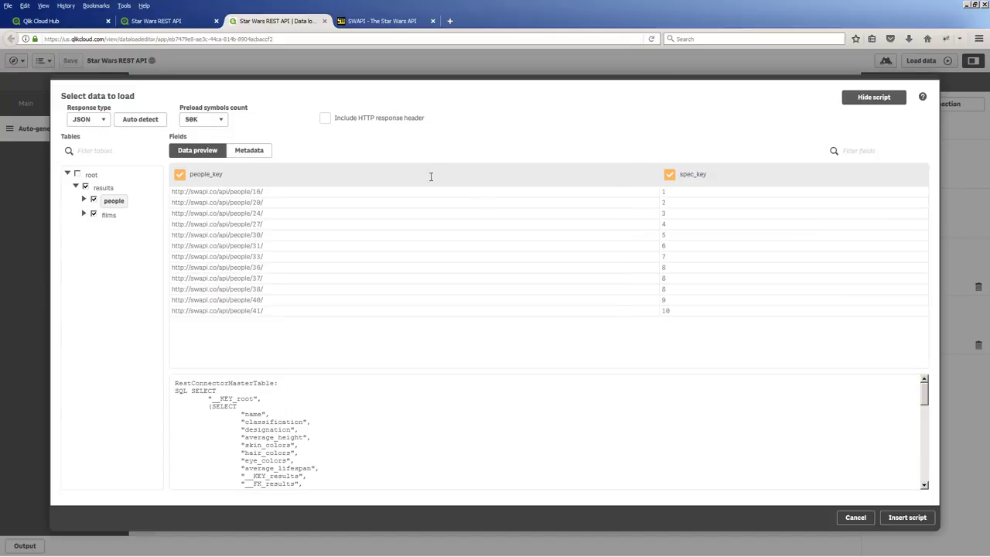
left_click(94, 217)
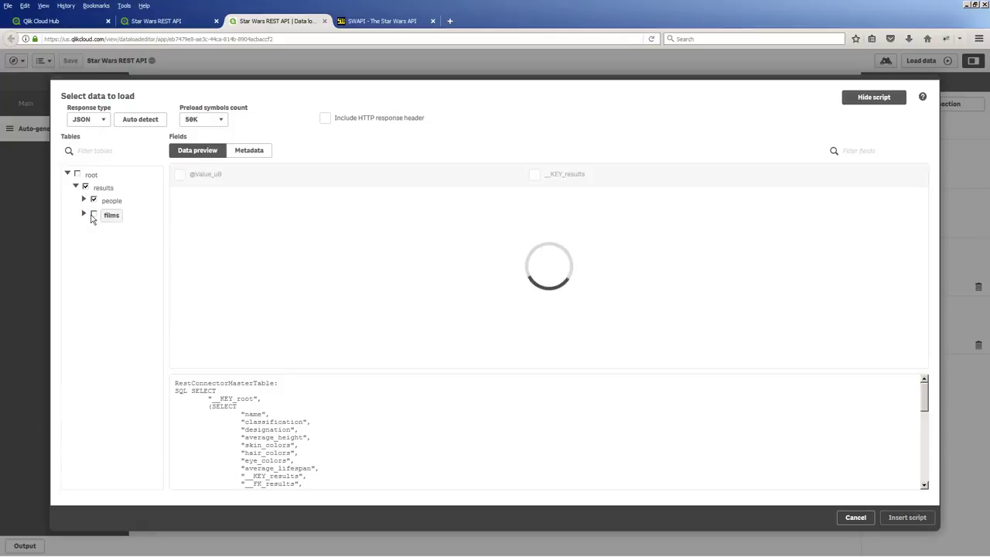
left_click(911, 521)
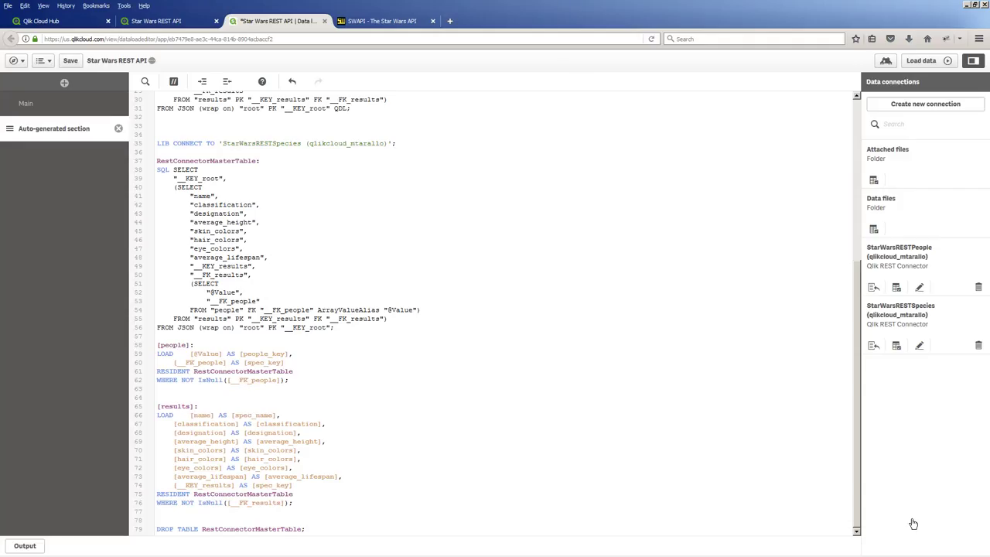
- Reload the app data with the new script and open the data model viewer in a new tab
left_click(922, 63)
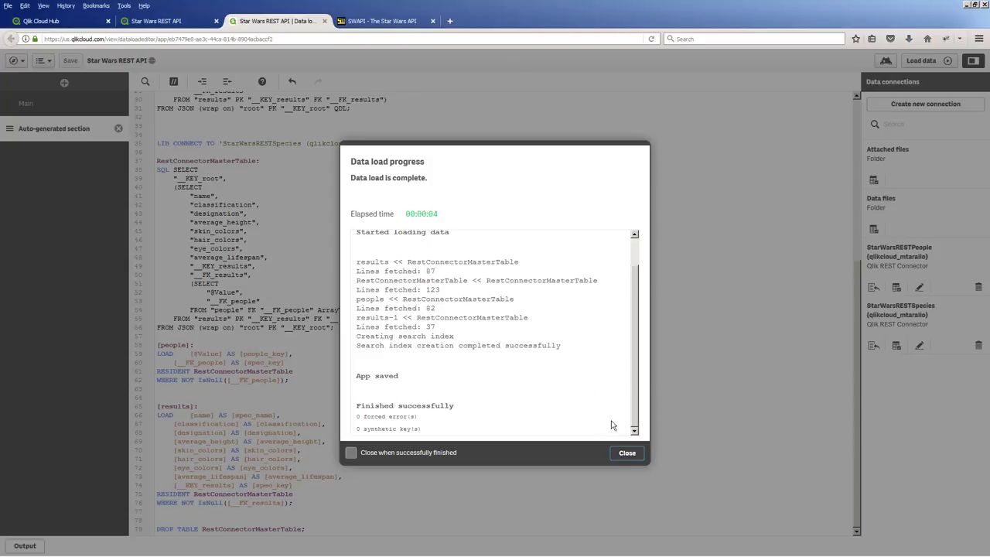
left_click(626, 456)
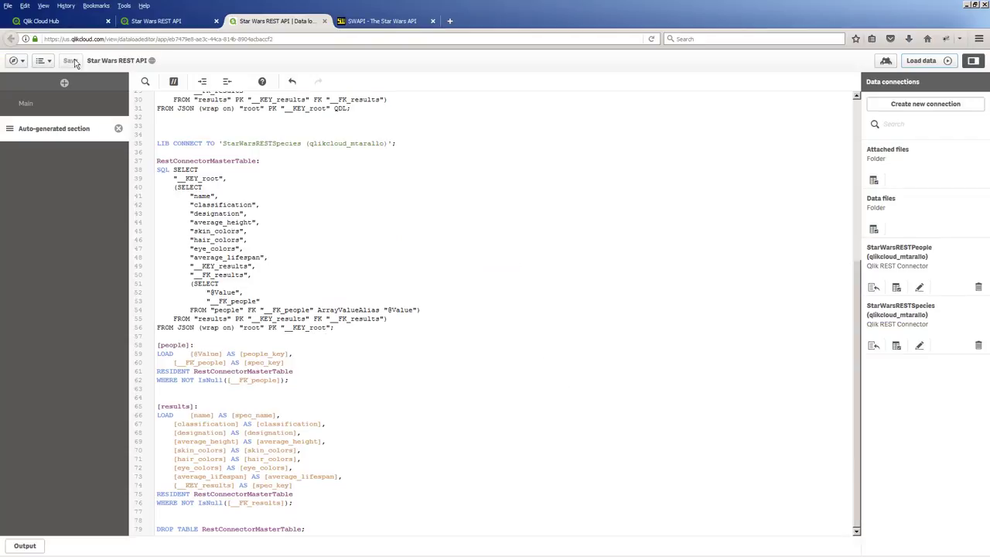
left_click(14, 60)
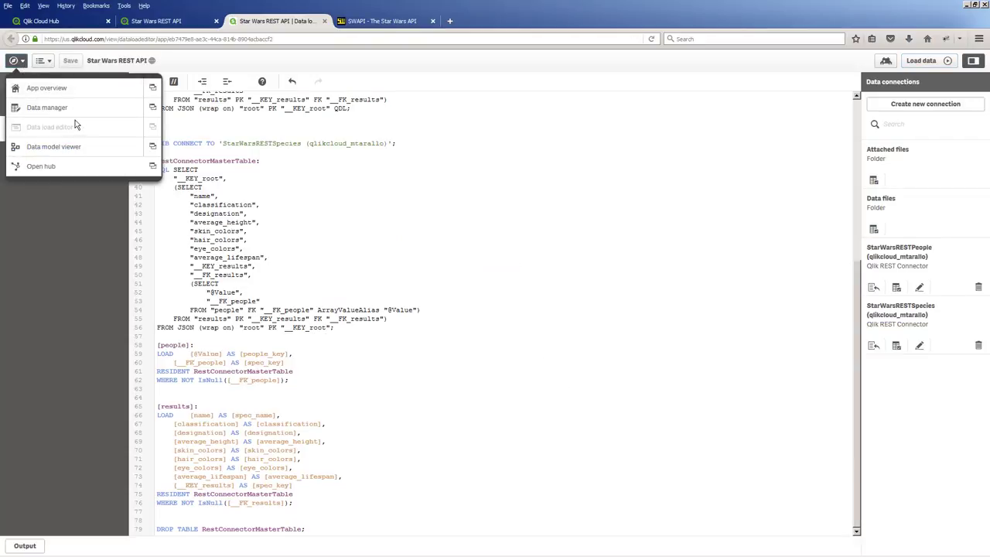
left_click(152, 146)
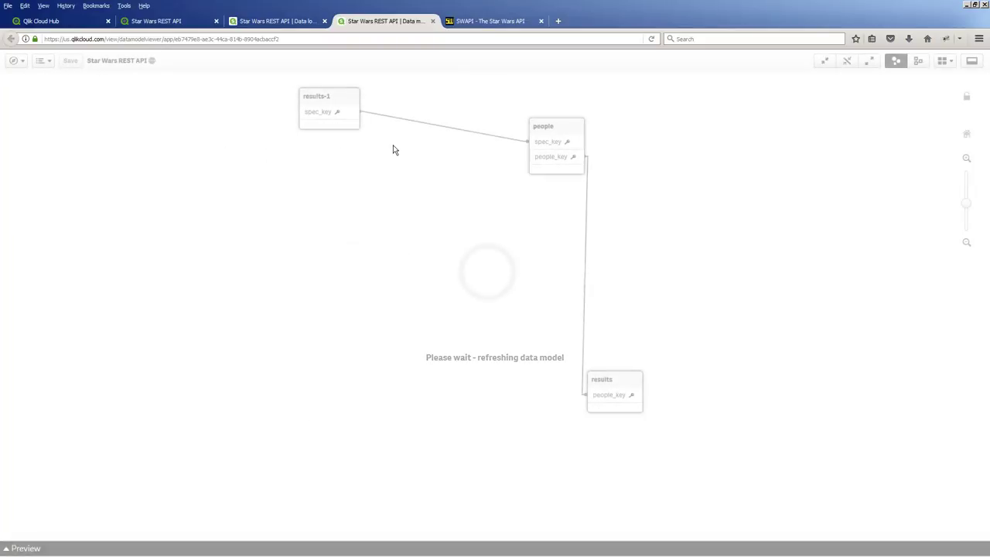
- Arrange the species, people and results-1 tables to show the spec_key and people_key links
left_click(555, 140)
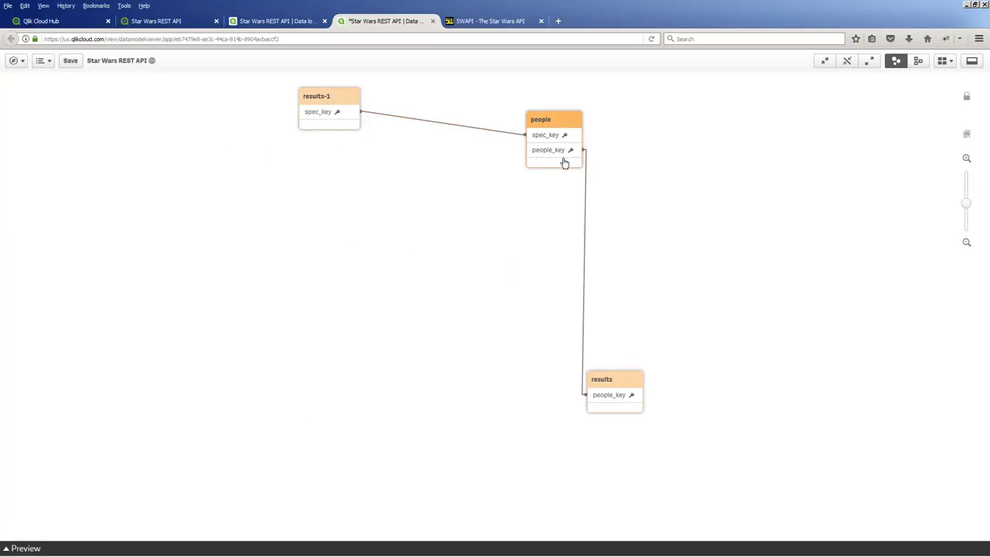
left_click(354, 126)
left_click_drag(630, 389, 638, 479)
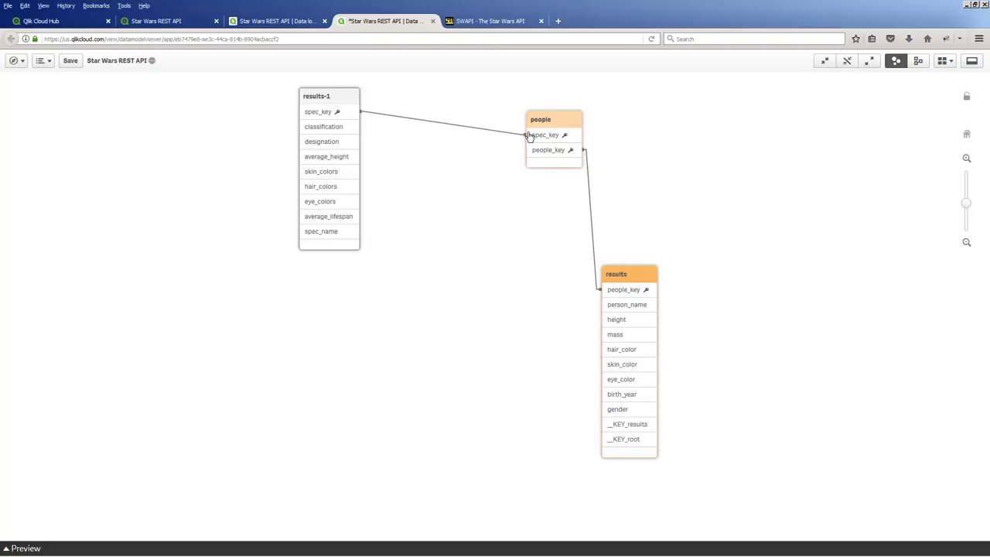
left_click_drag(549, 120, 532, 123)
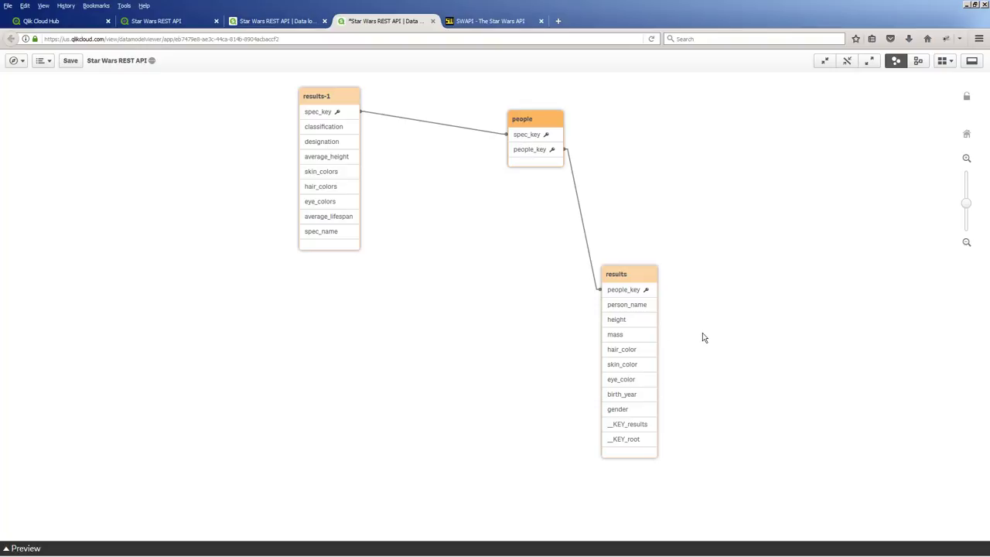
- Leave the data model for the app overview and open My new sheet for editing
left_click(16, 60)
left_click(37, 90)
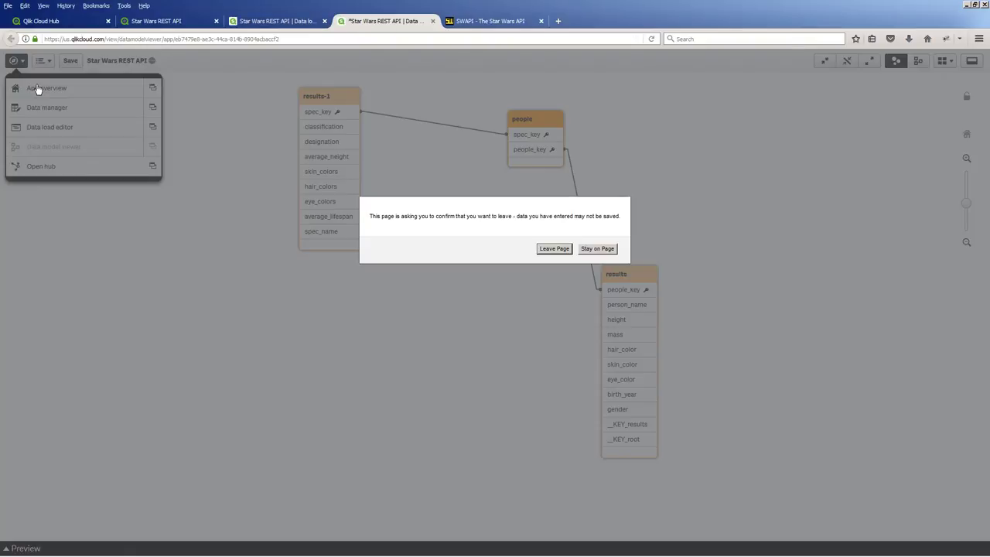
left_click(552, 248)
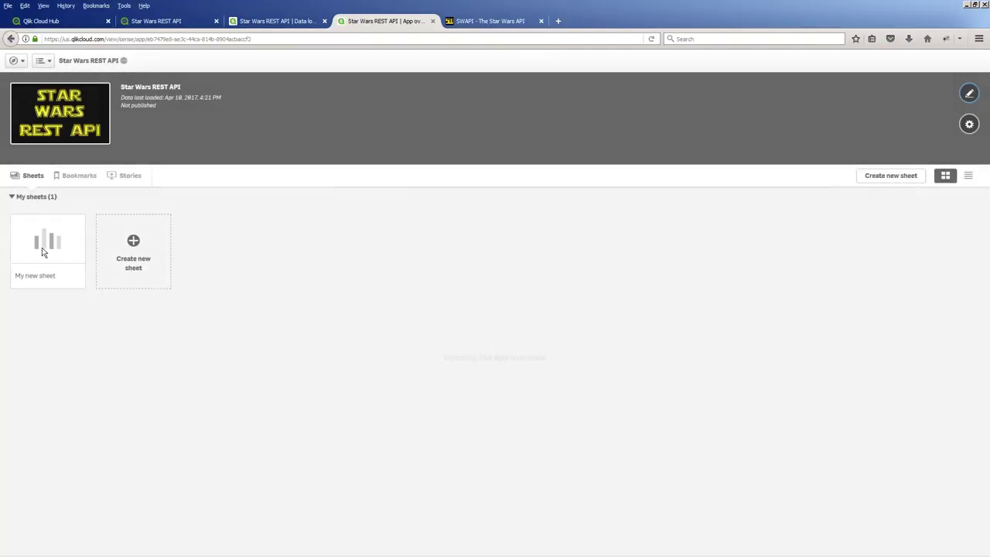
left_click(41, 251)
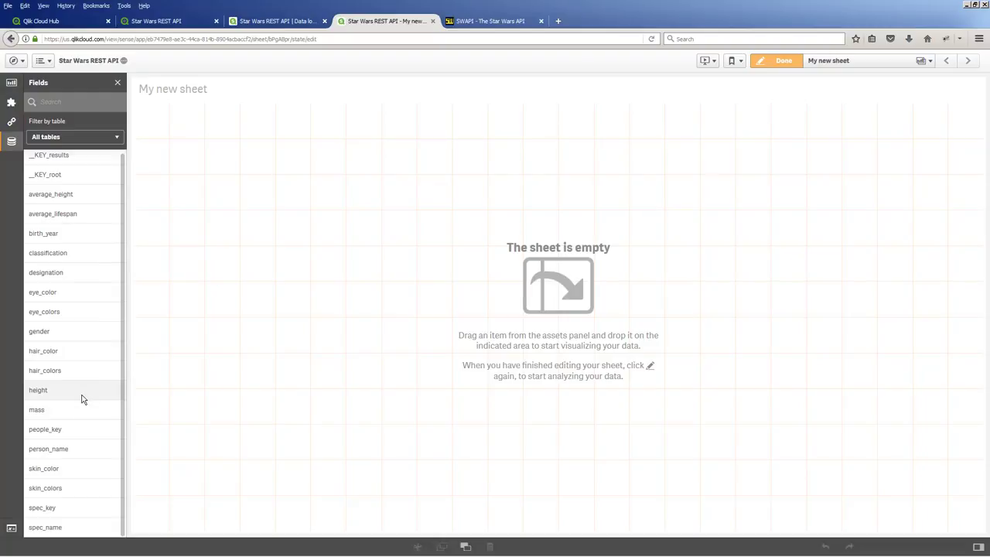
- Add a narrow person_name list and a small Count(person_name) KPI showing 87
left_click_drag(66, 449, 270, 212)
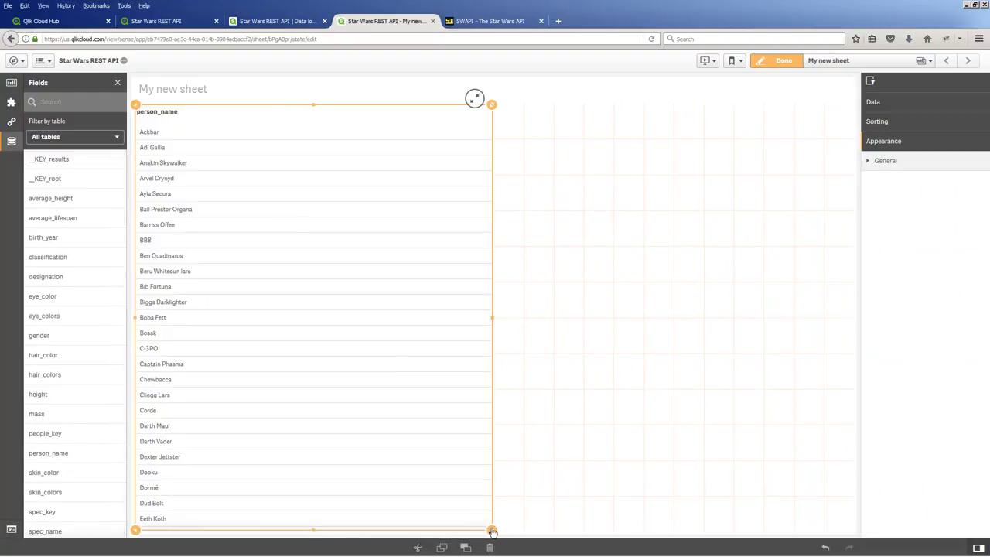
left_click_drag(491, 529, 251, 529)
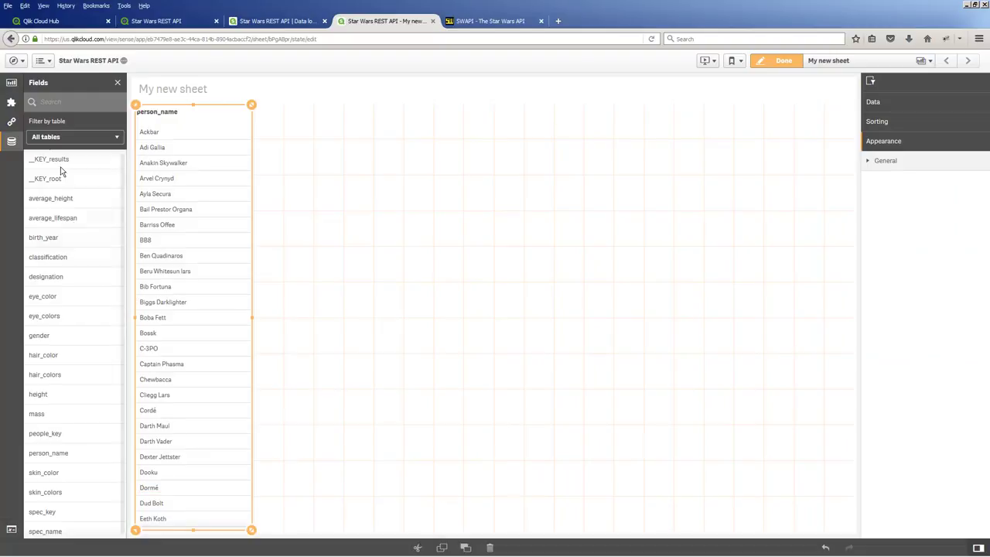
left_click(12, 82)
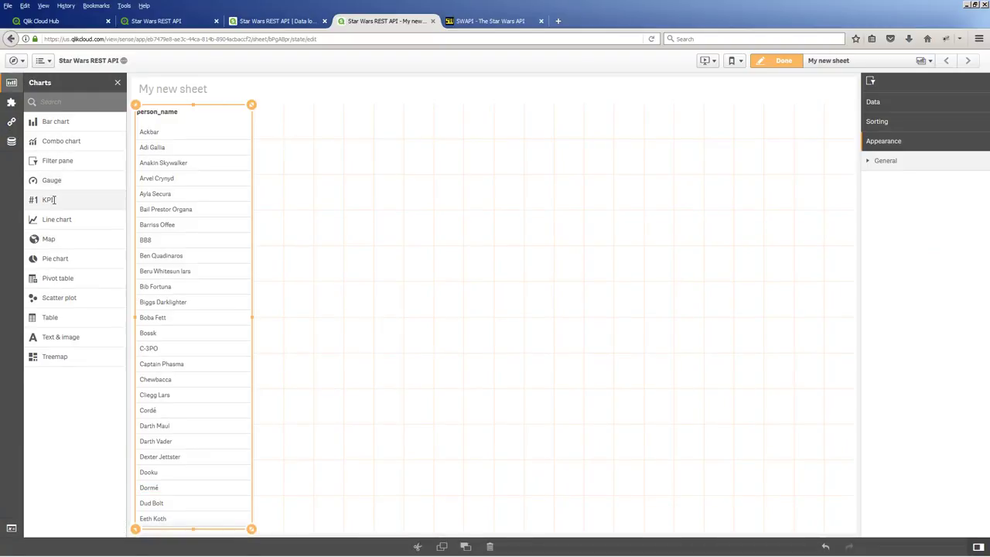
left_click_drag(53, 198, 581, 457)
left_click_drag(556, 532, 524, 244)
left_click(433, 181)
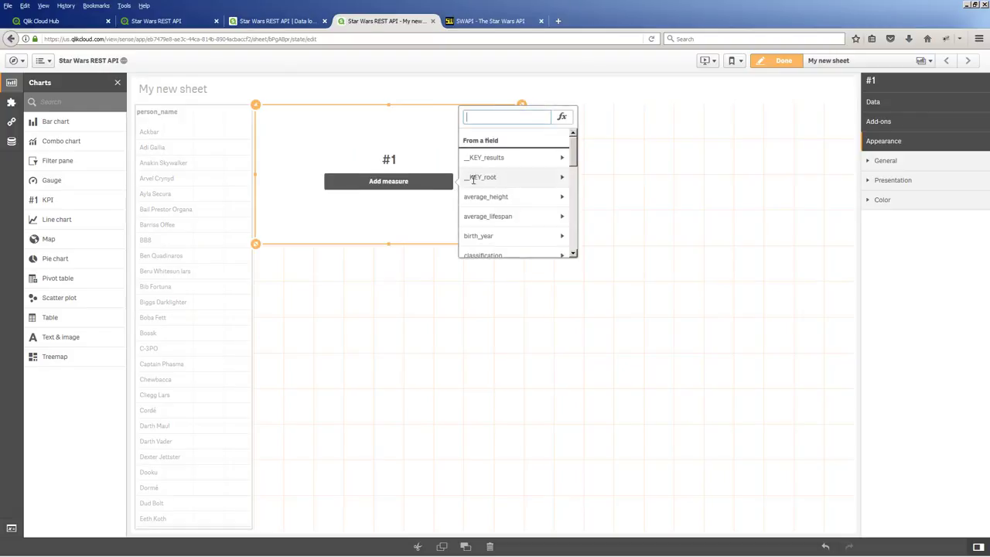
scroll(495, 194, "down", 5)
scroll(503, 200, "down", 4)
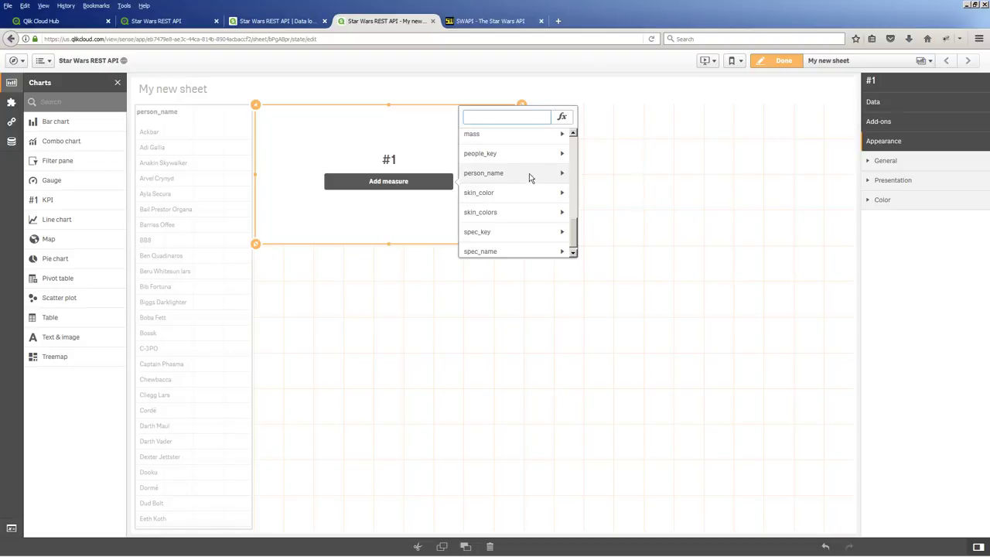
left_click(529, 170)
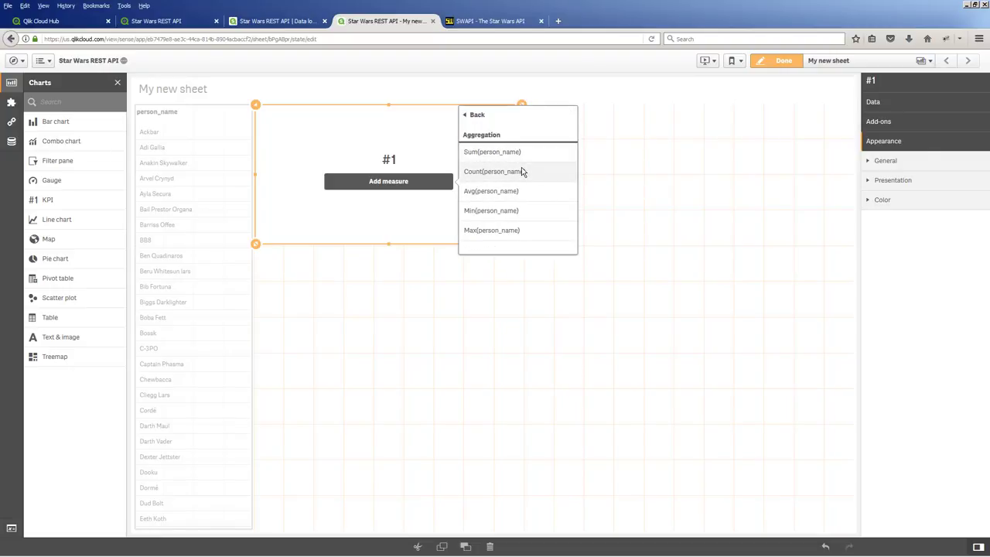
left_click(522, 171)
left_click_drag(520, 240, 504, 218)
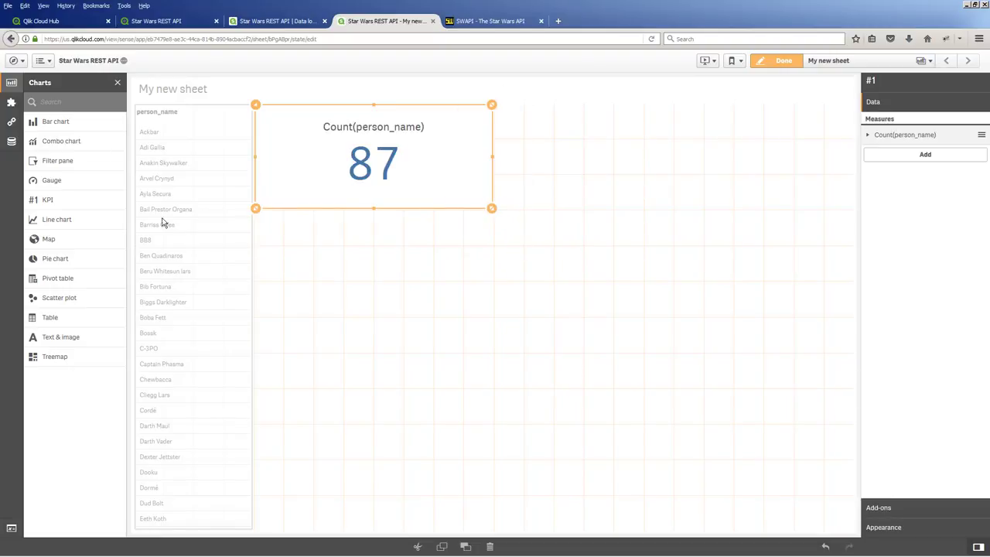
- Add a spec_name list below the person count, narrowed to the KPI's width
left_click(12, 143)
scroll(76, 291, "down", 1)
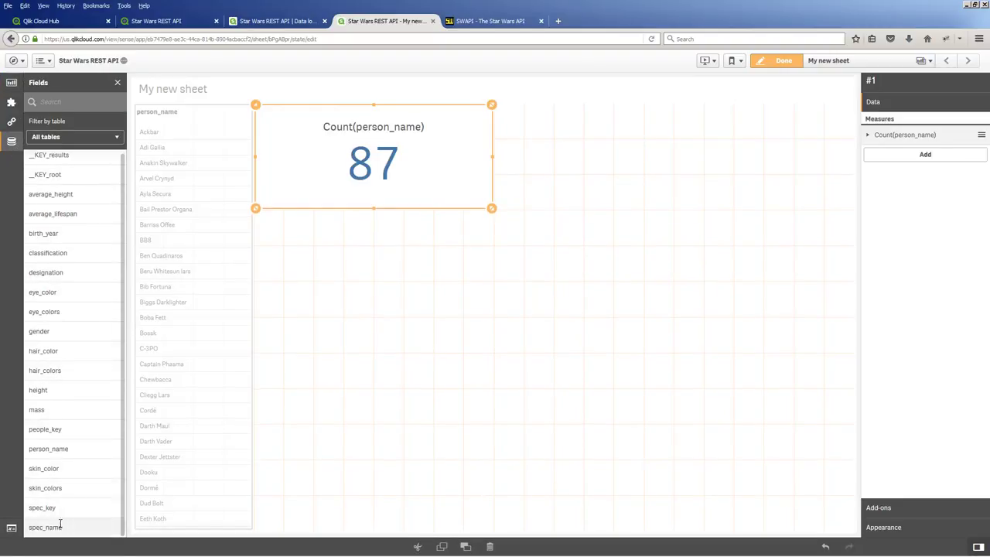
left_click_drag(60, 527, 331, 405)
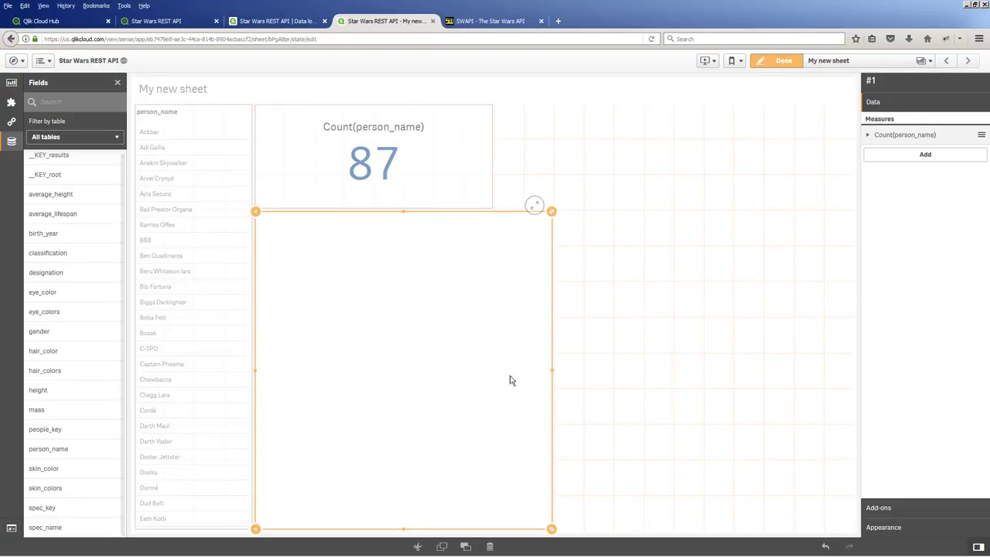
left_click_drag(551, 372, 492, 375)
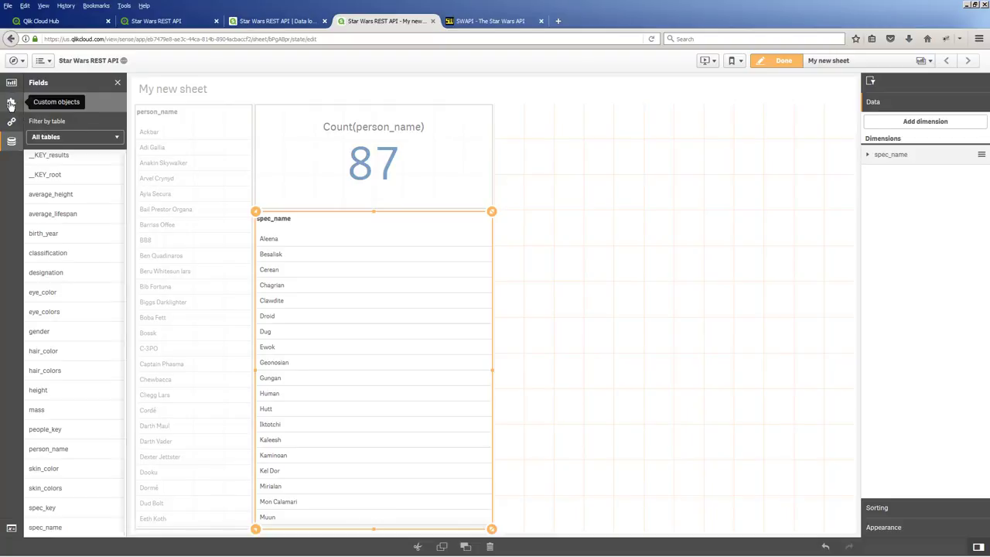
left_click(11, 143)
- Place a compact Count(spec_name) KPI showing 37 beside the person count
left_click(11, 82)
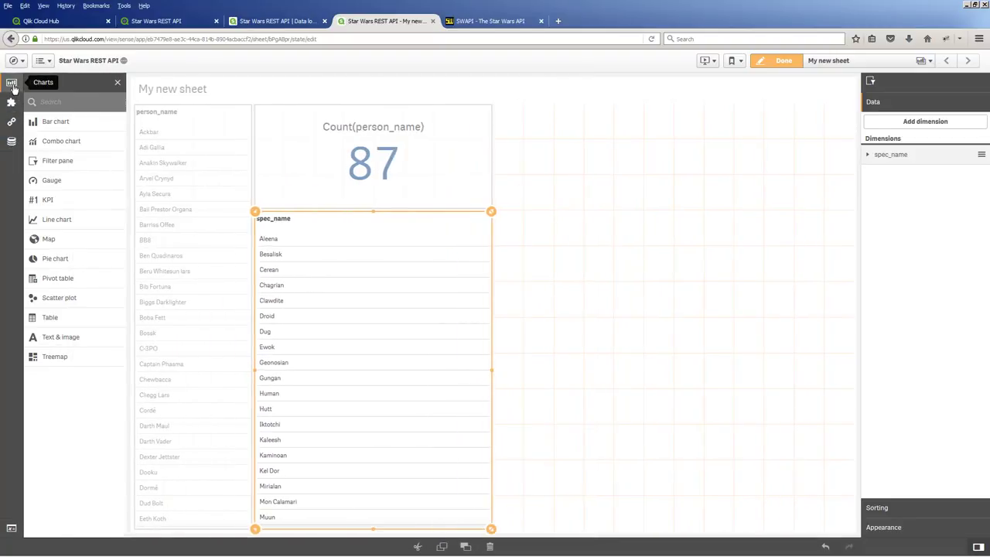
left_click_drag(62, 203, 699, 230)
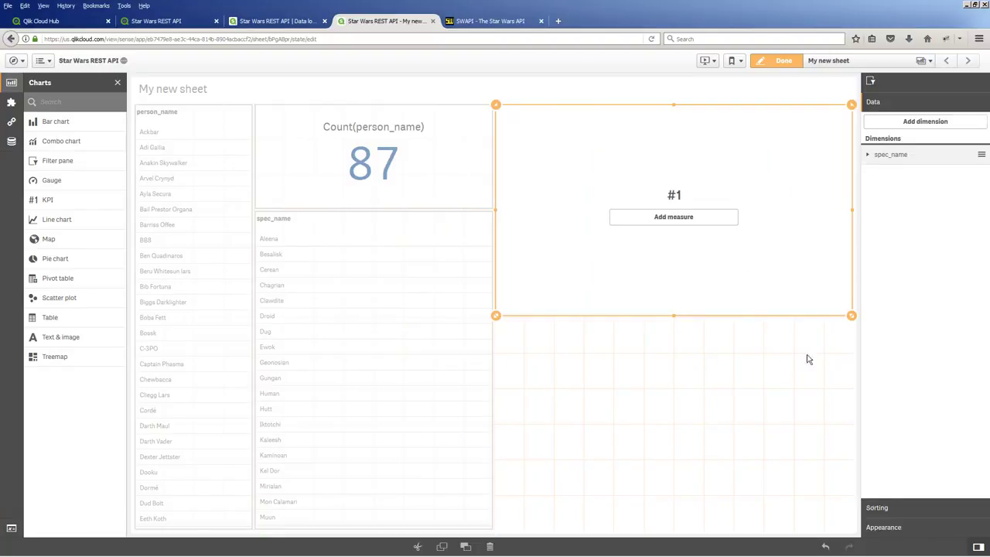
left_click(705, 225)
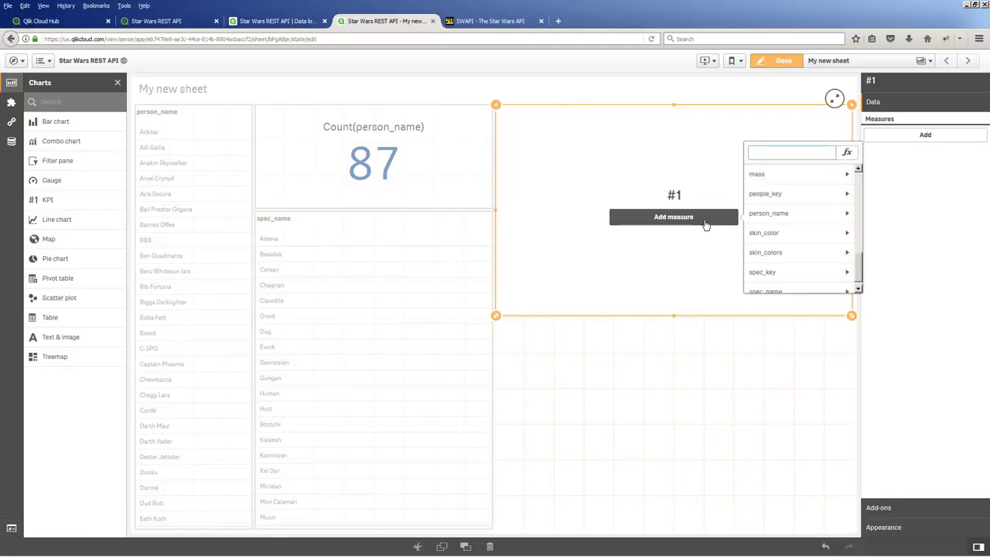
type("spe")
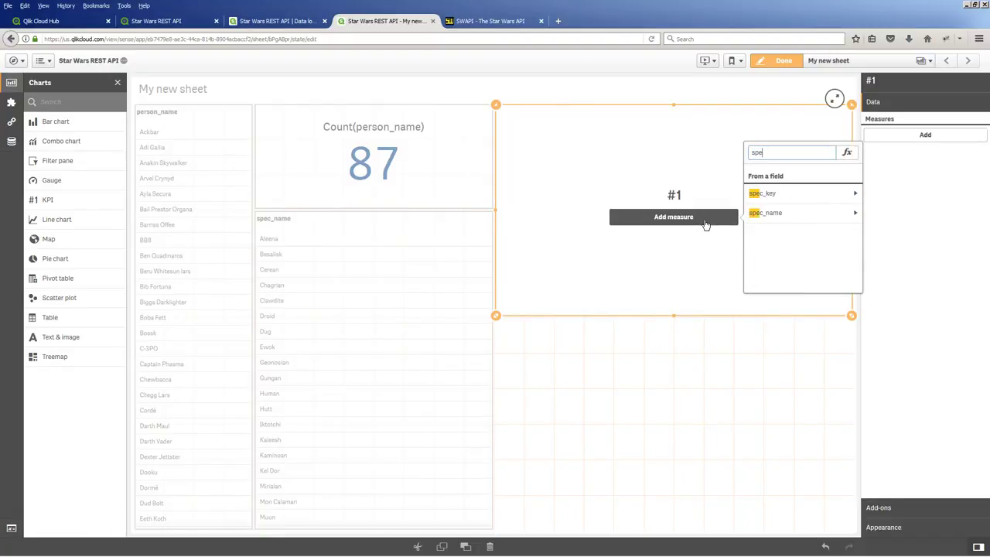
left_click(789, 216)
left_click(788, 208)
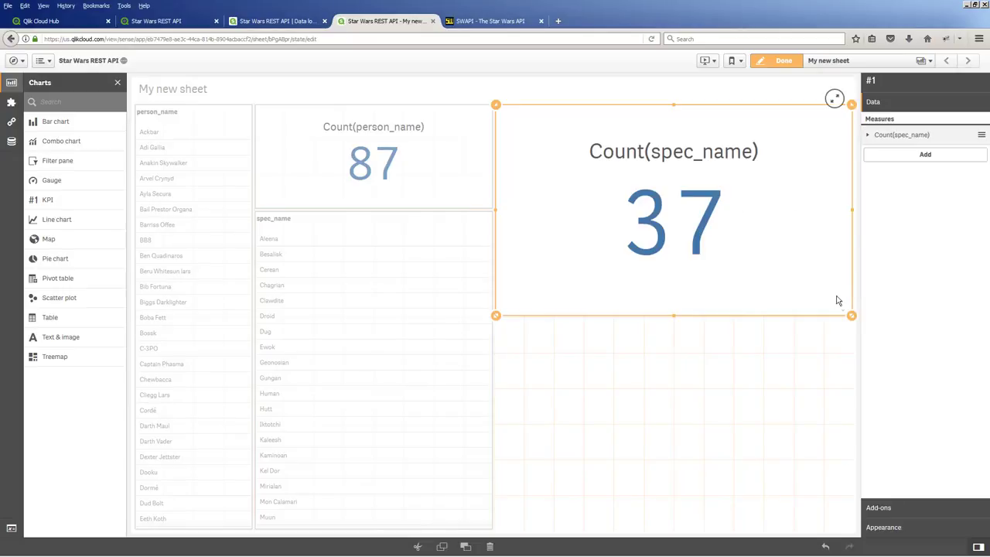
left_click_drag(850, 314, 720, 214)
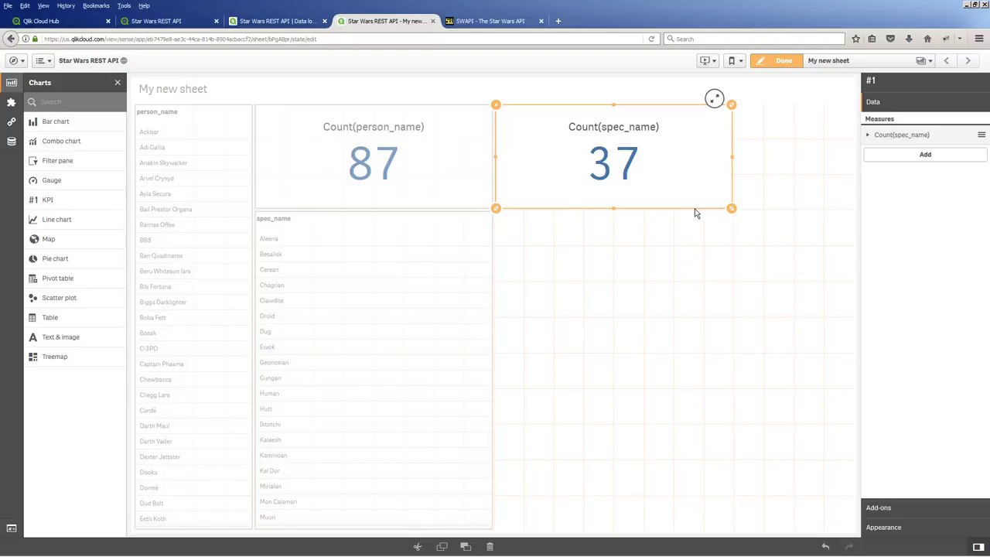
- Finish editing, select Luke Skywalker to confirm the Human species link, then clear it
left_click(761, 63)
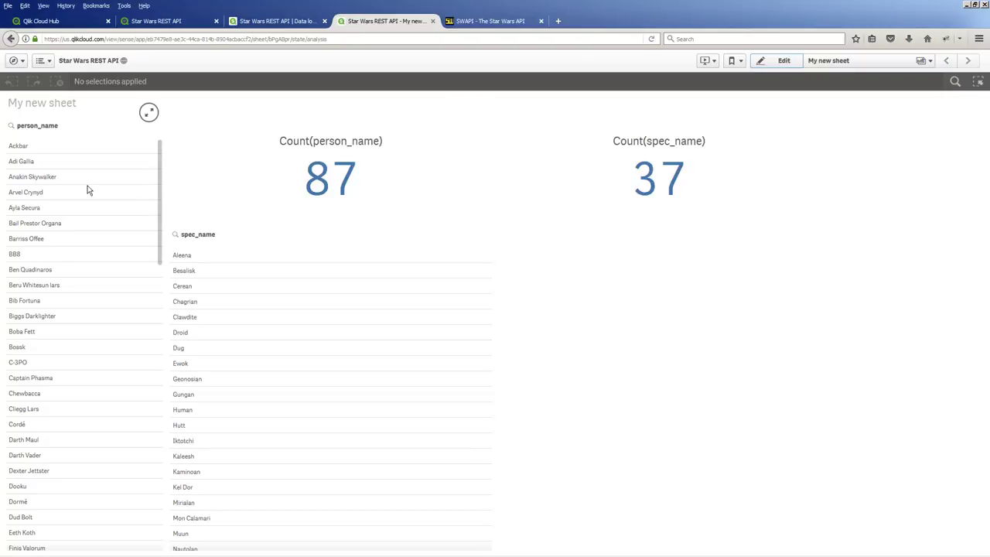
left_click(19, 128)
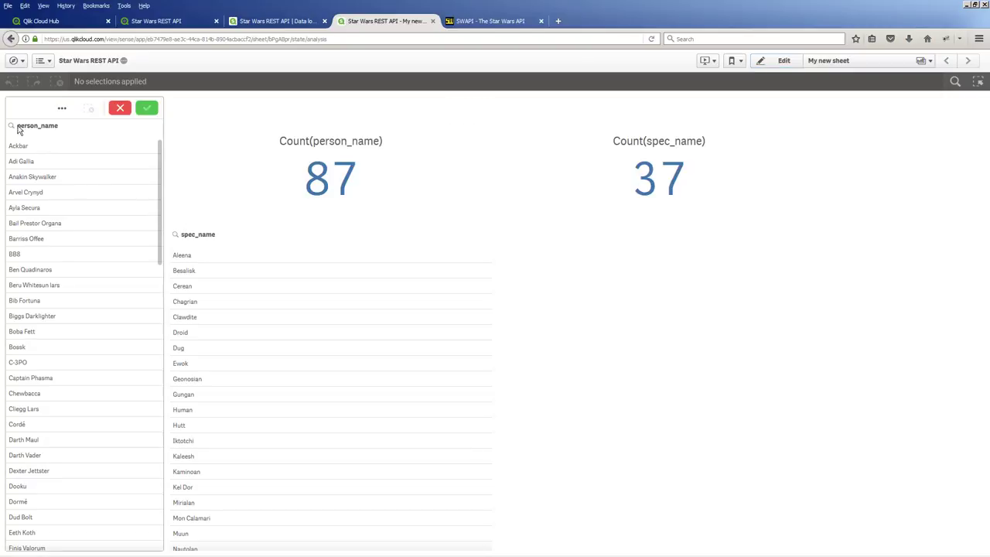
left_click(12, 126)
type("luk")
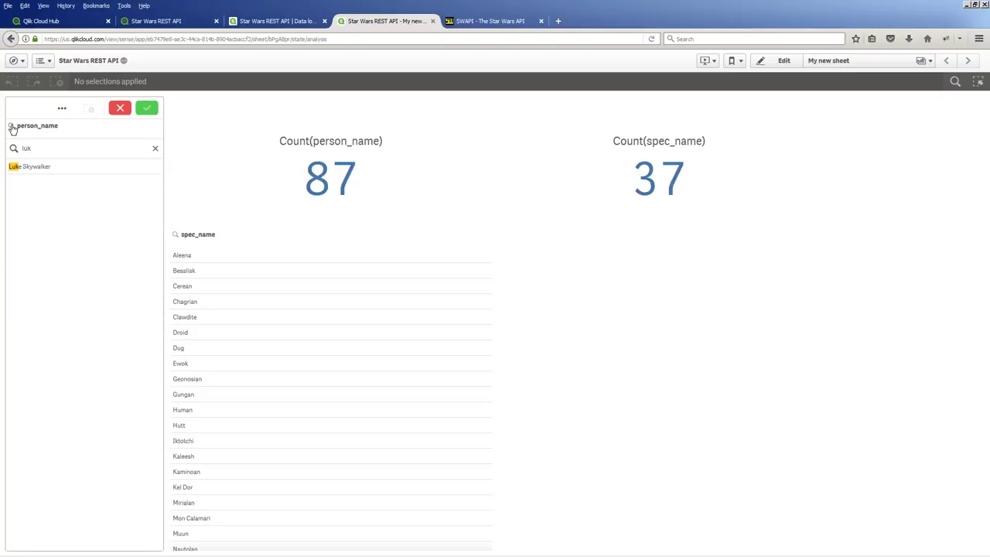
left_click(45, 166)
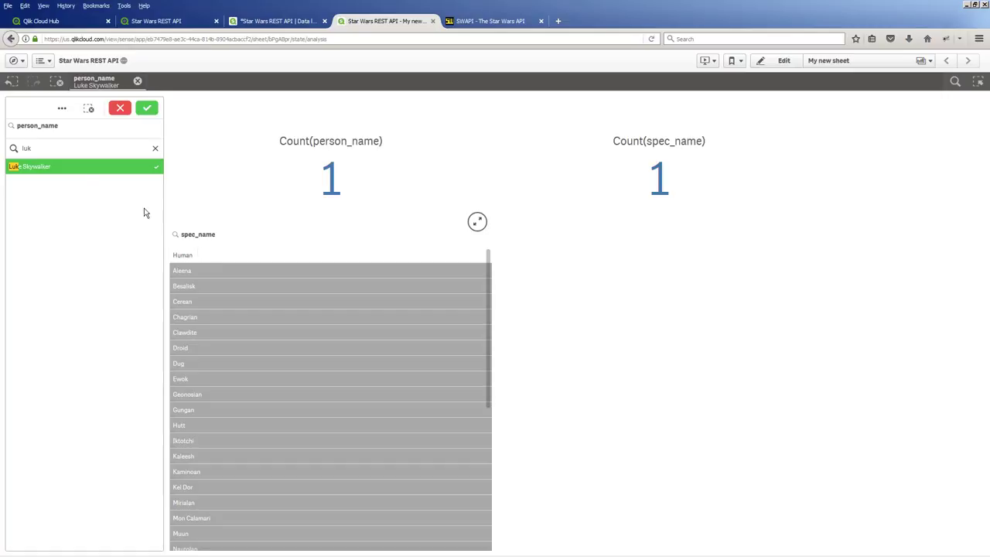
left_click(154, 147)
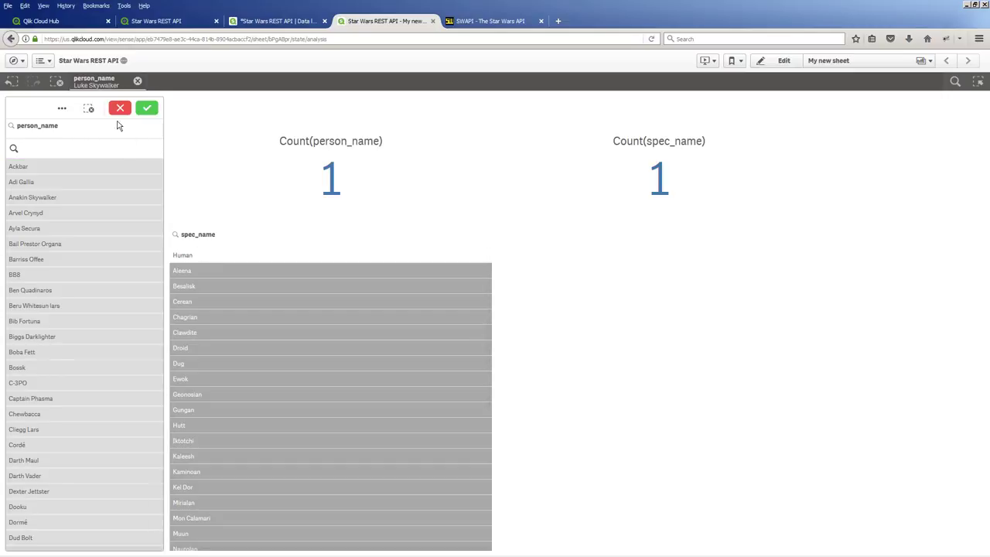
left_click(139, 81)
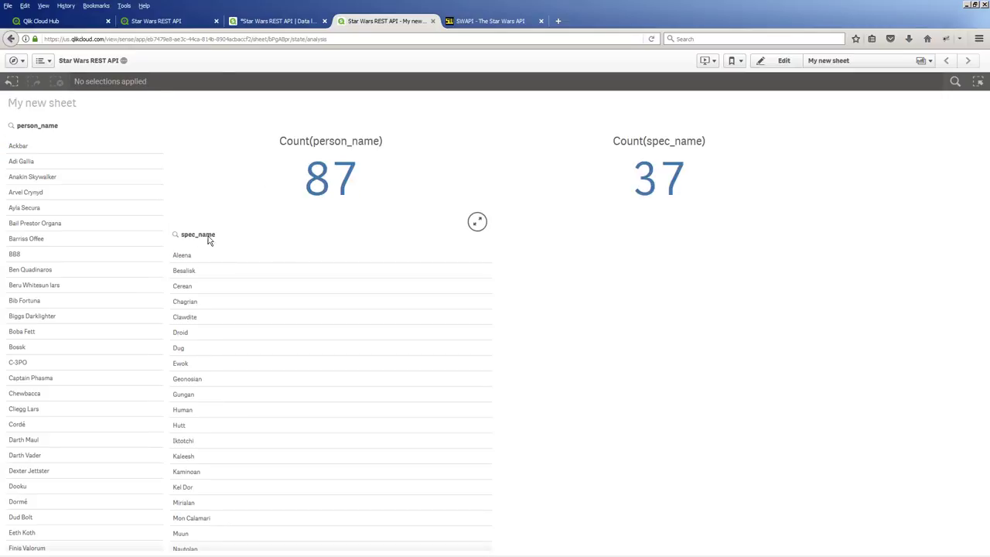
- Select Droid in spec_name to filter to 5 people, then clear the selection
left_click(176, 238)
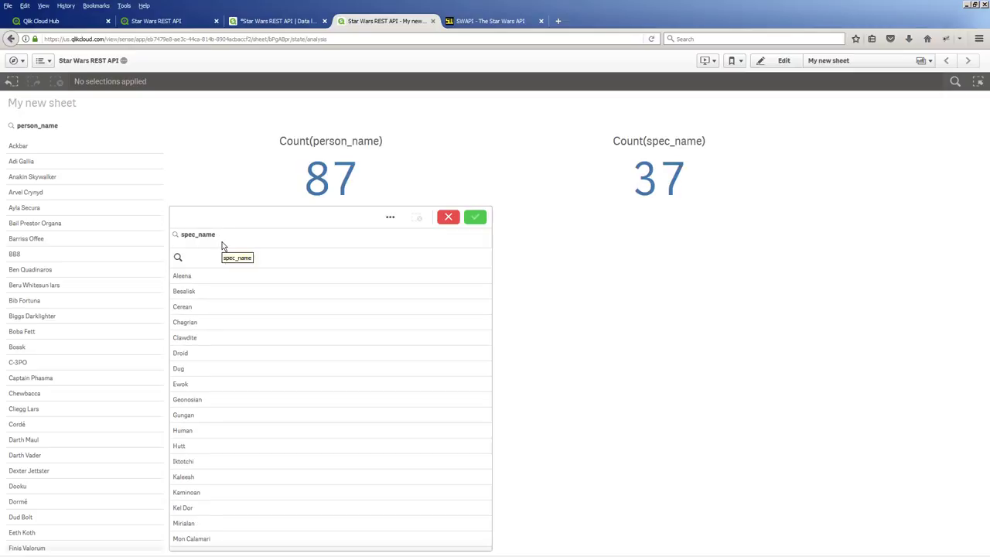
type("dro")
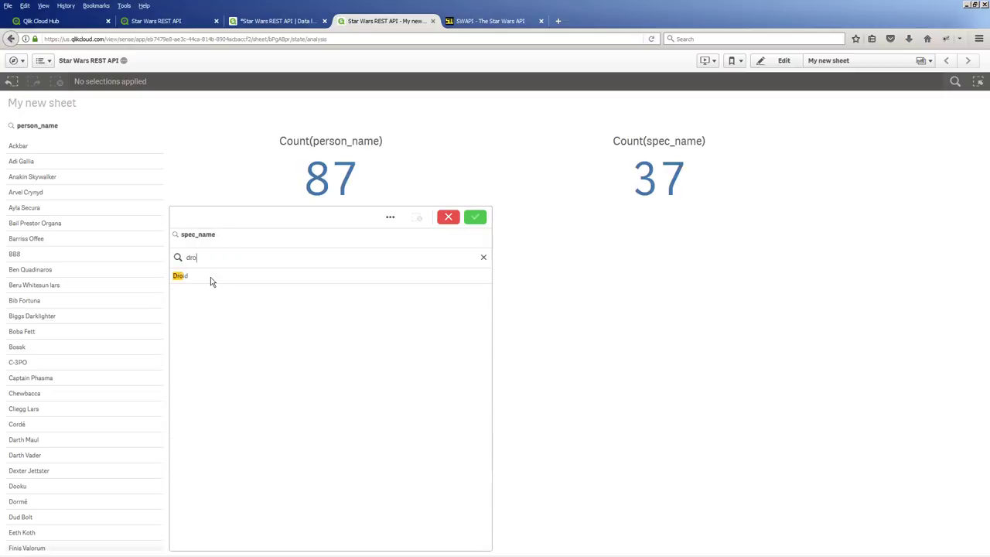
left_click(210, 279)
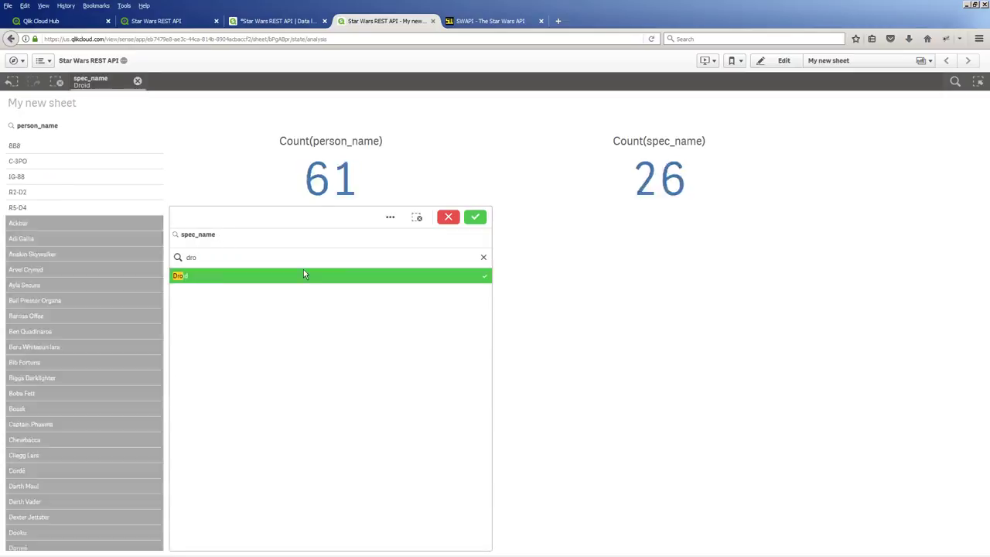
left_click(475, 217)
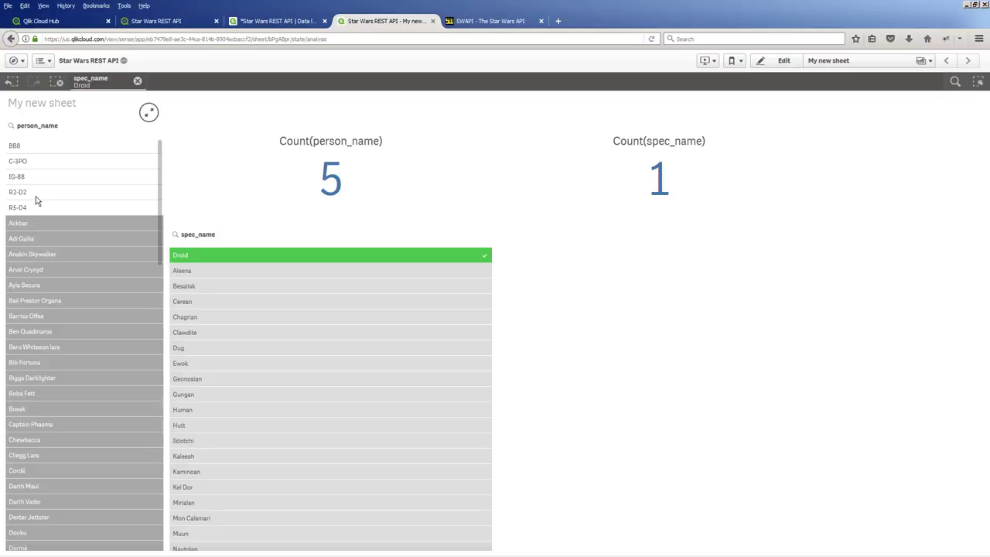
left_click(138, 81)
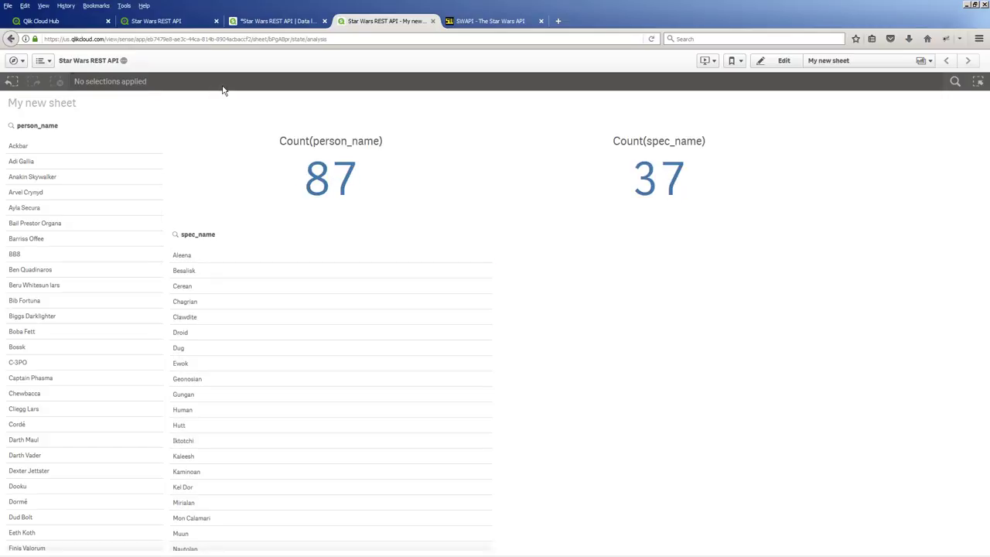